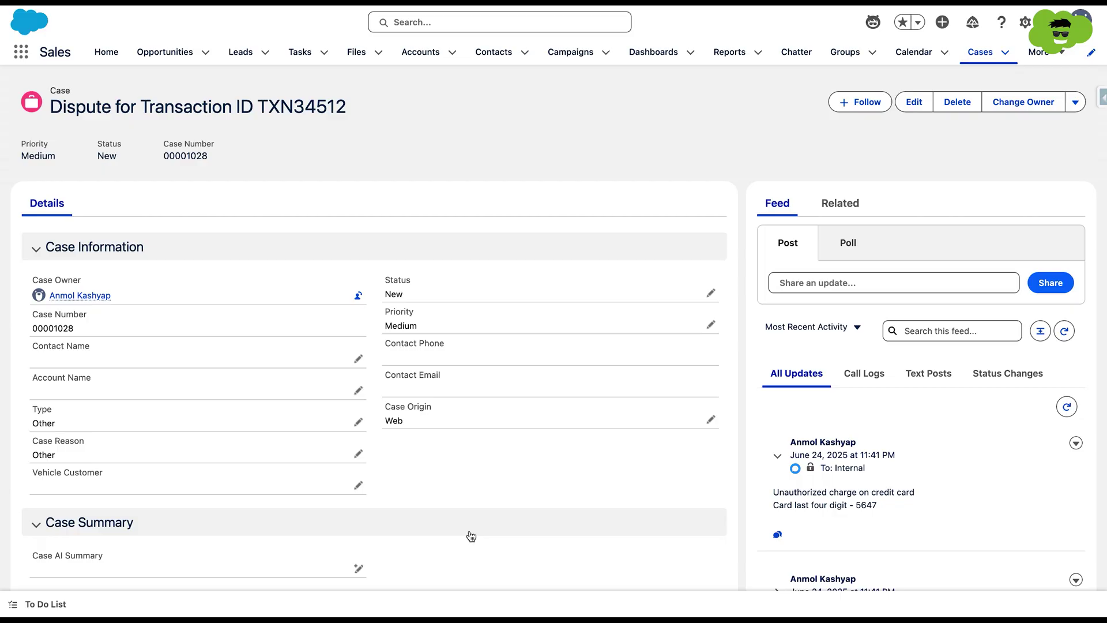
Select the Case label and part of the case title text
double_click(61, 92)
left_click_drag(51, 108, 318, 107)
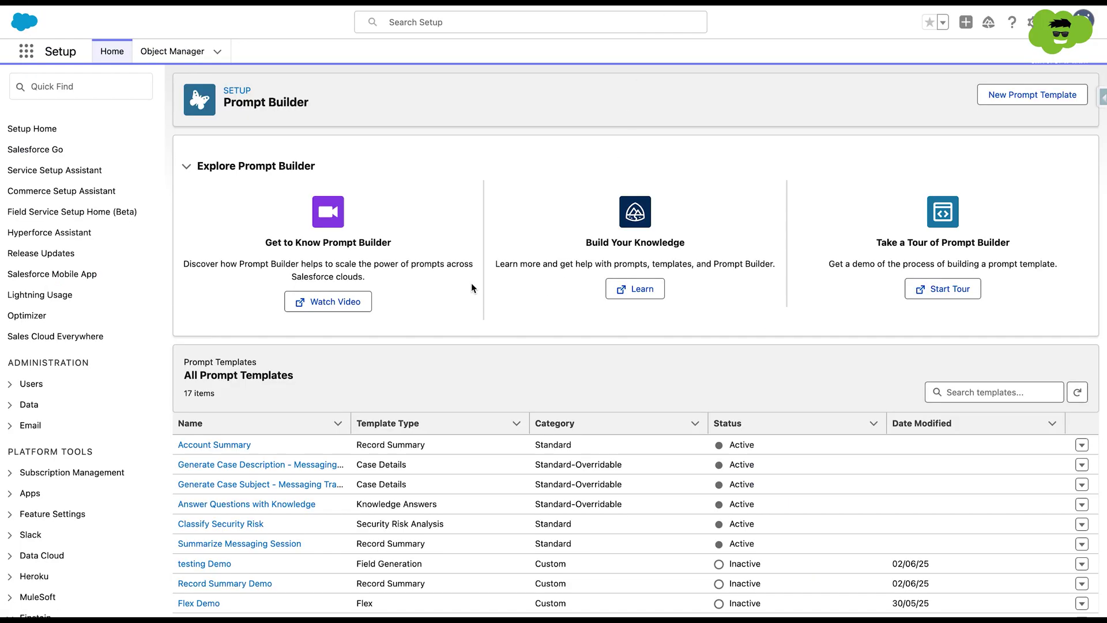
Create a new Flex prompt template named 'Credit Card Case Summary'
left_click(1012, 88)
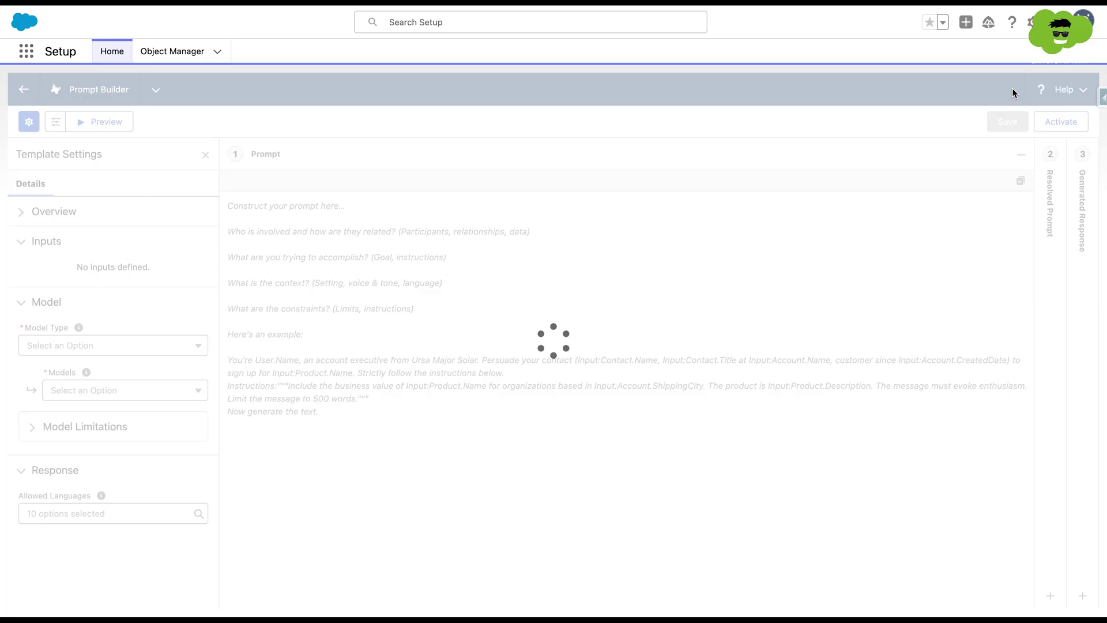
left_click(457, 272)
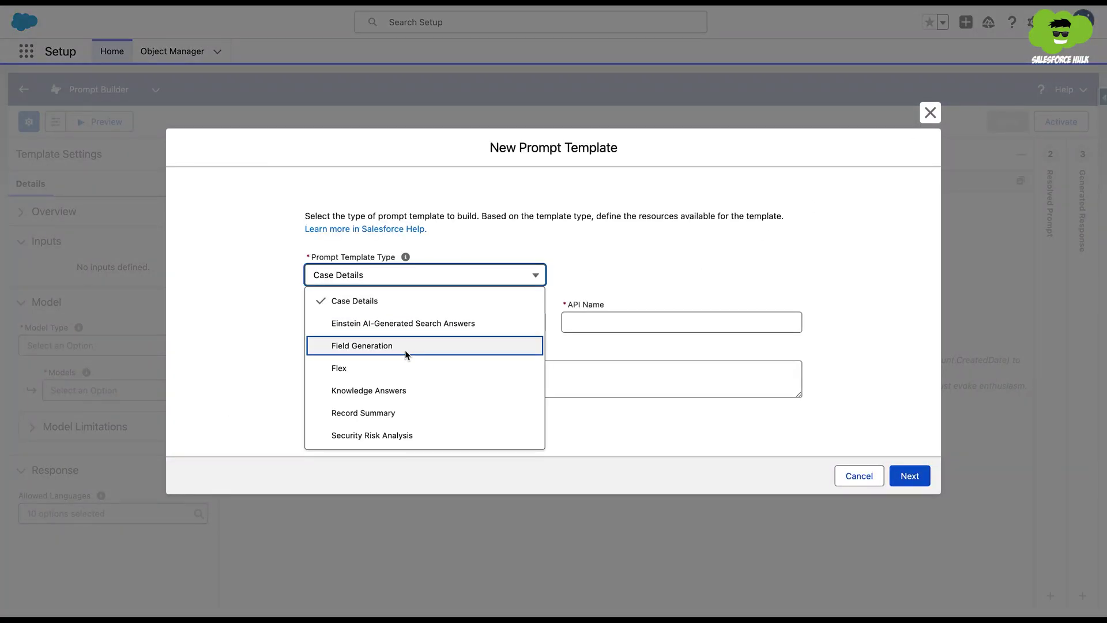
left_click(357, 370)
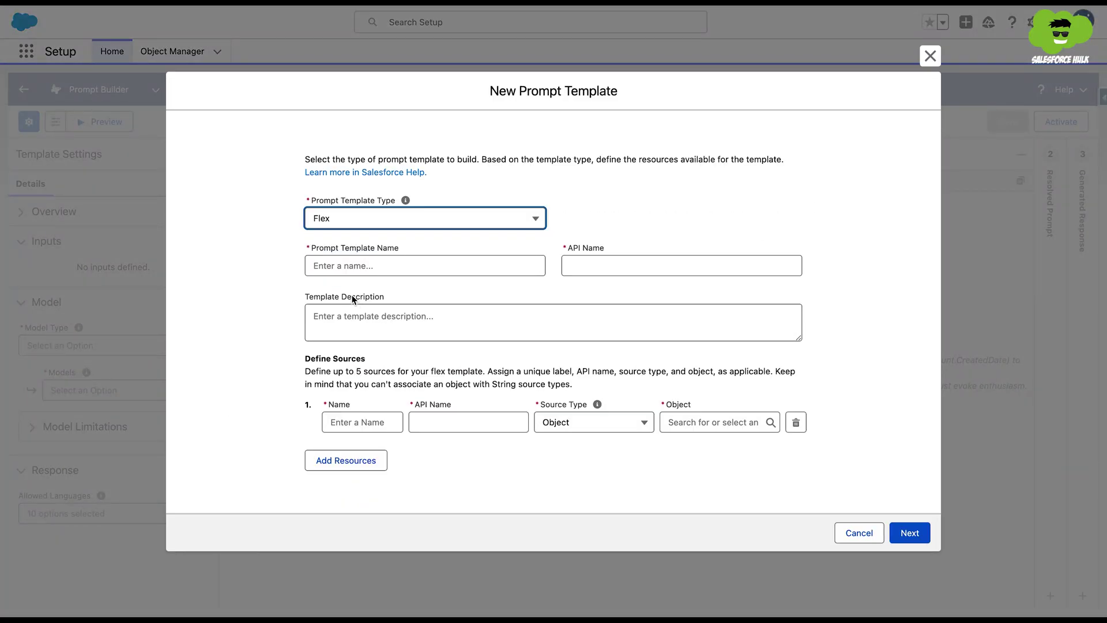
left_click(344, 266)
type("Credit Card Case")
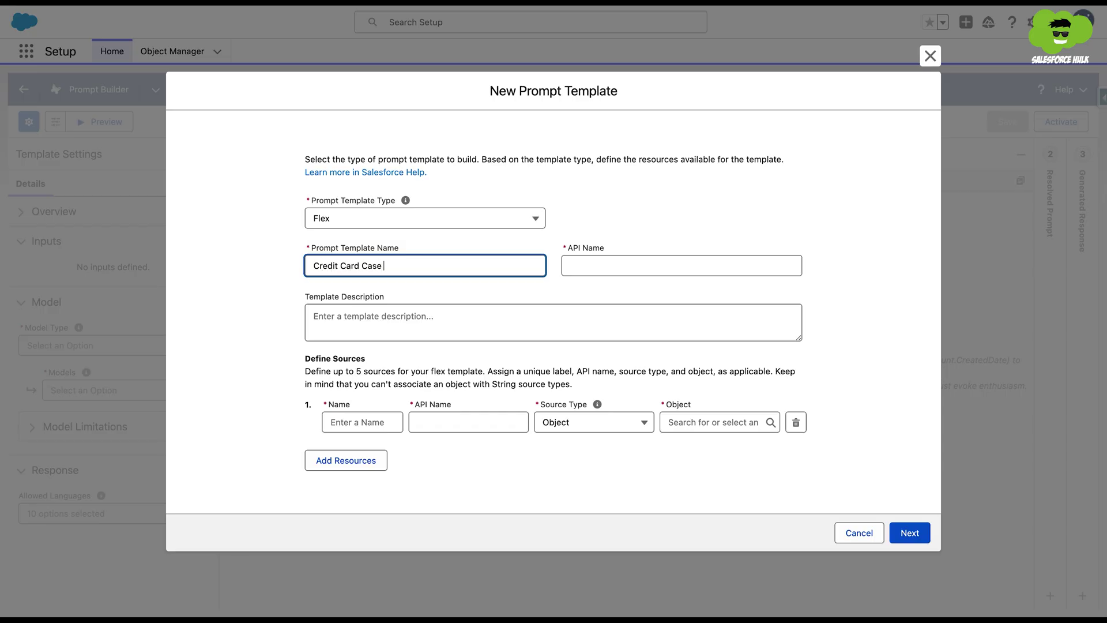
type(" Summary")
left_click(635, 211)
Add Subject and Status as Free Text sources
left_click(362, 421)
type("Su")
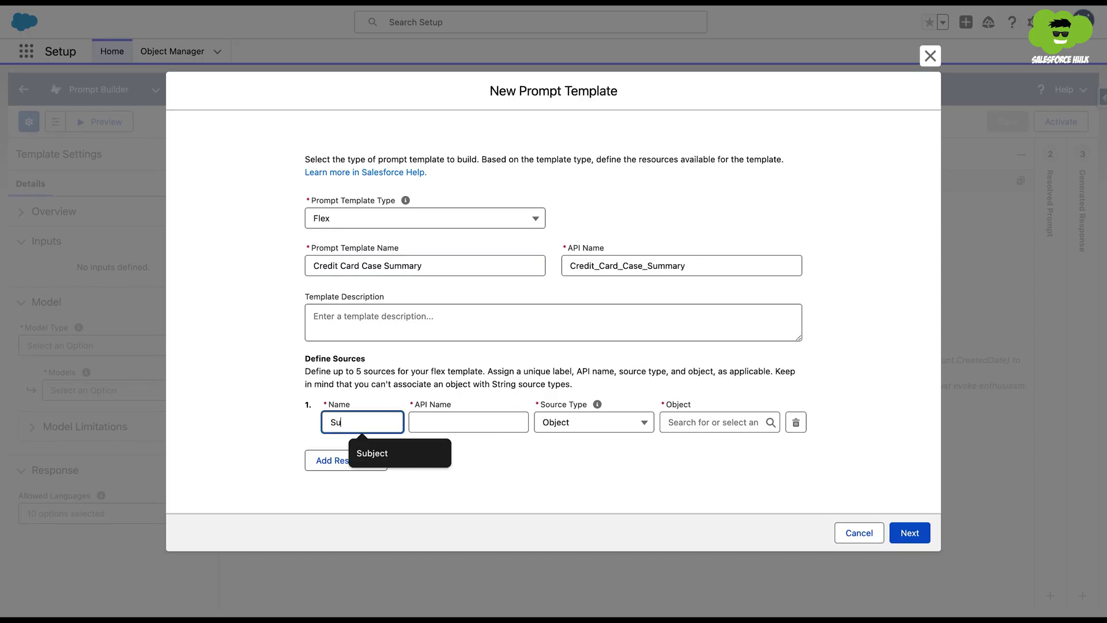
type("bject")
left_click(566, 456)
left_click(569, 426)
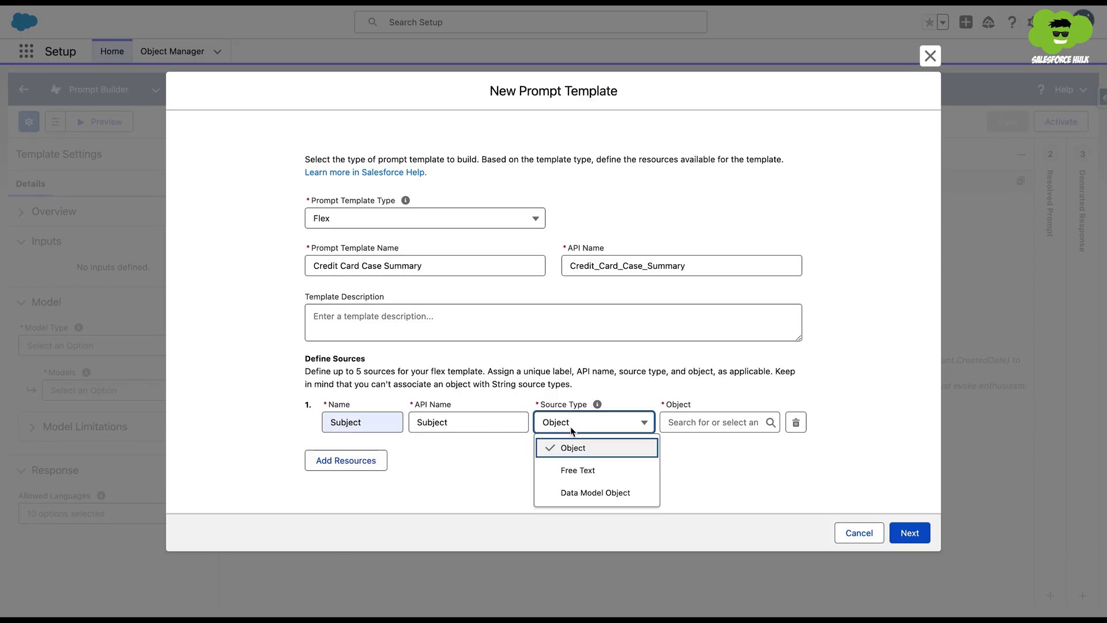
left_click(578, 470)
left_click(321, 465)
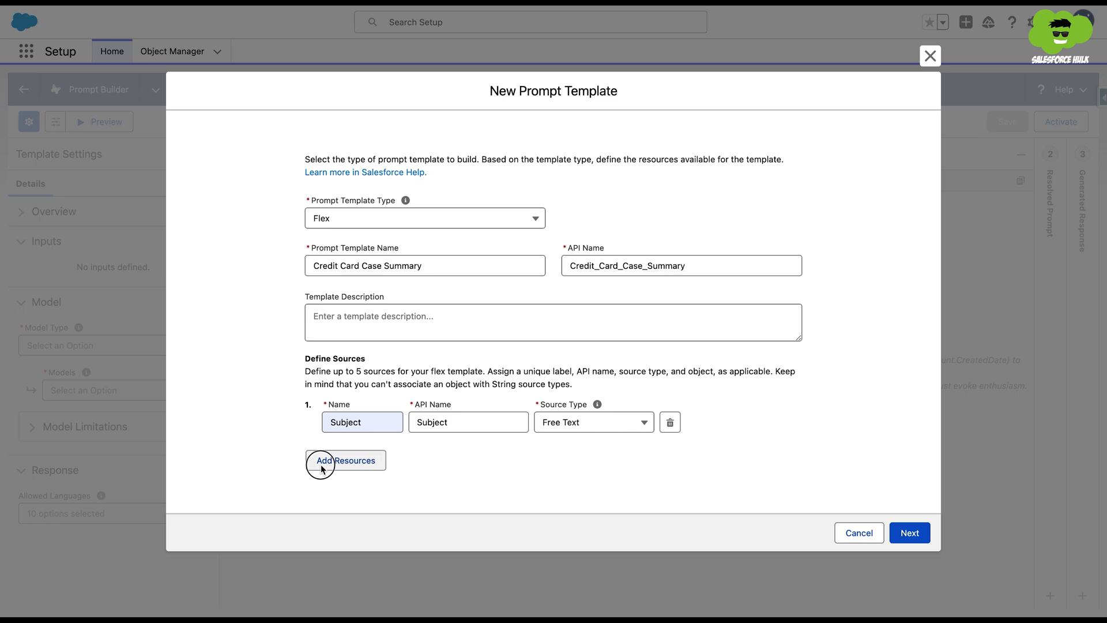
left_click(362, 447)
type("S")
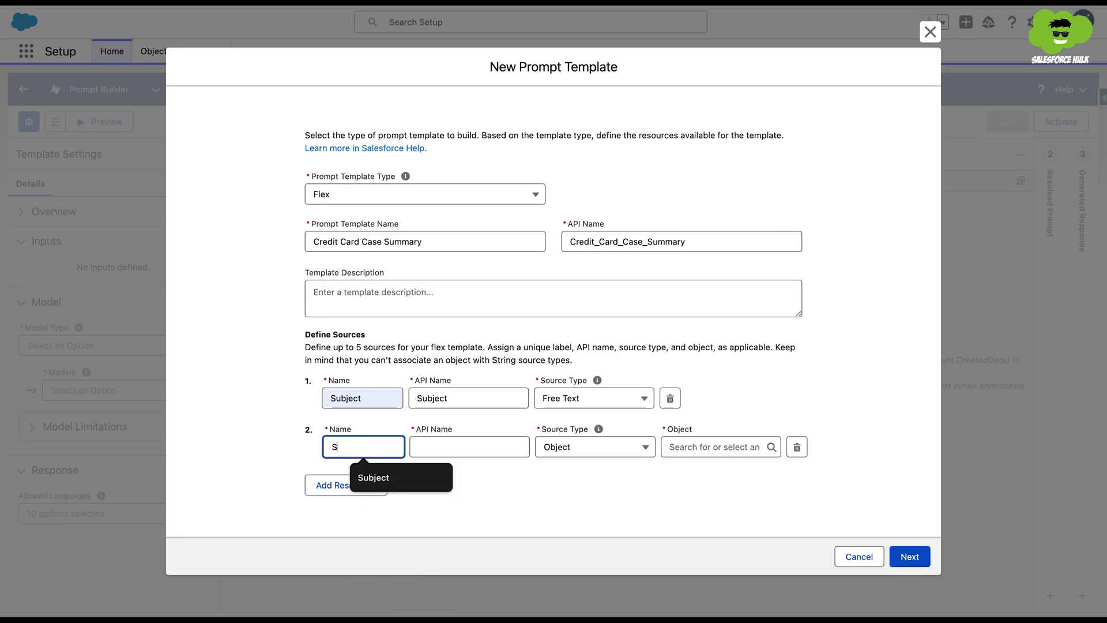
type("tatus")
left_click(470, 454)
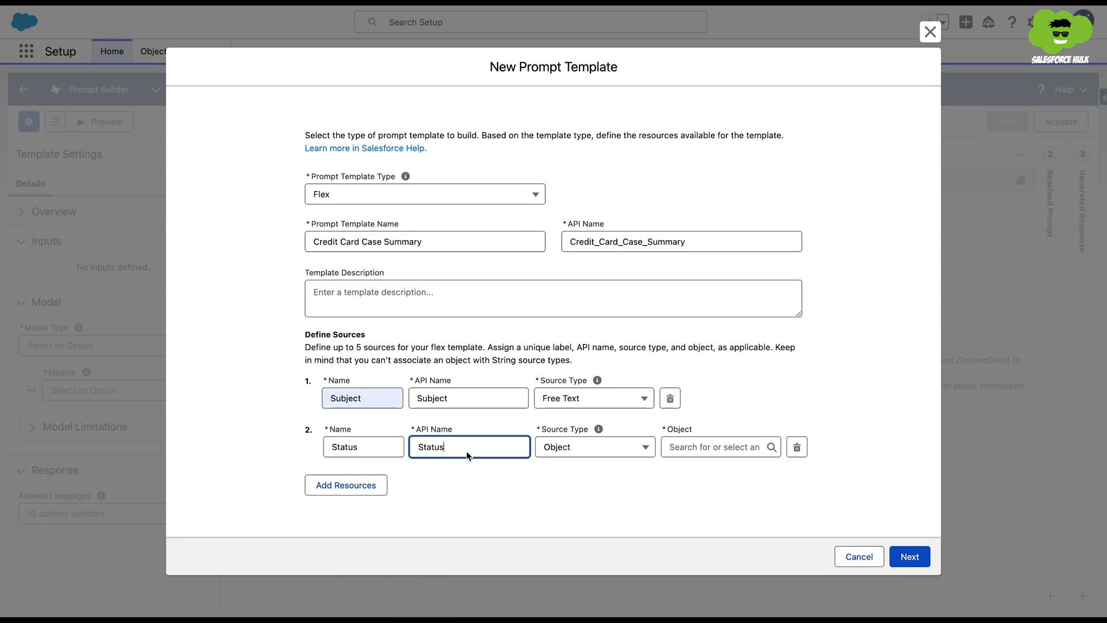
left_click(567, 448)
left_click(571, 492)
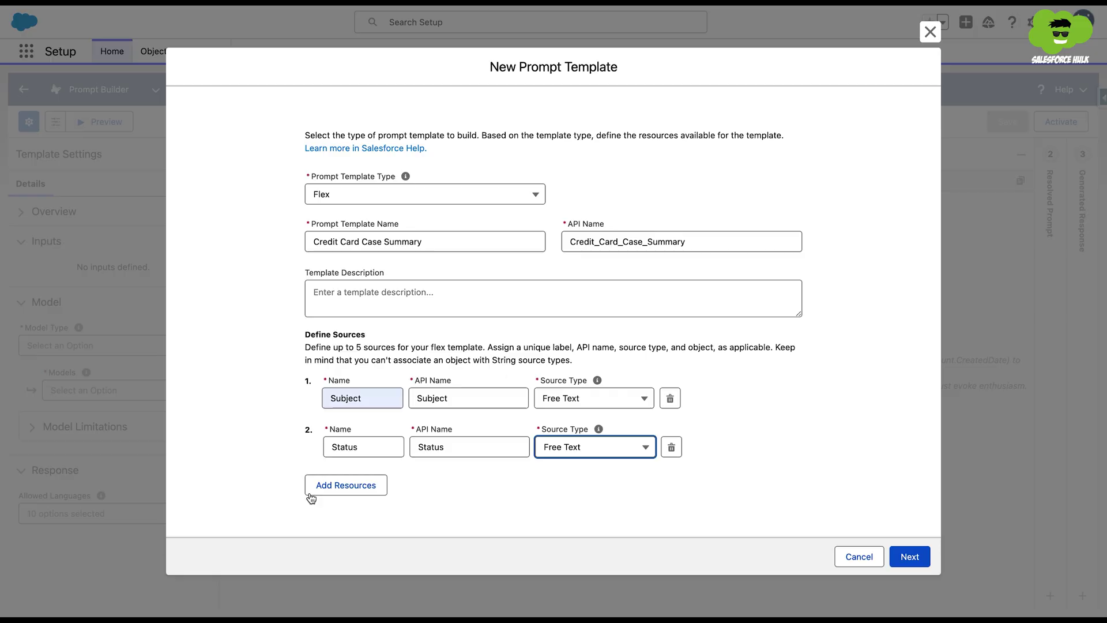
left_click(372, 486)
Add a third source, Created Date, with source type Free Text
left_click(367, 493)
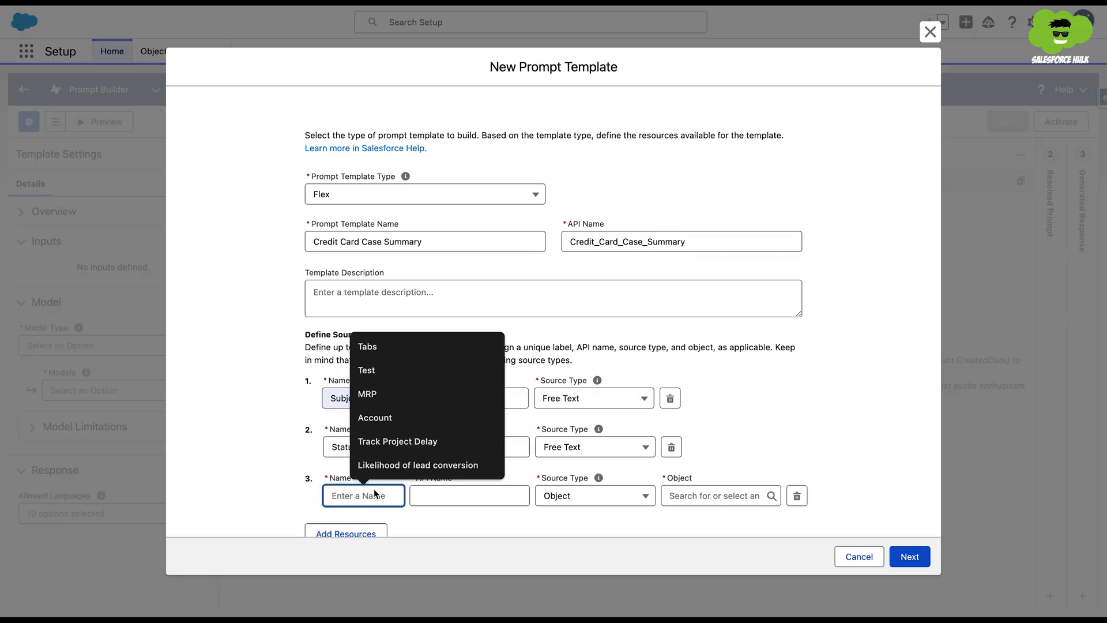
scroll(375, 493, "down", 1)
type("Credat")
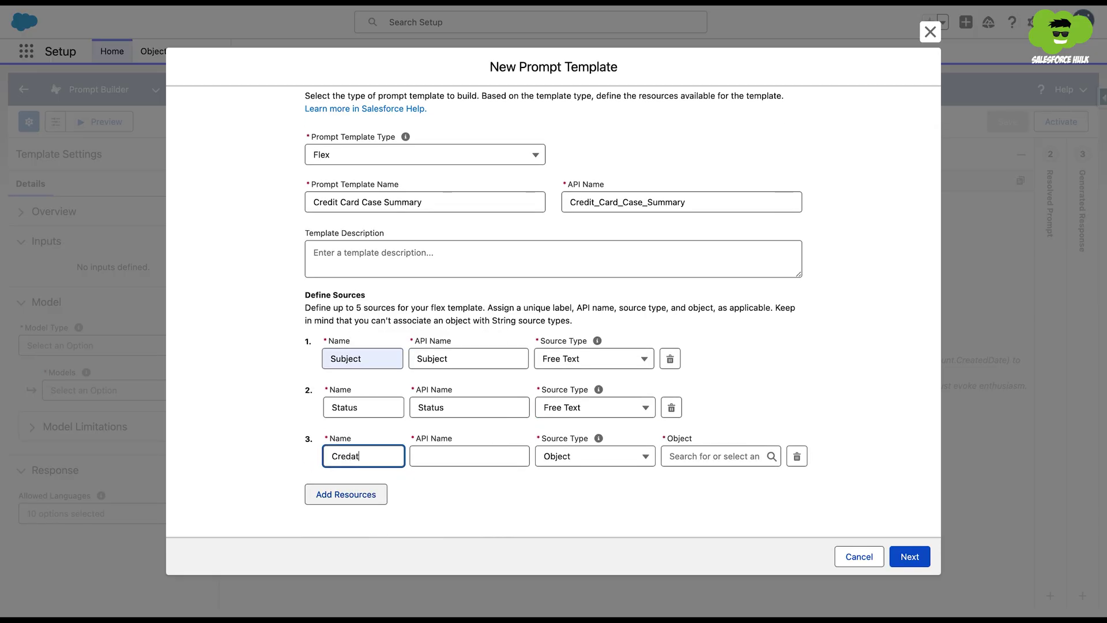
type("ed Date")
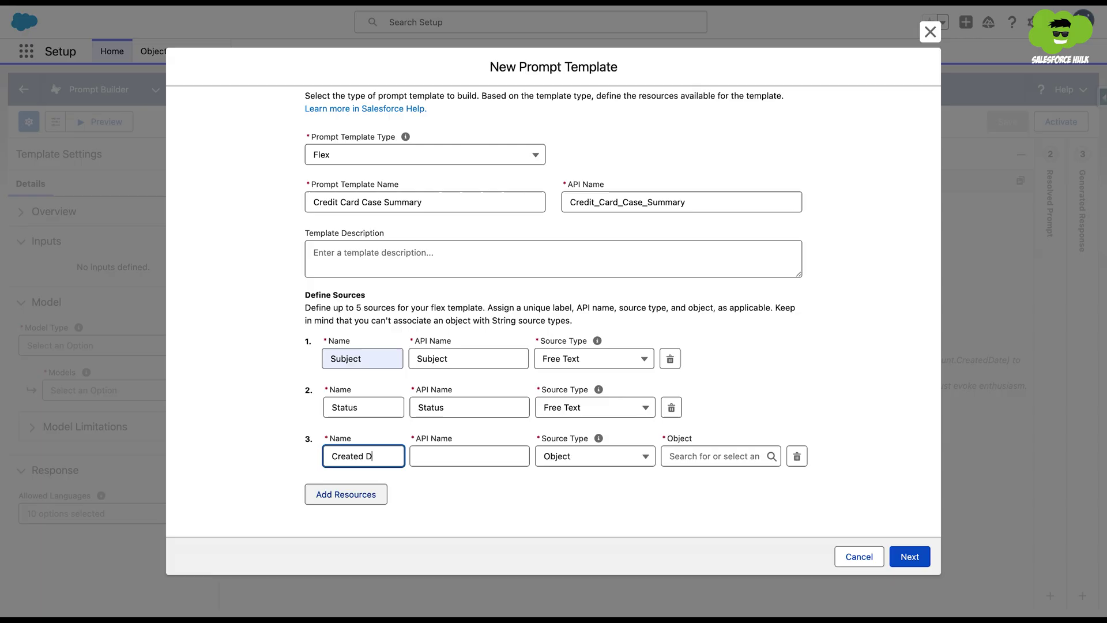
left_click(506, 526)
left_click(570, 460)
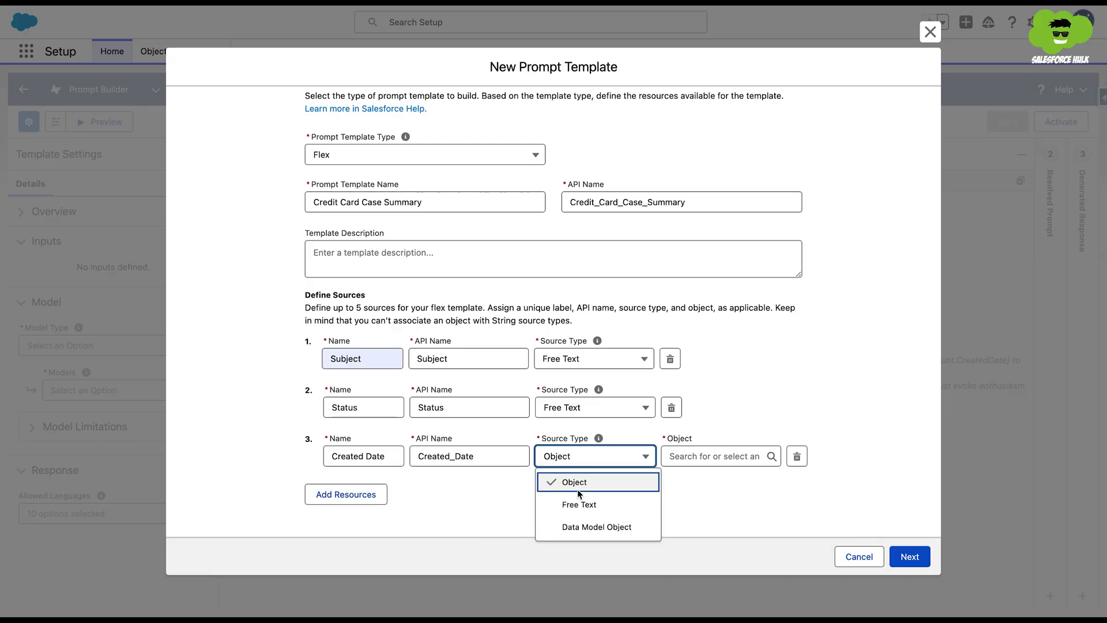
left_click(579, 505)
Add a fourth source, Description, with source type Free Text
left_click(348, 491)
left_click(354, 503)
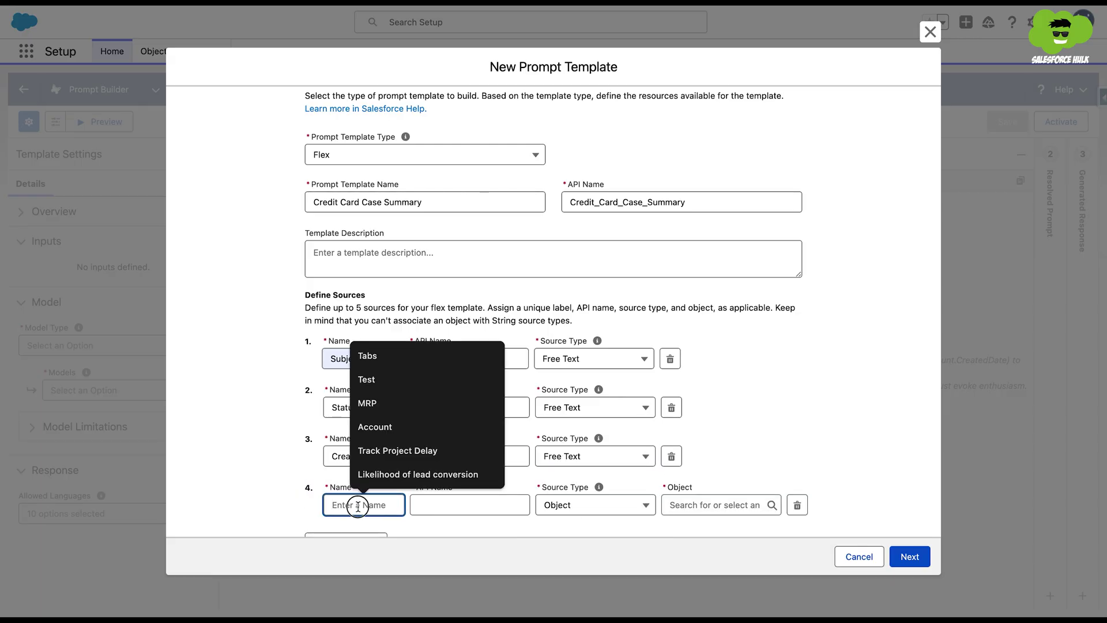
scroll(354, 503, "down", 1)
type("Descrip")
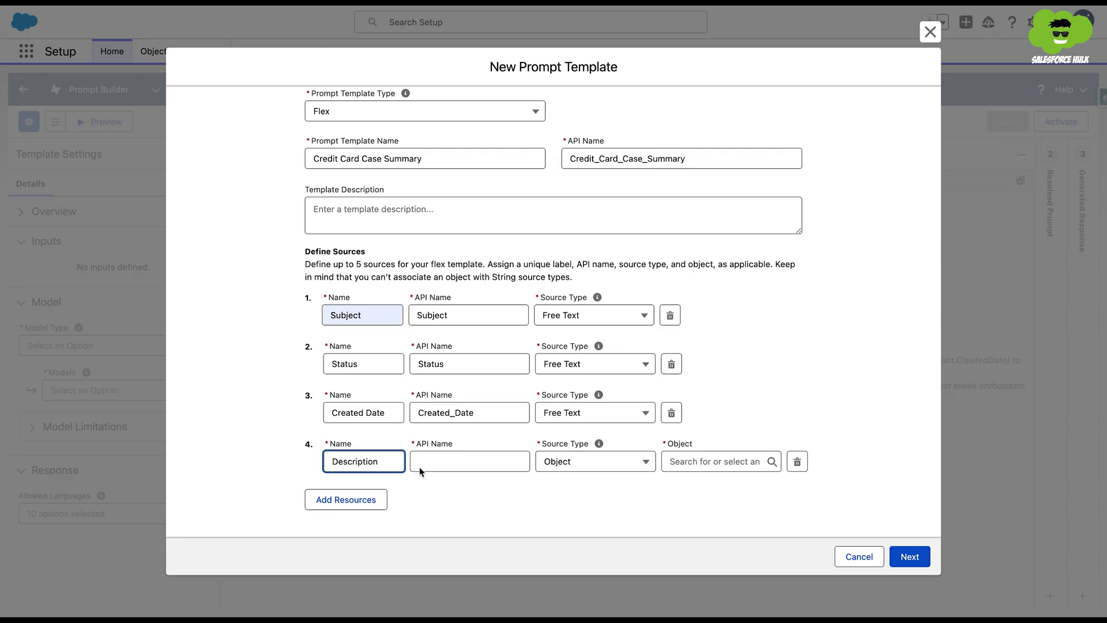
type("tion")
left_click(474, 489)
left_click(618, 458)
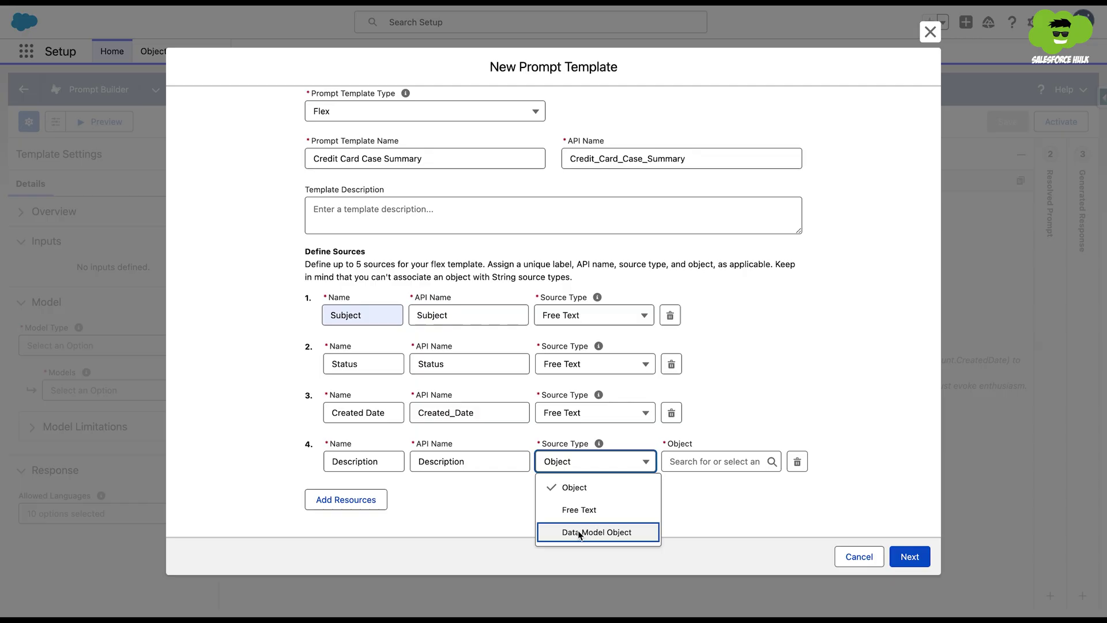
left_click(577, 510)
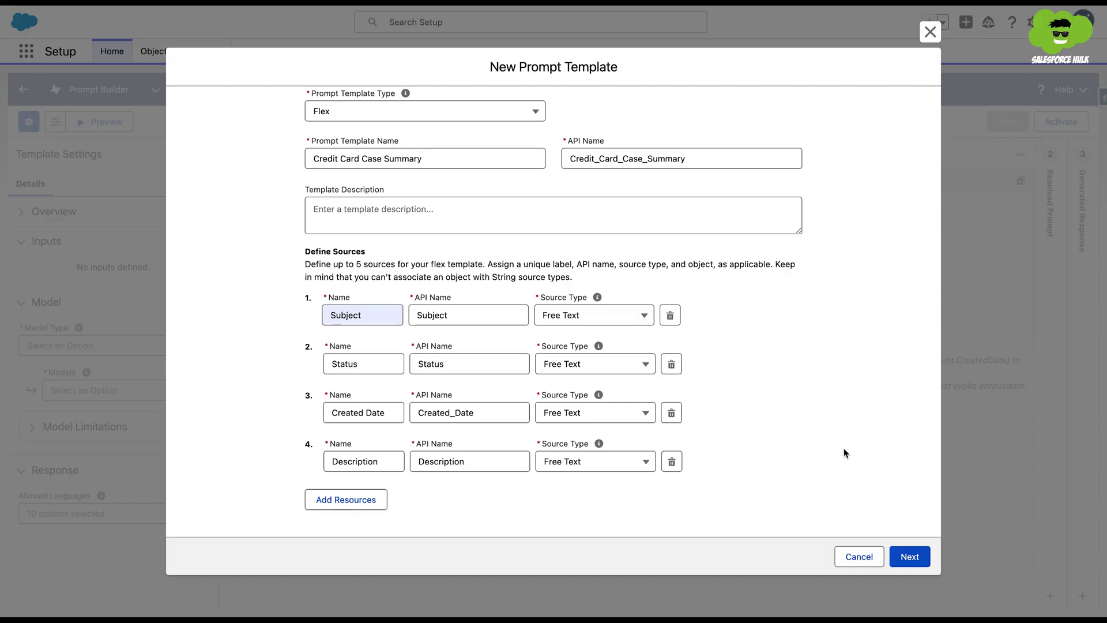
scroll(842, 452, "down", 1)
Write the banking-assistant prompt with a 'Case :' line and a bullet-point summary request ending 'include'
left_click(911, 558)
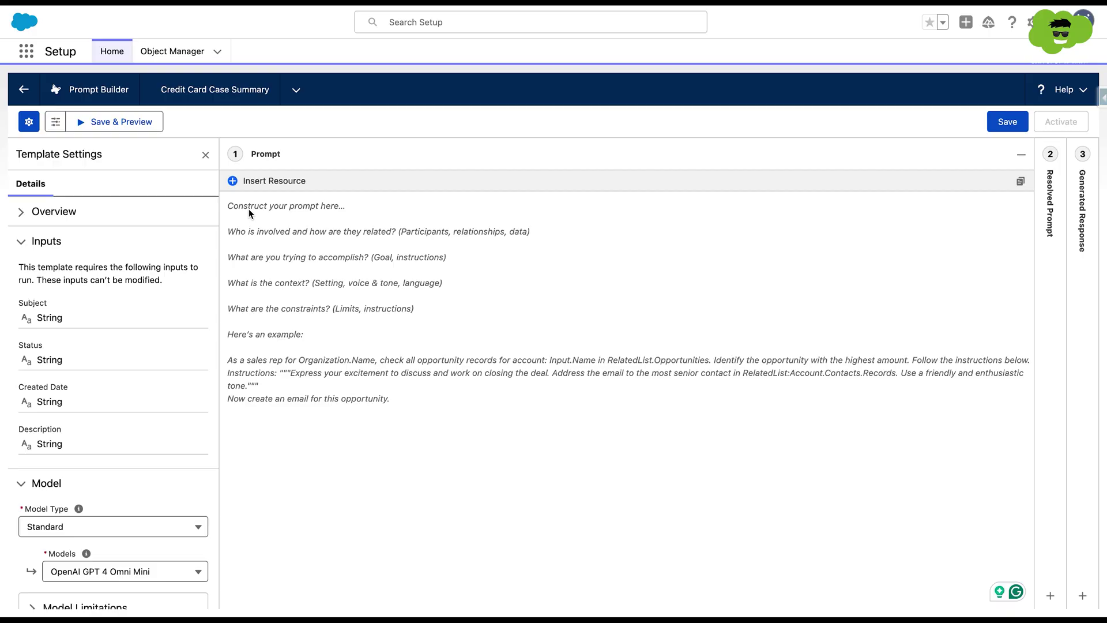
type("You are a helpful banking assistan")
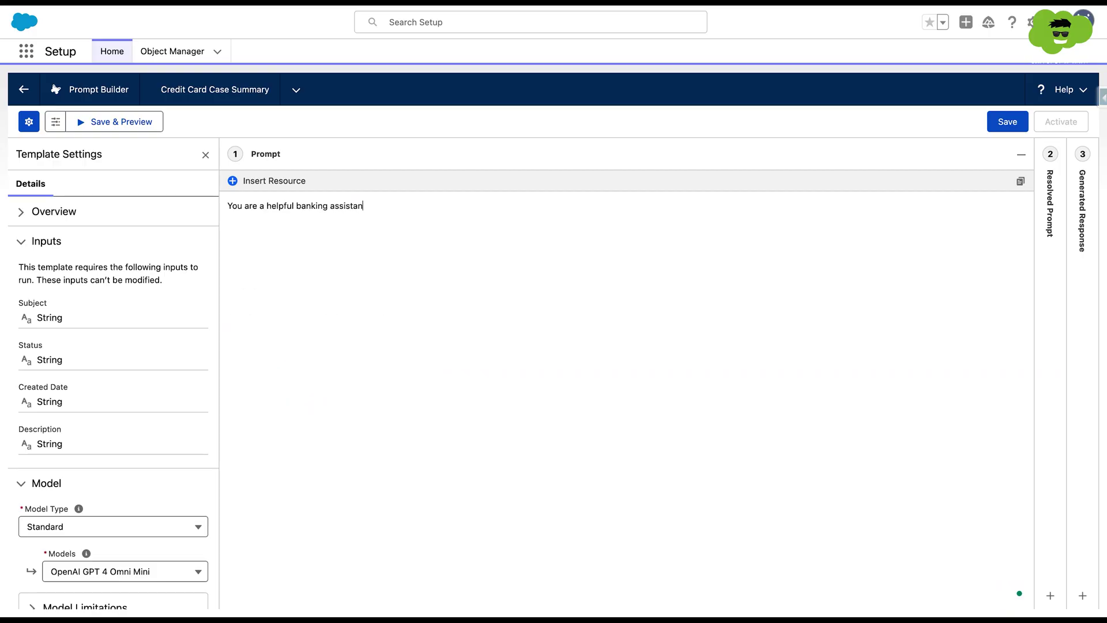
type("t. Your task is to summarize credit card")
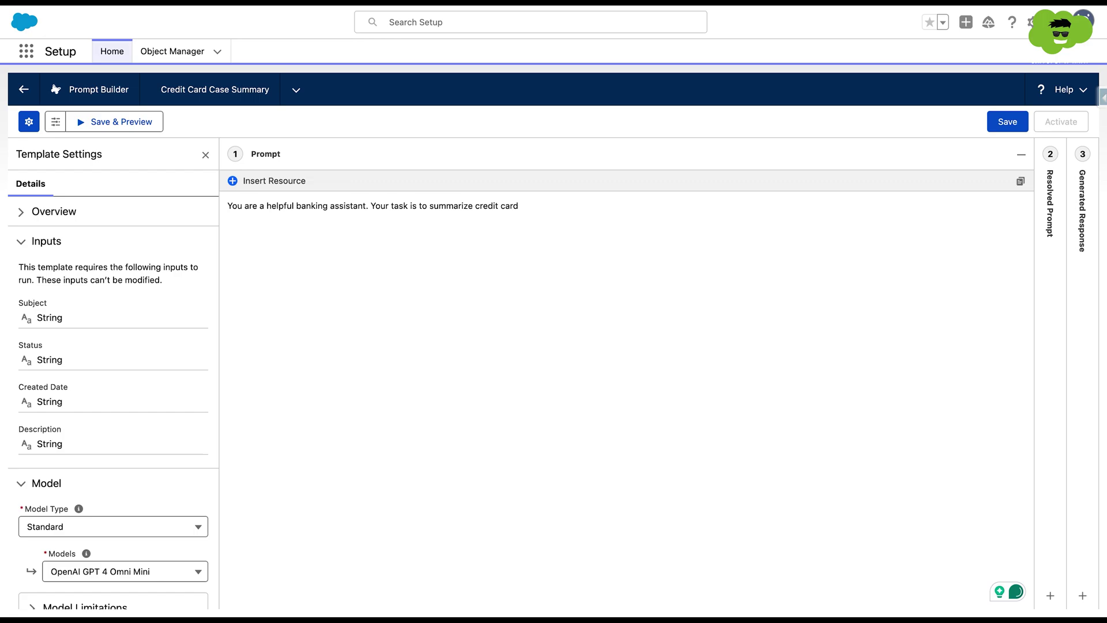
type(" dispute case filed by a cus")
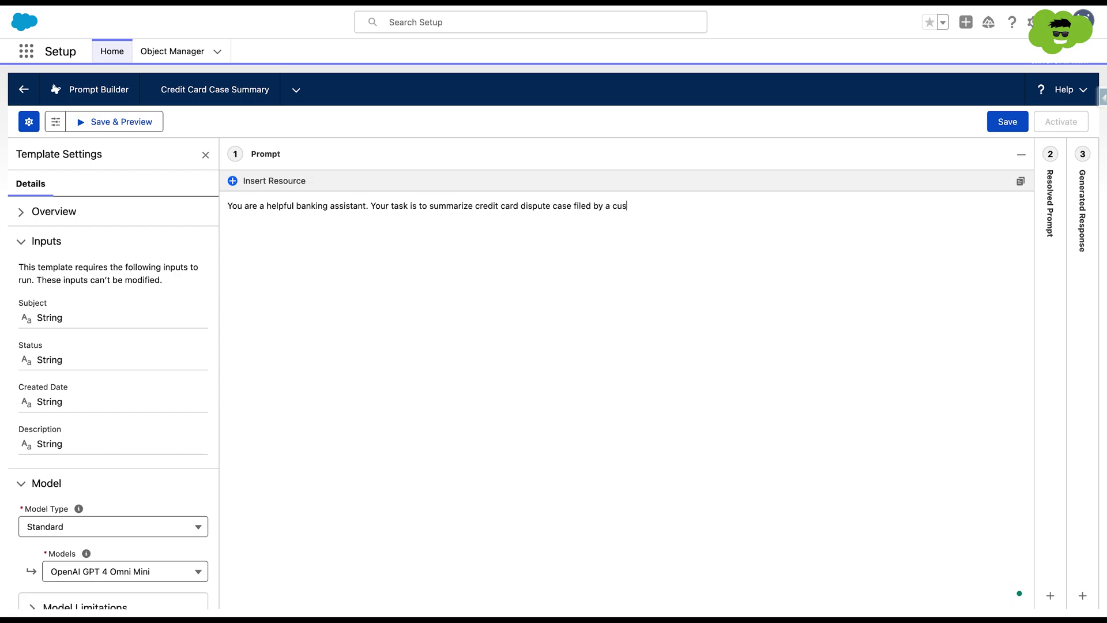
type("tomer as they can quickly review the current status.")
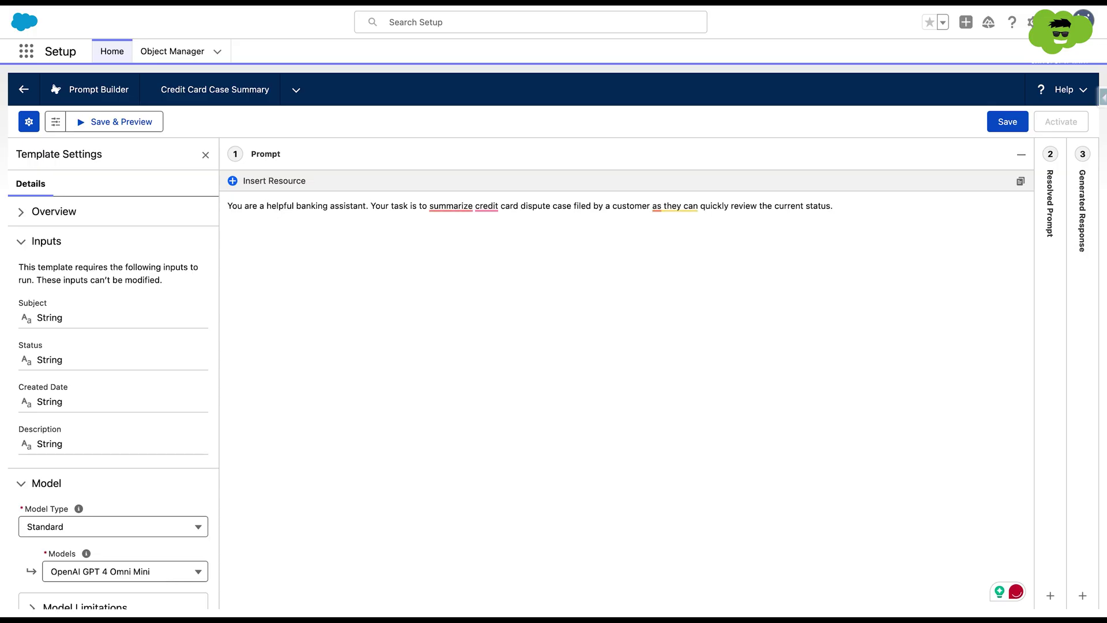
key("Return")
type("Analyze the related")
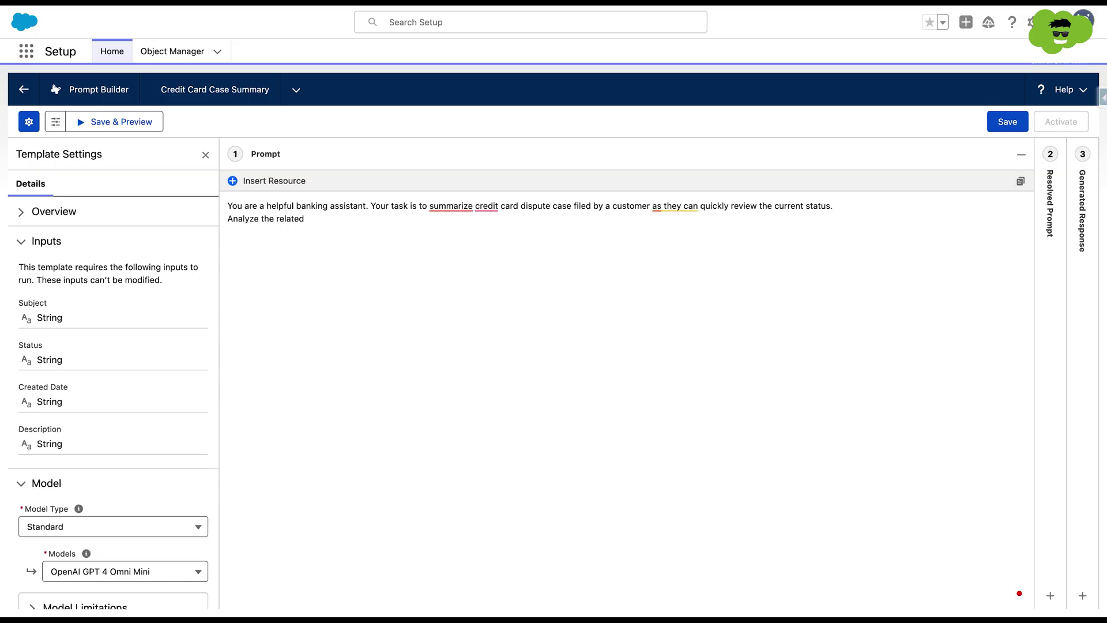
type(" credit card dispute case listed below :")
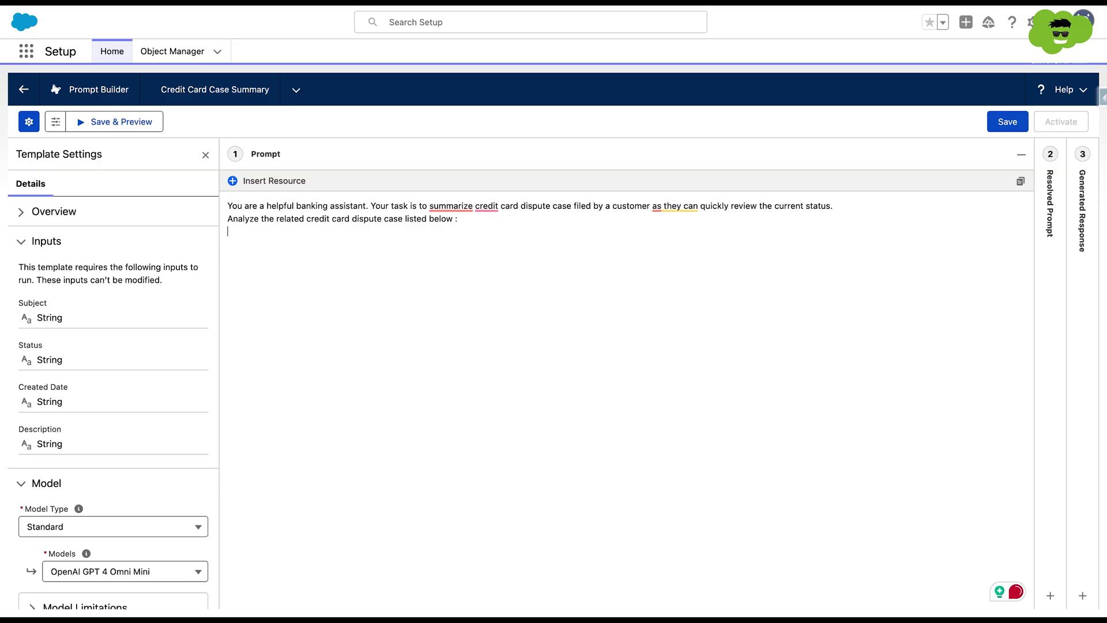
key("Return")
type("Case :")
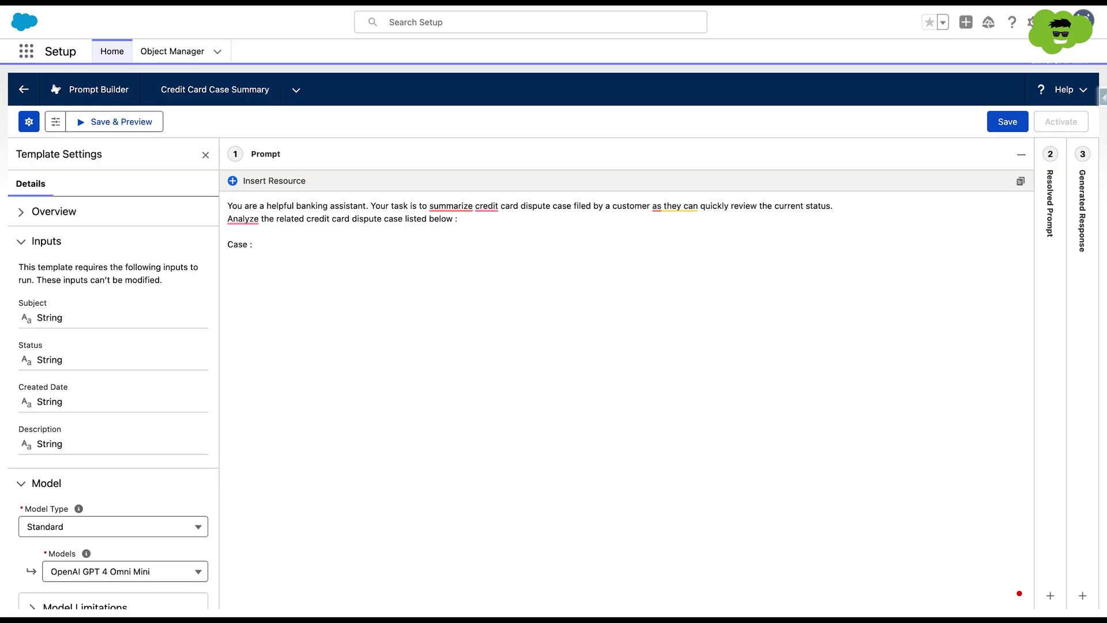
key("Return")
type("Based on this case, generate a clear")
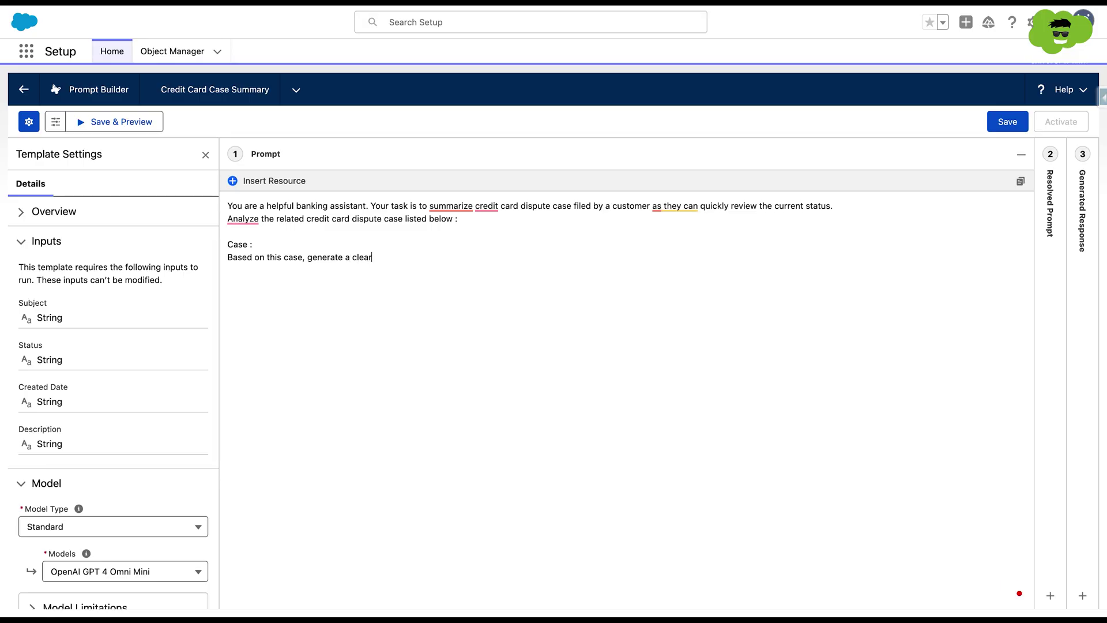
type(", easy to understand summary")
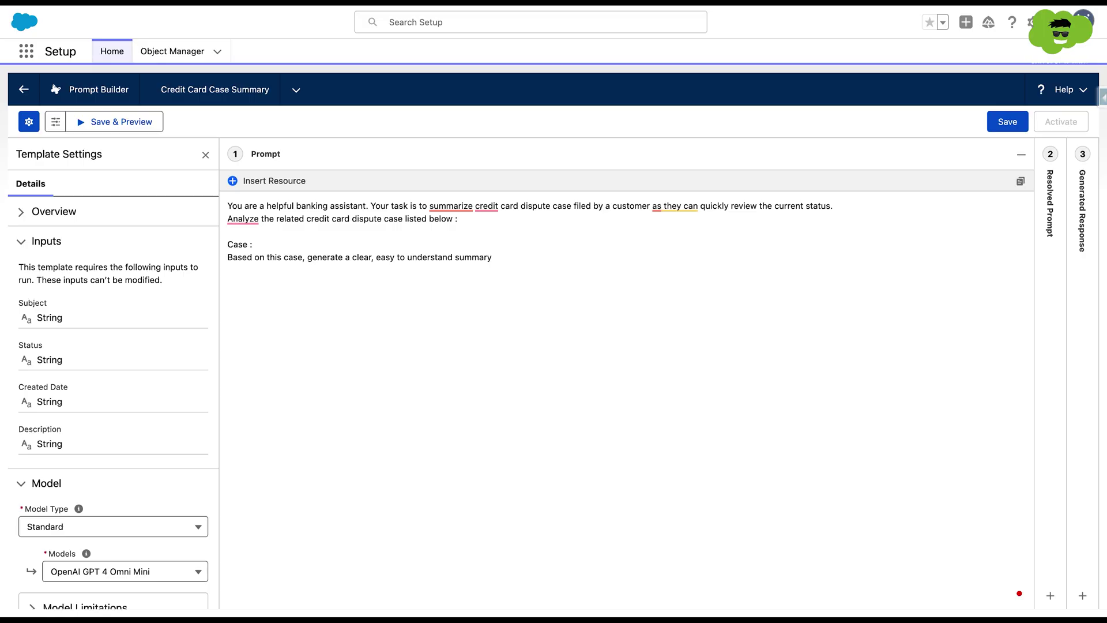
type(" in bullet")
type(" points.  ")
type("include :")
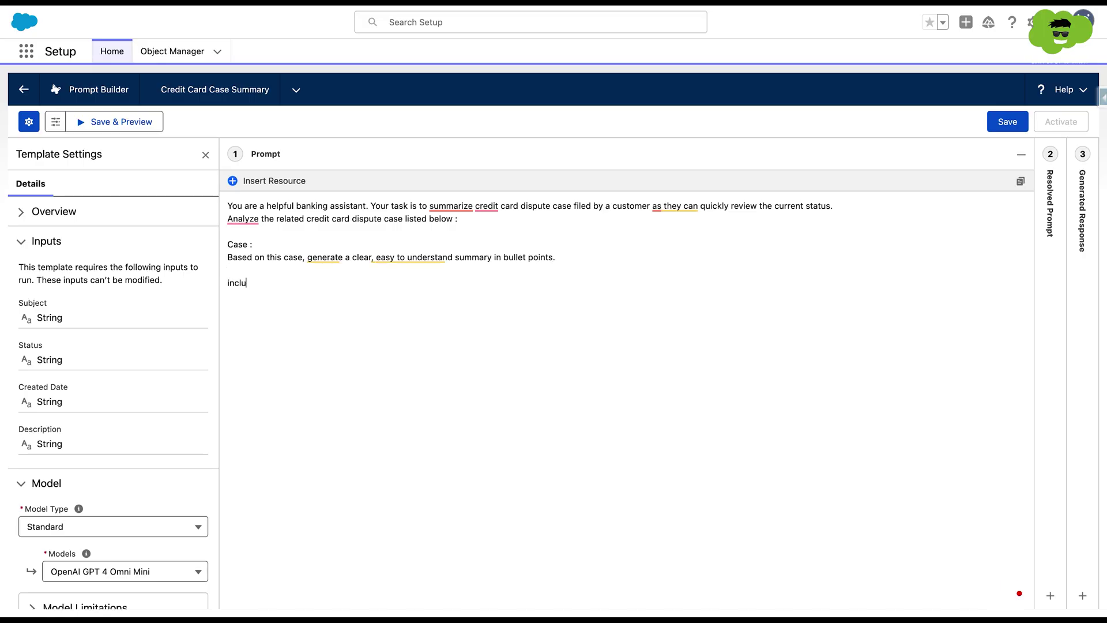
Insert Subject, Status and Created Date inputs, noting Created Date in human-readable form like '5 Days ago'
left_click(233, 181)
left_click(298, 315)
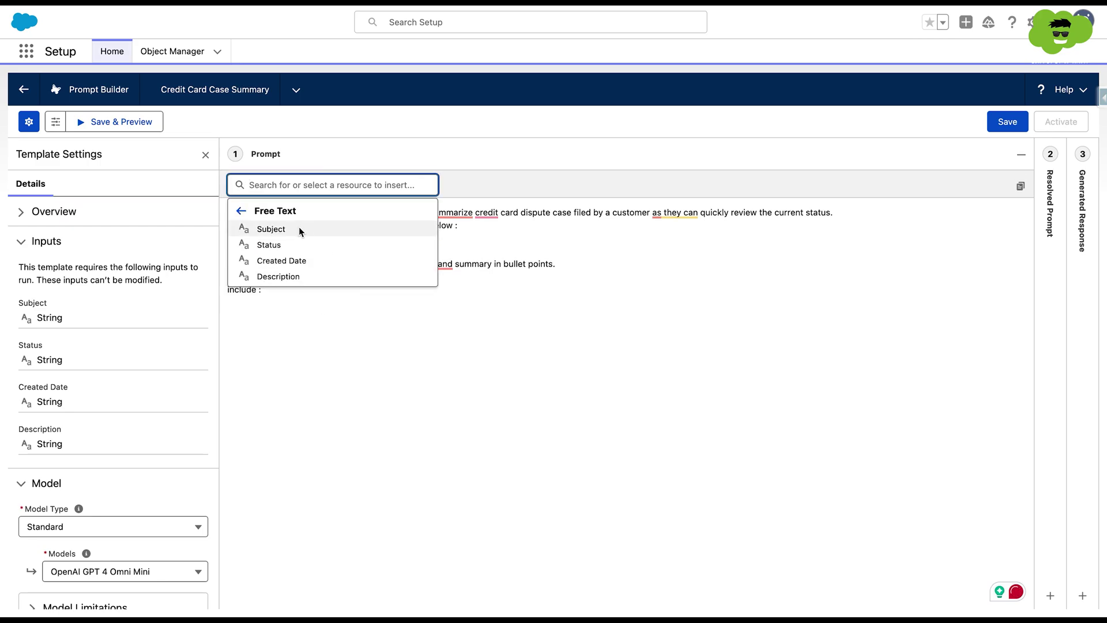
left_click(300, 231)
left_click(299, 232)
left_click(248, 179)
left_click(293, 312)
left_click(274, 245)
left_click(271, 184)
left_click(274, 311)
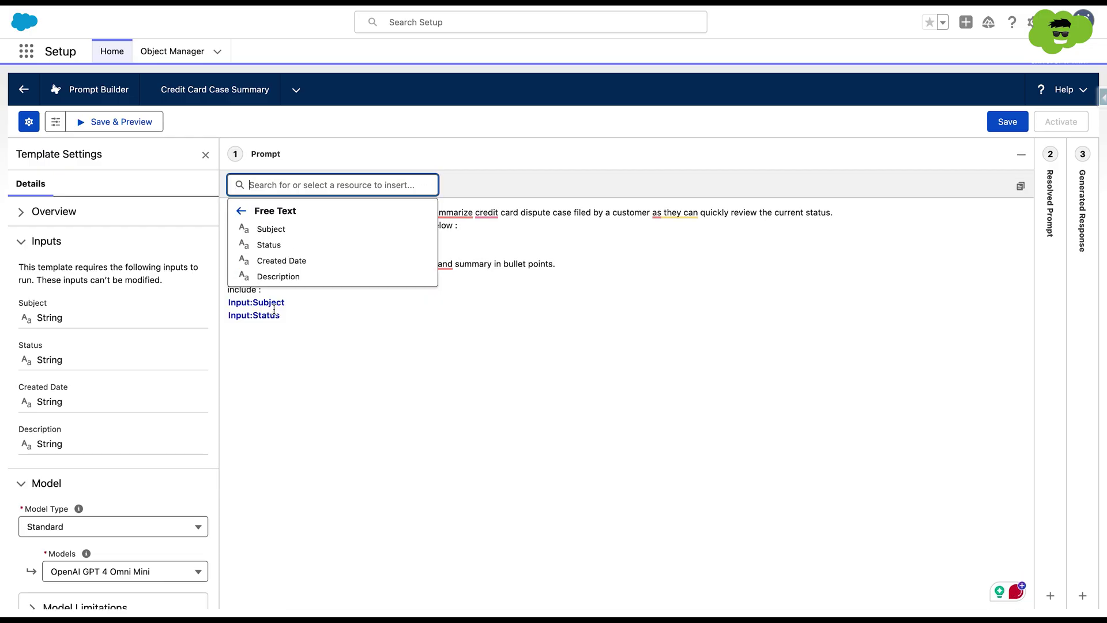
left_click(281, 261)
type("(In Human-Readable form)")
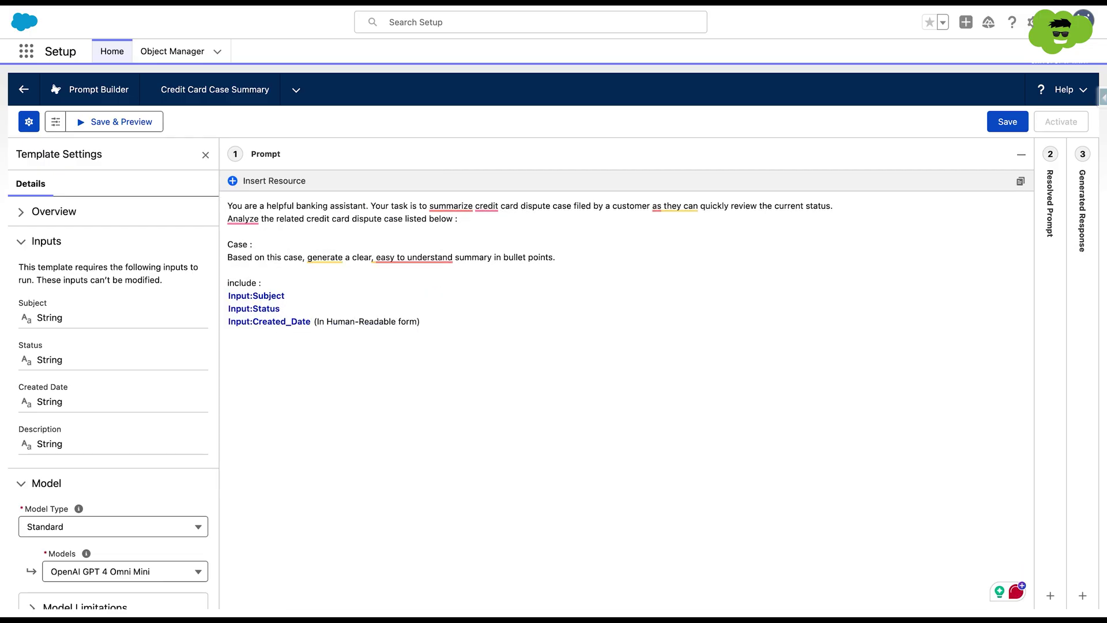
type(", e.g., \"5 Days ago\"")
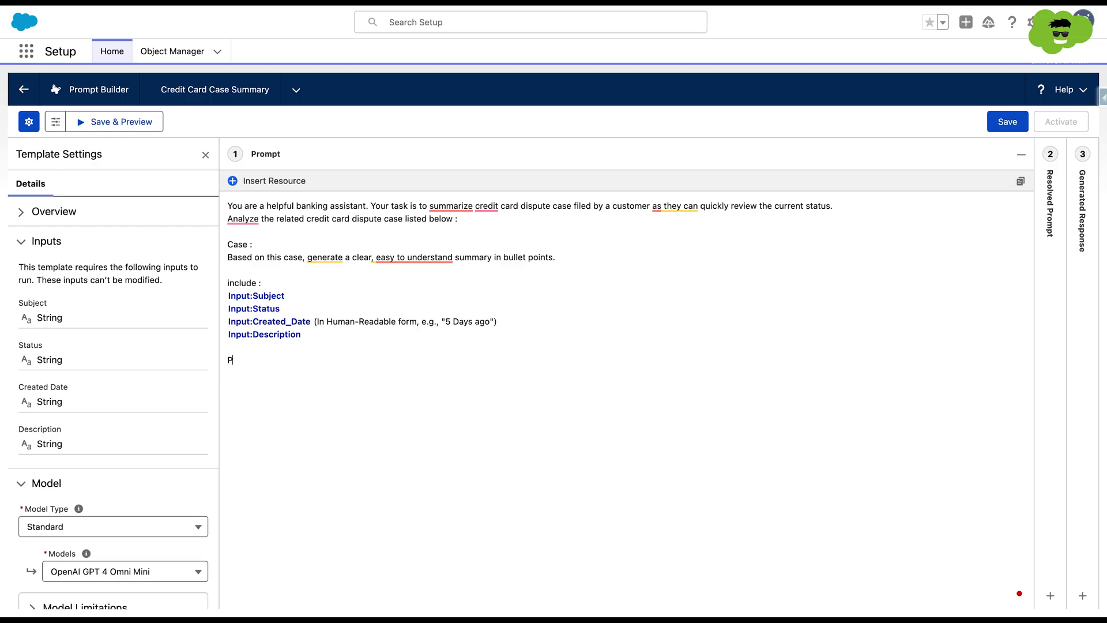
Add the line asking for the expected time the case will be resolved by our Agent
type("rovide Expected time of the case will =b")
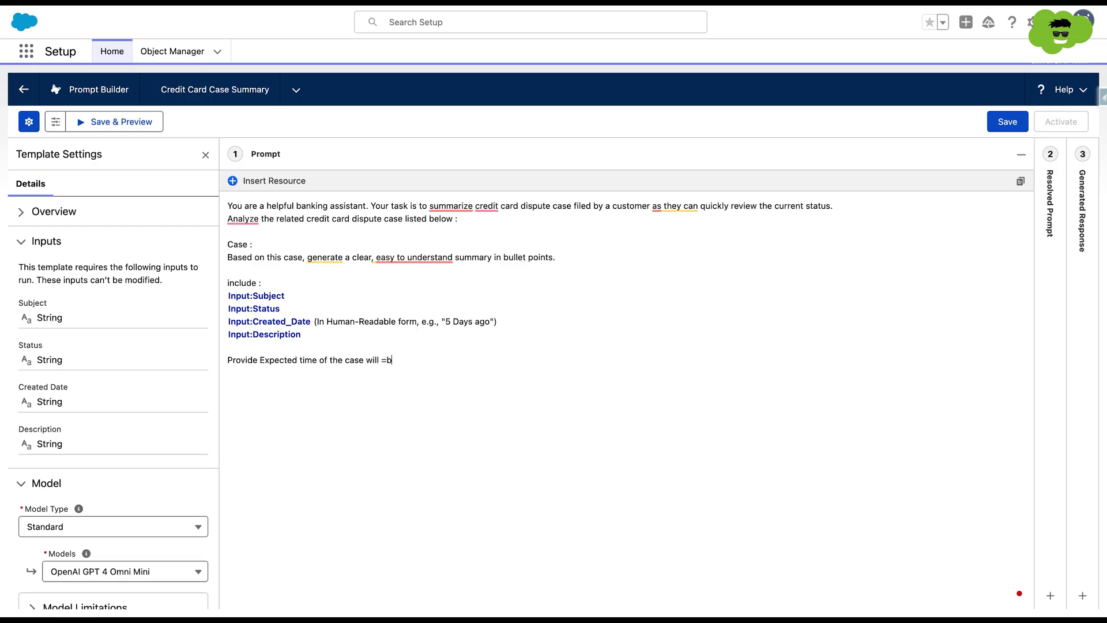
key("BackSpace")
key("BackSpace")
type("be resolved by our Agent.")
key("Return")
Add 'Get some details from internet as well.' to the prompt and save the template
type("Get some detail")
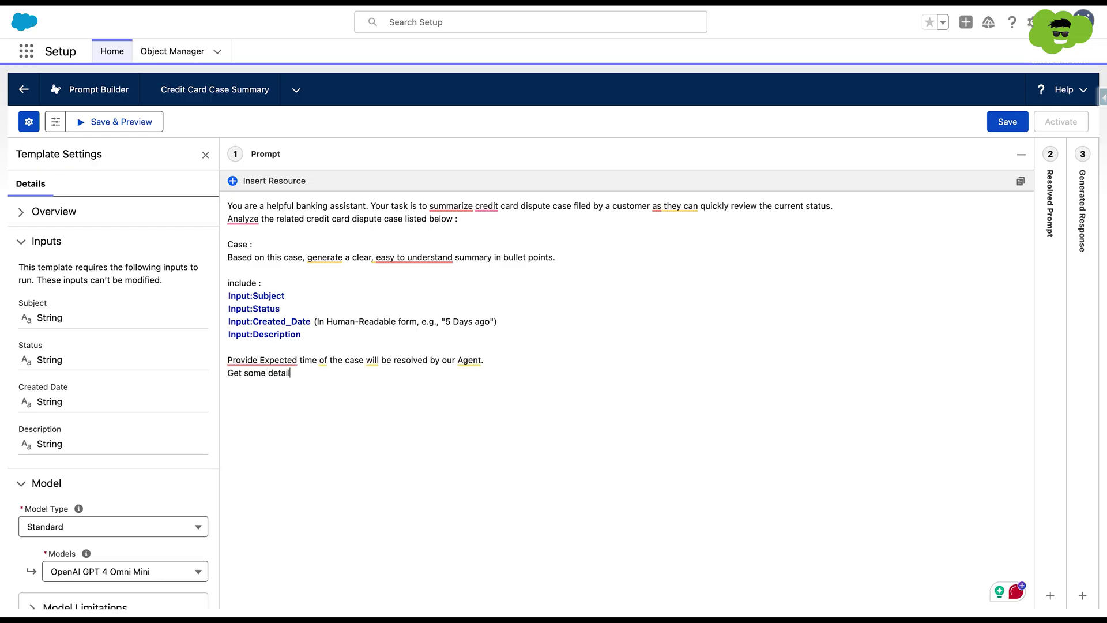
type("s from internet as well.")
left_click(1007, 121)
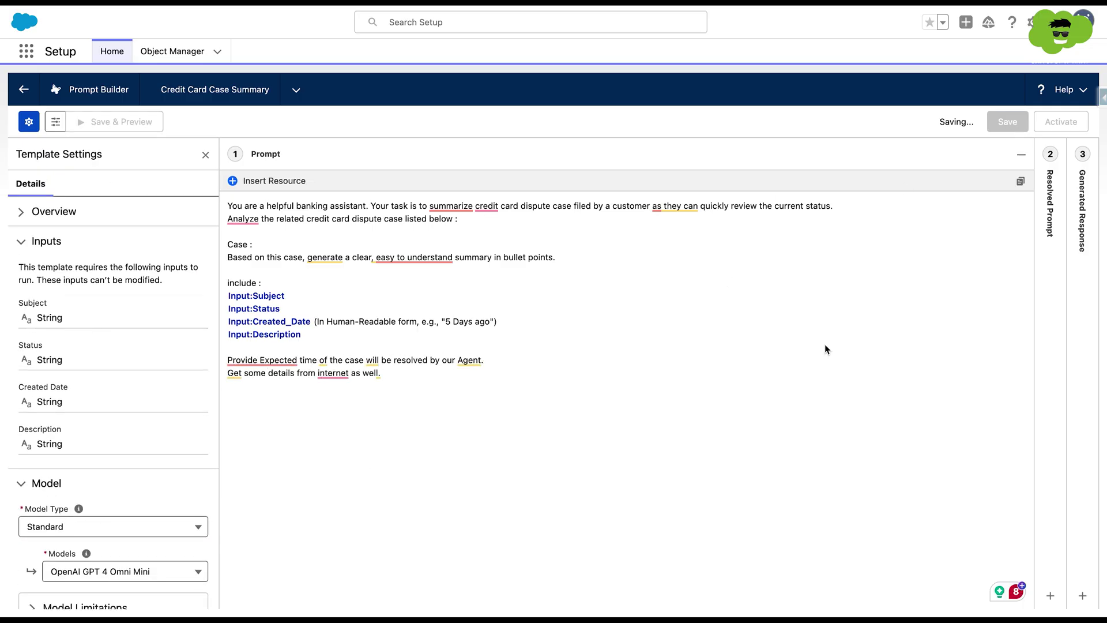
left_click(1050, 207)
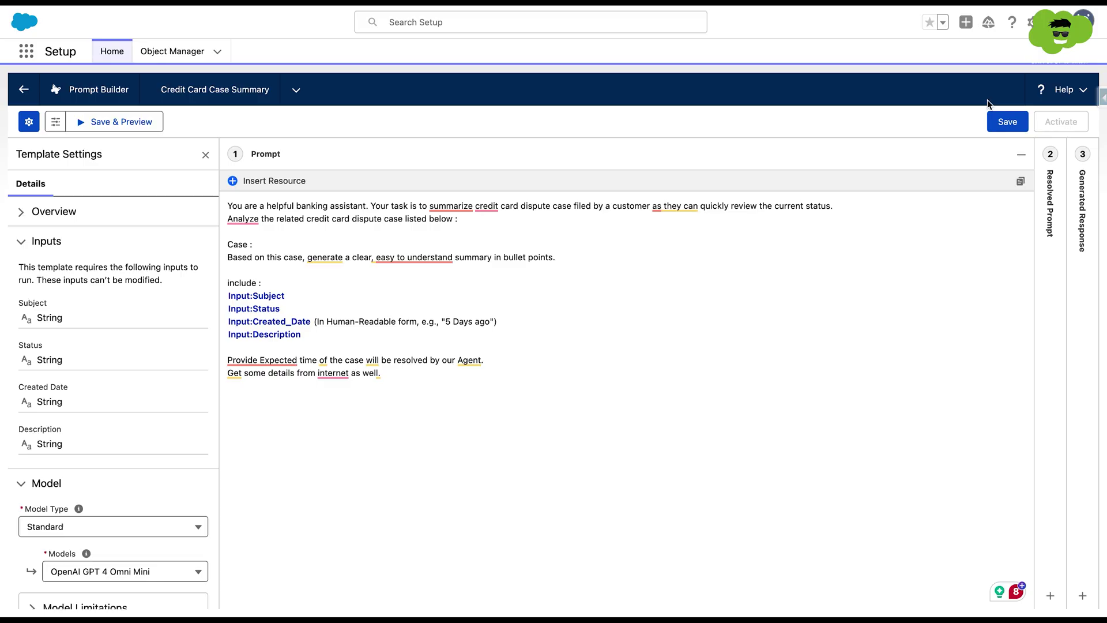
left_click(1011, 124)
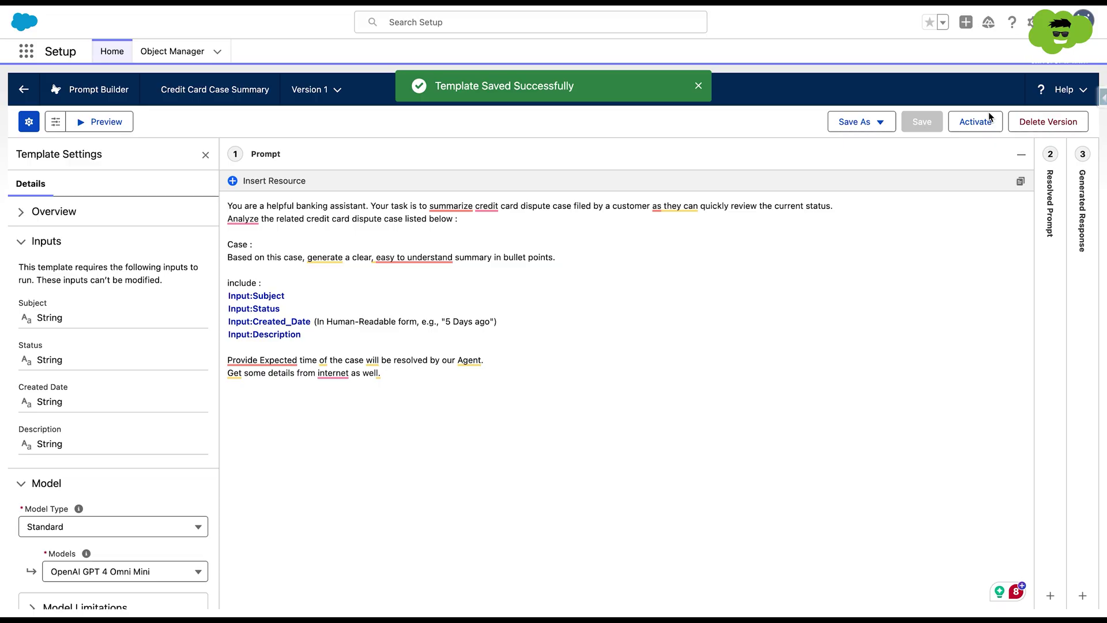
Activate Version 1 and expand the Resolved Prompt and Generated Response panels
left_click(971, 121)
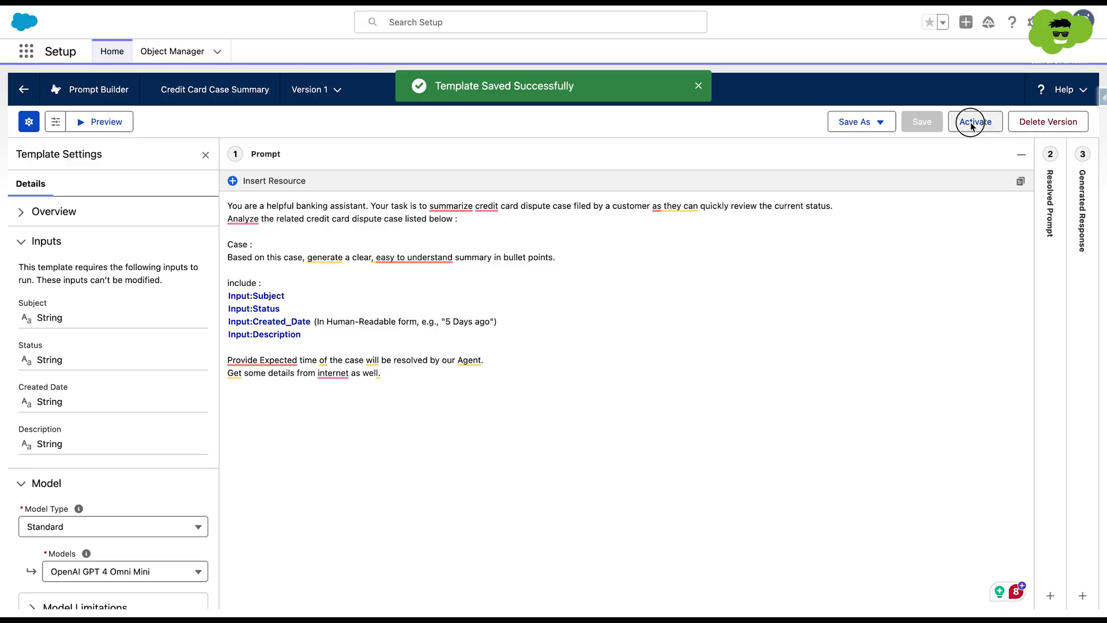
left_click(1050, 204)
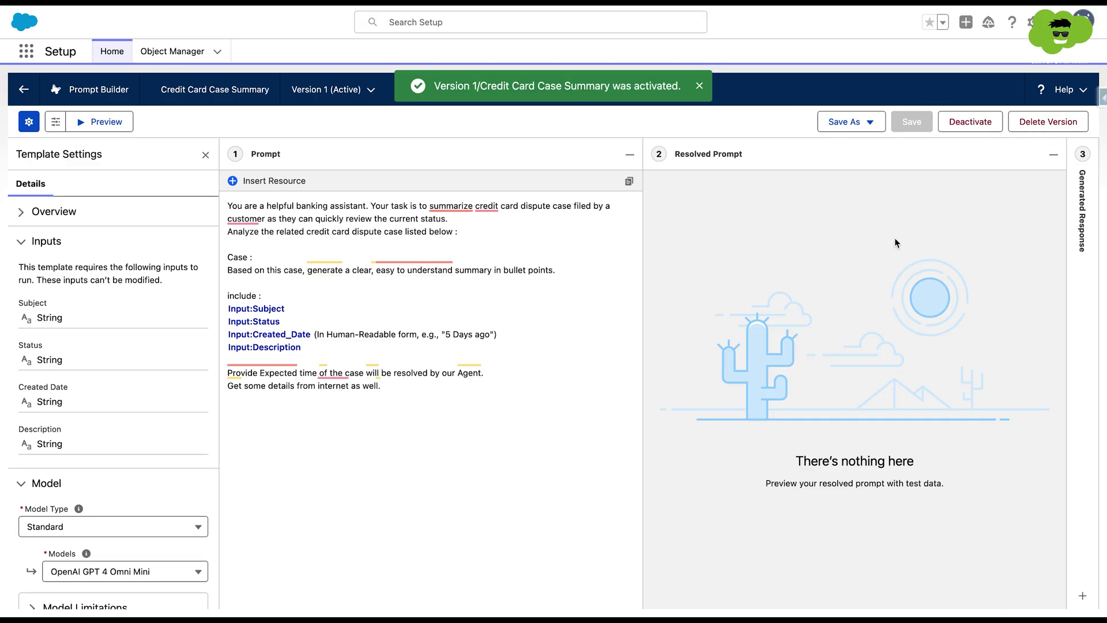
left_click(1077, 188)
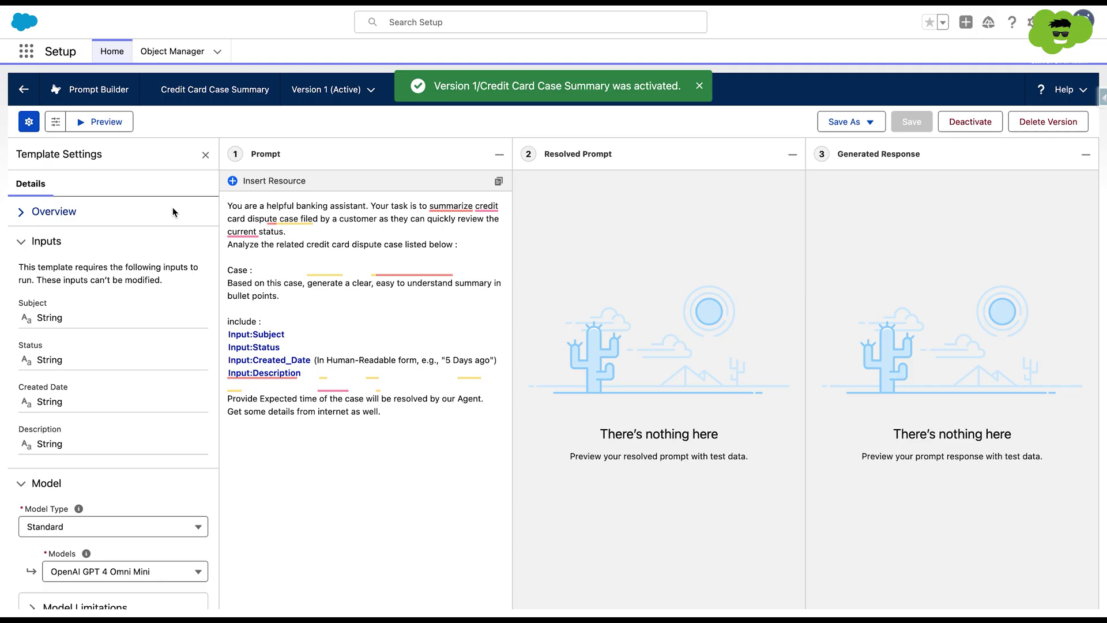
scroll(110, 378, "down", 3)
scroll(78, 472, "up", 3)
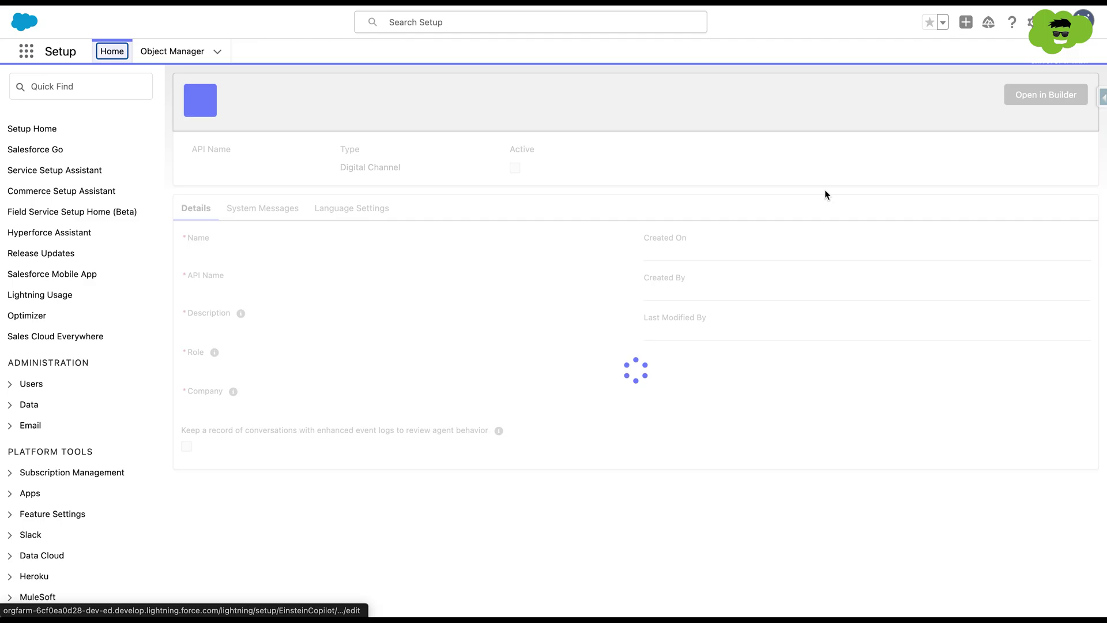
Open Bank Agent in the builder and start a new topic described as 'Case Information'
left_click(1030, 99)
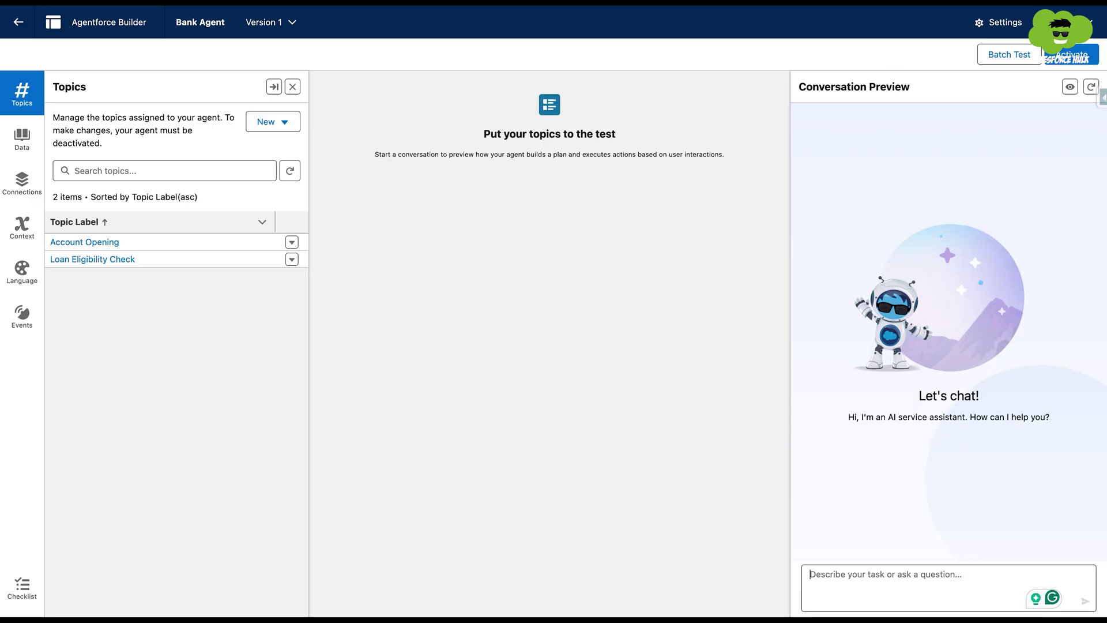
left_click(288, 120)
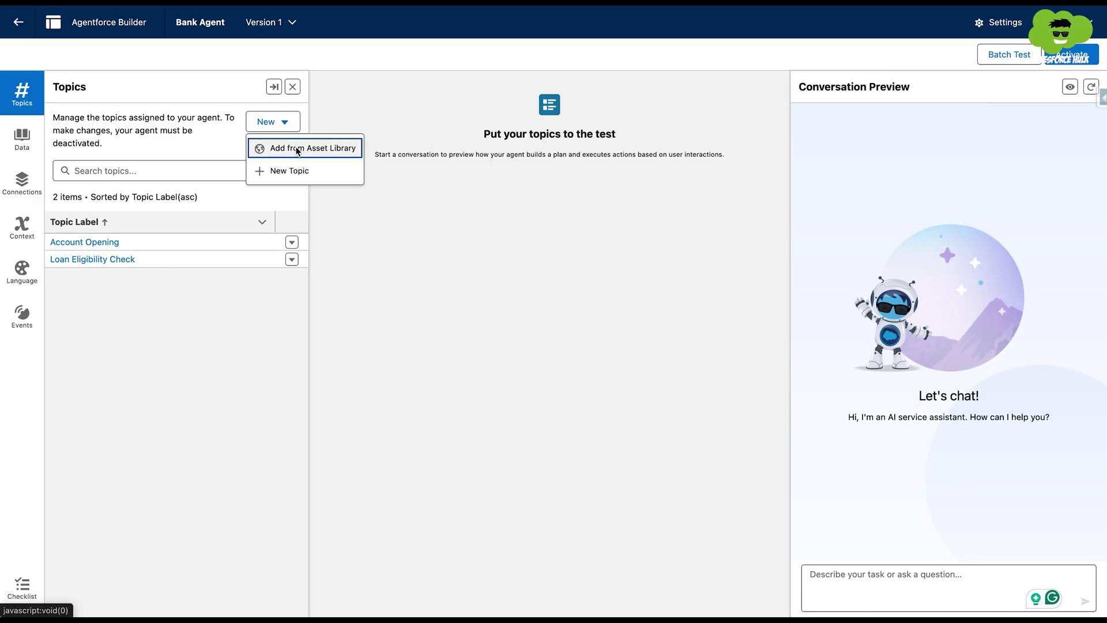
left_click(291, 171)
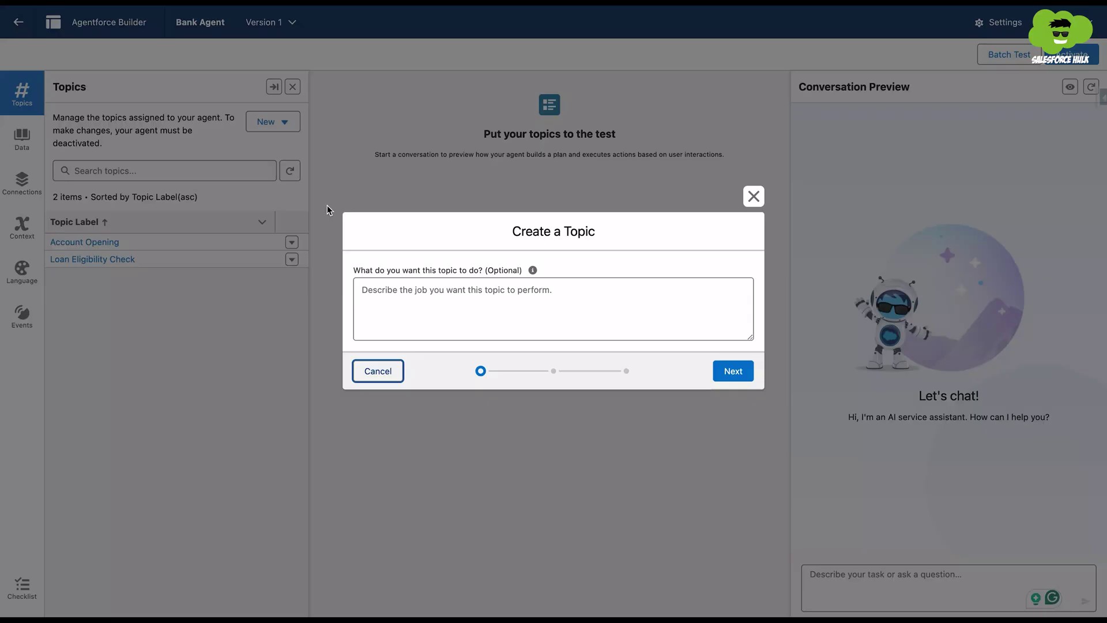
left_click(380, 289)
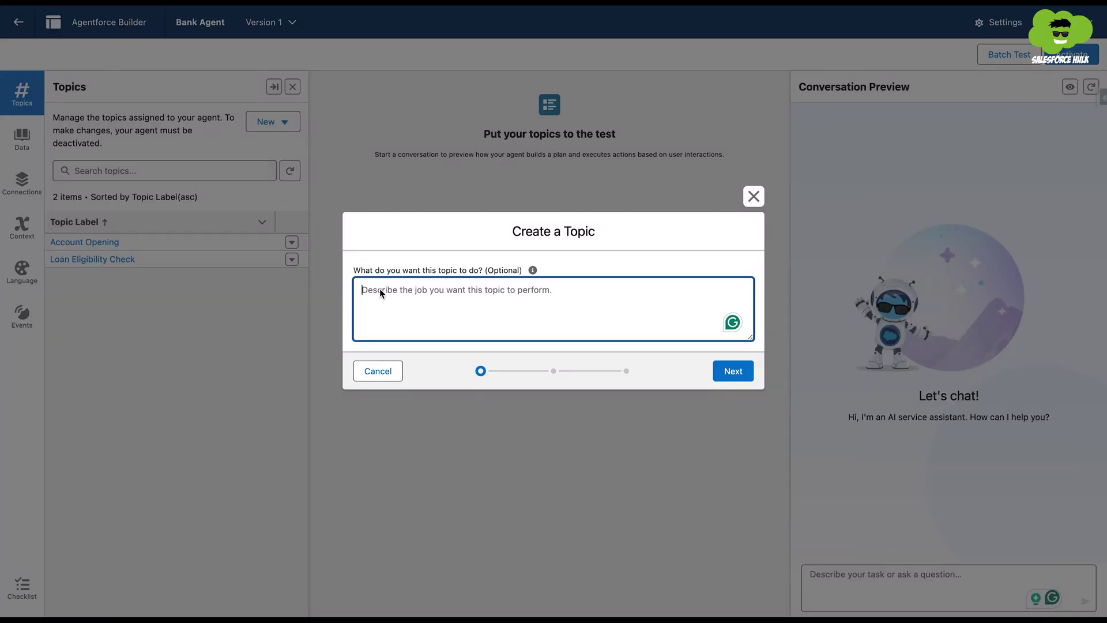
type("case Inb")
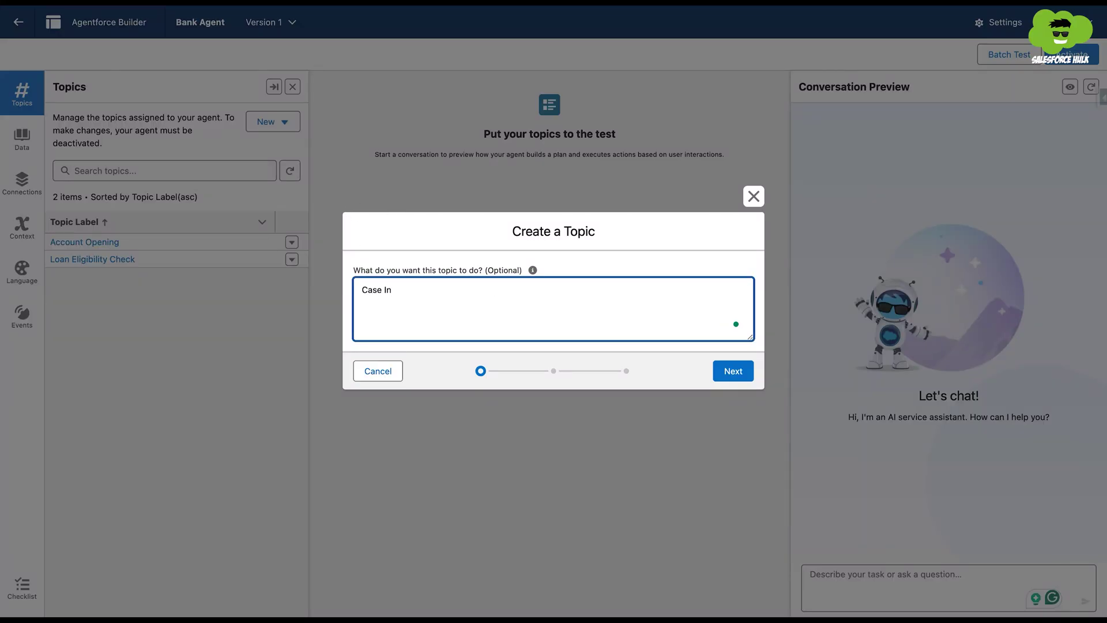
type("formation")
left_click(732, 371)
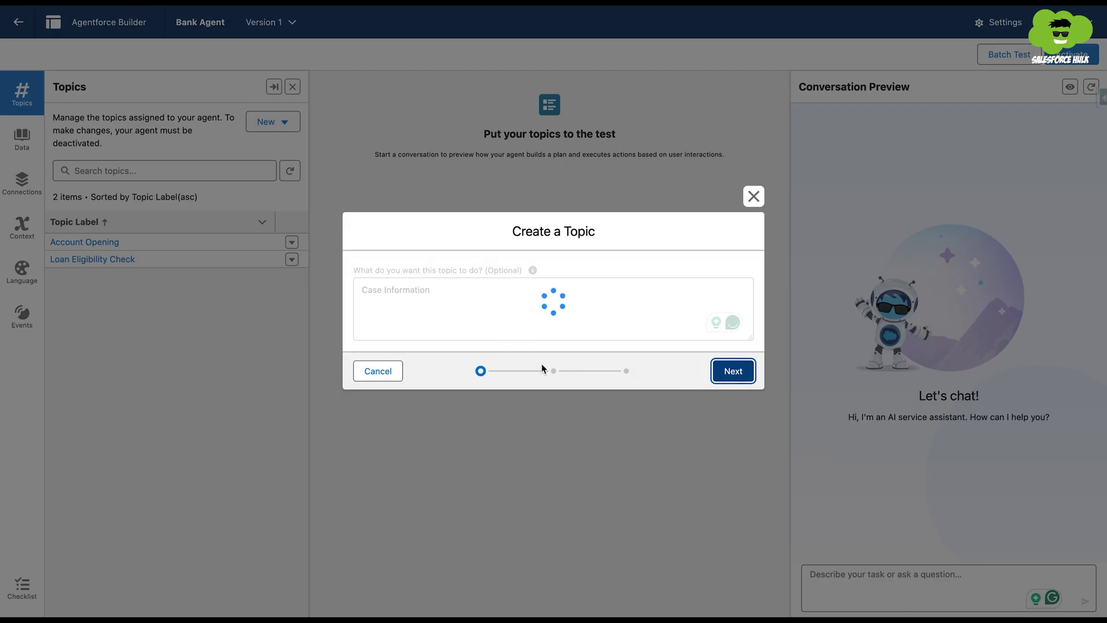
Replace the generated description and scope with text about collecting the case number and fetching dispute details
triple_click(413, 176)
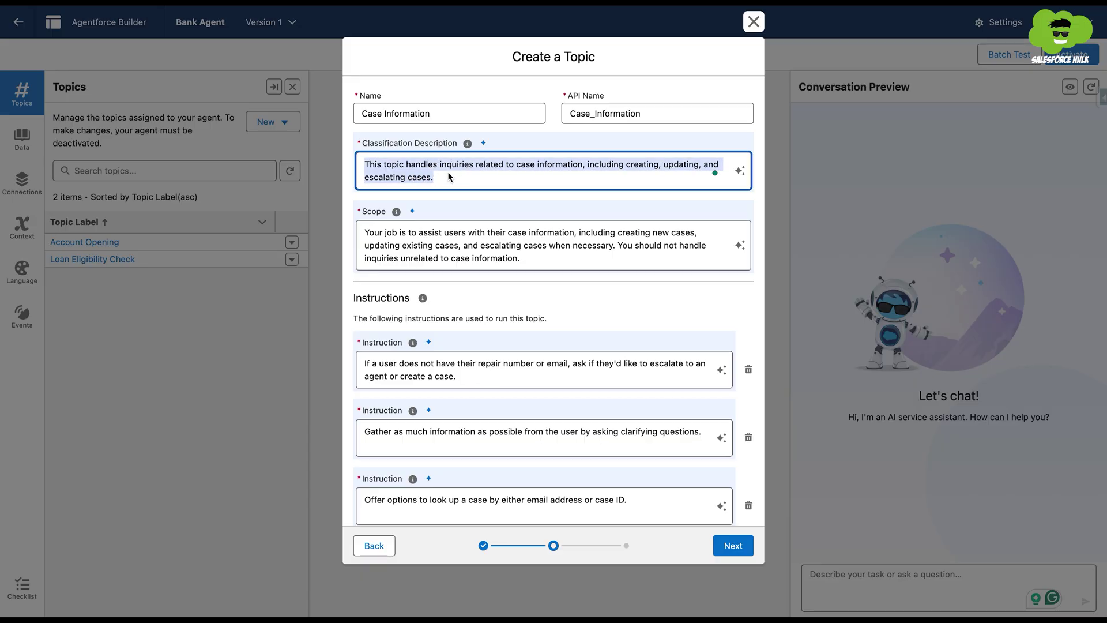
key("BackSpace")
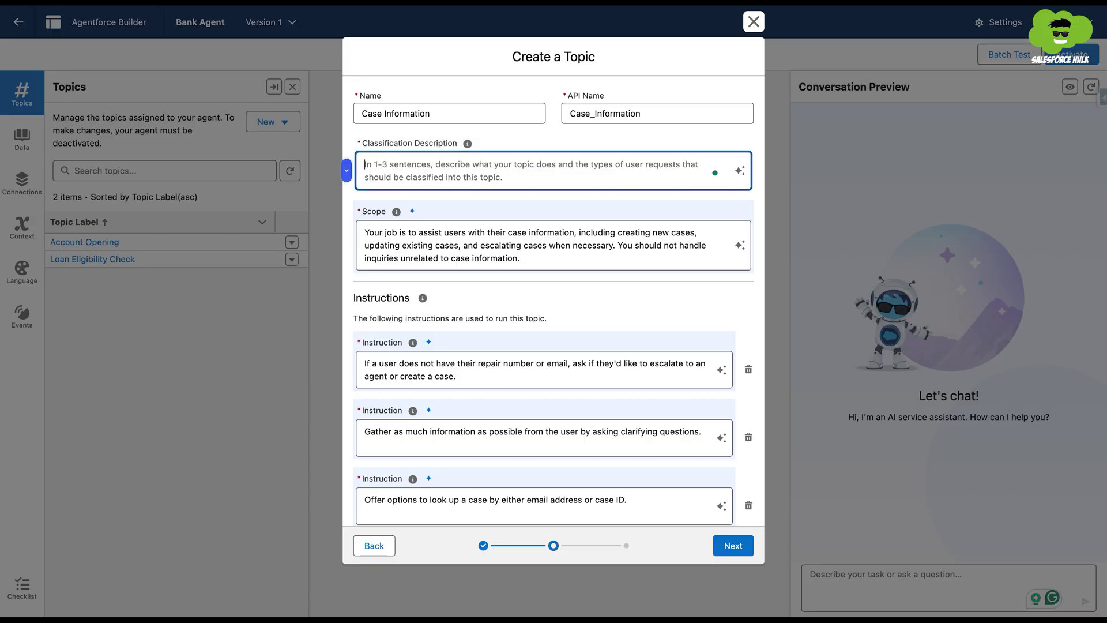
triple_click(487, 248)
key("BackSpace")
left_click(465, 182)
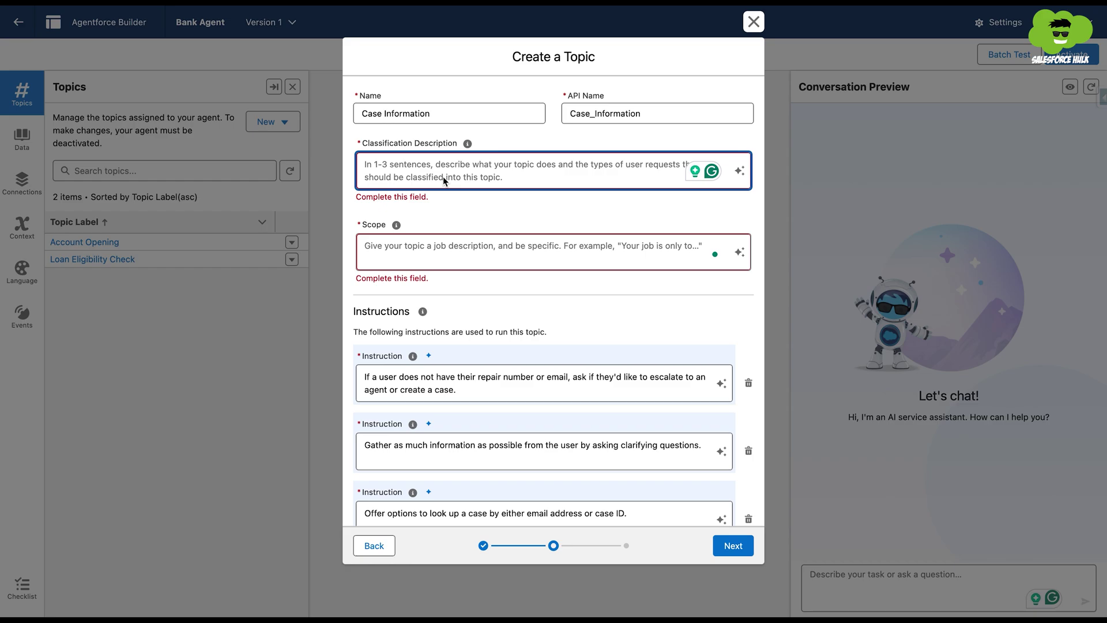
type("Thia")
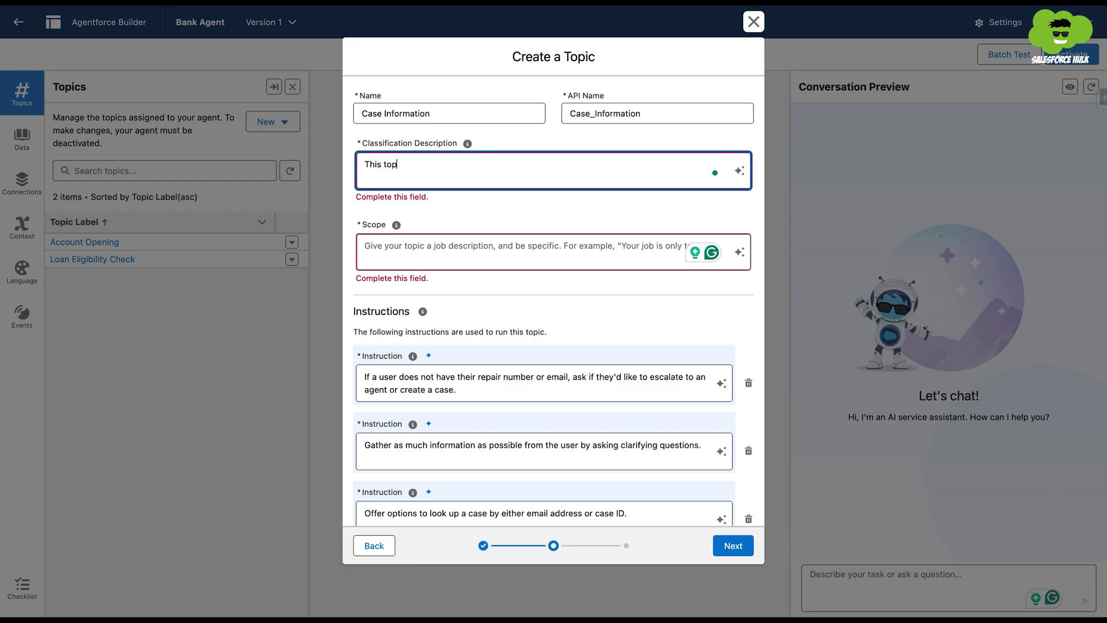
type(" topic will")
type(" when a user wa")
type("nts to check ")
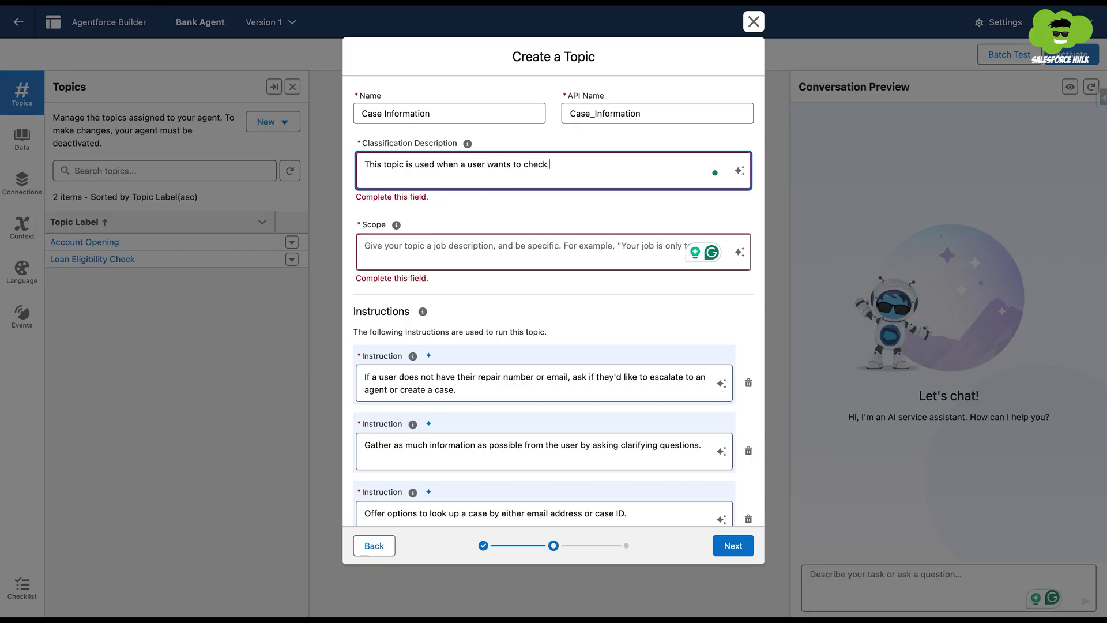
type("the details of thei")
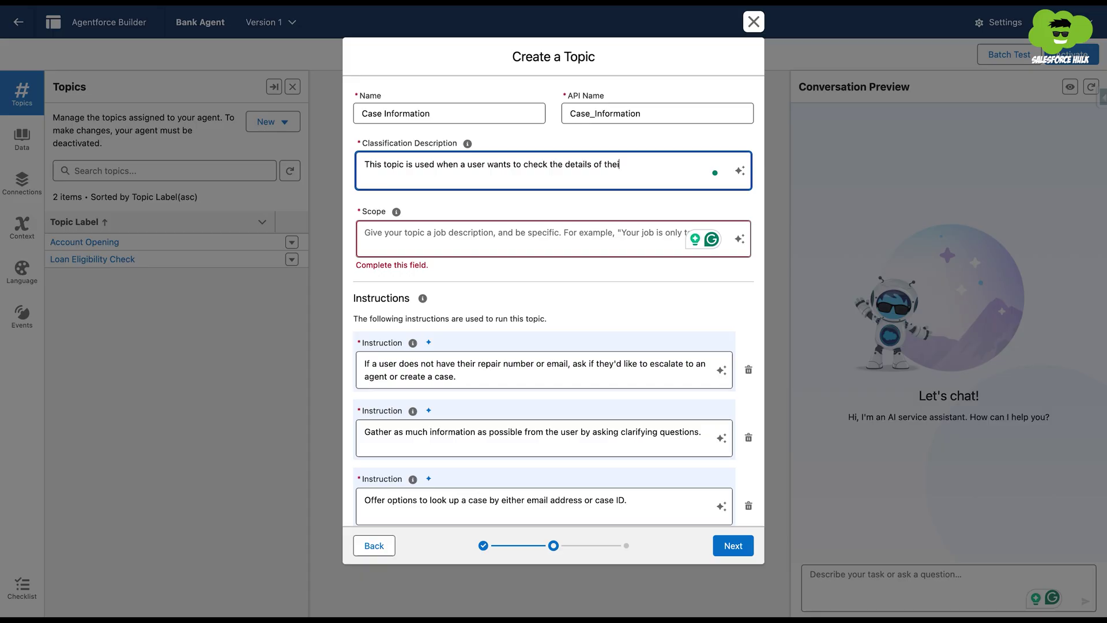
type("r credit card dispute case. We will")
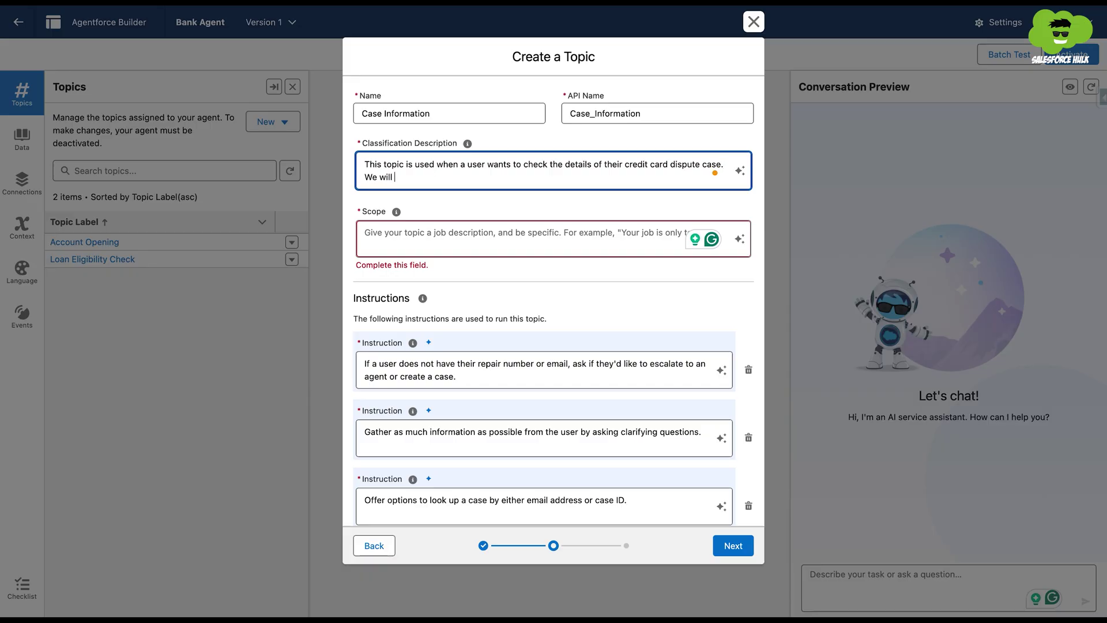
type(" first ask for the case Number. On")
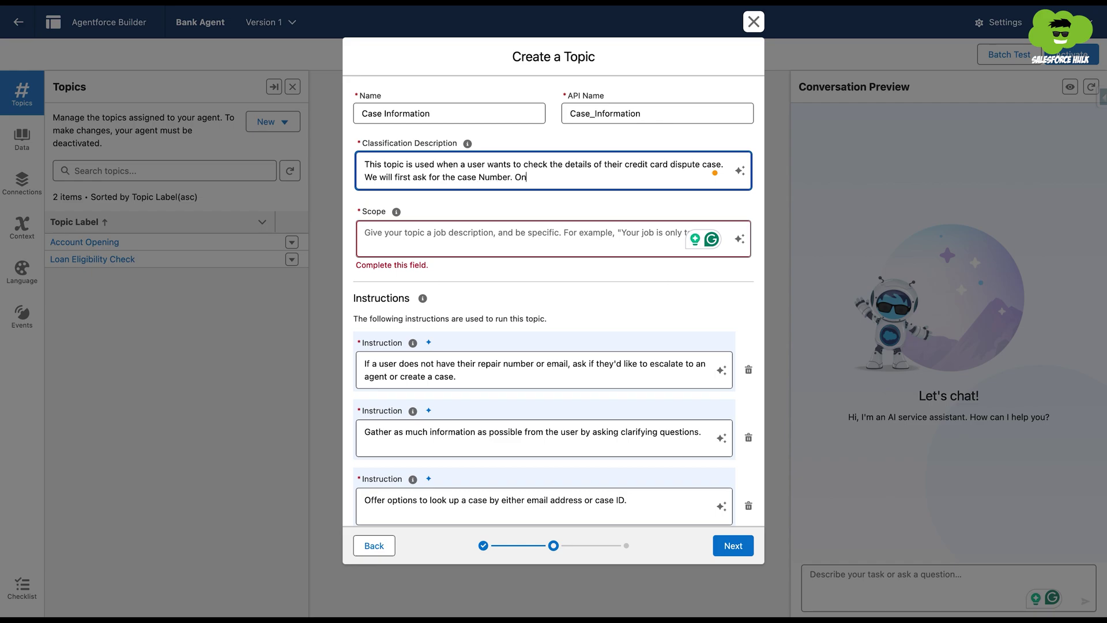
type("ce the case number is provided")
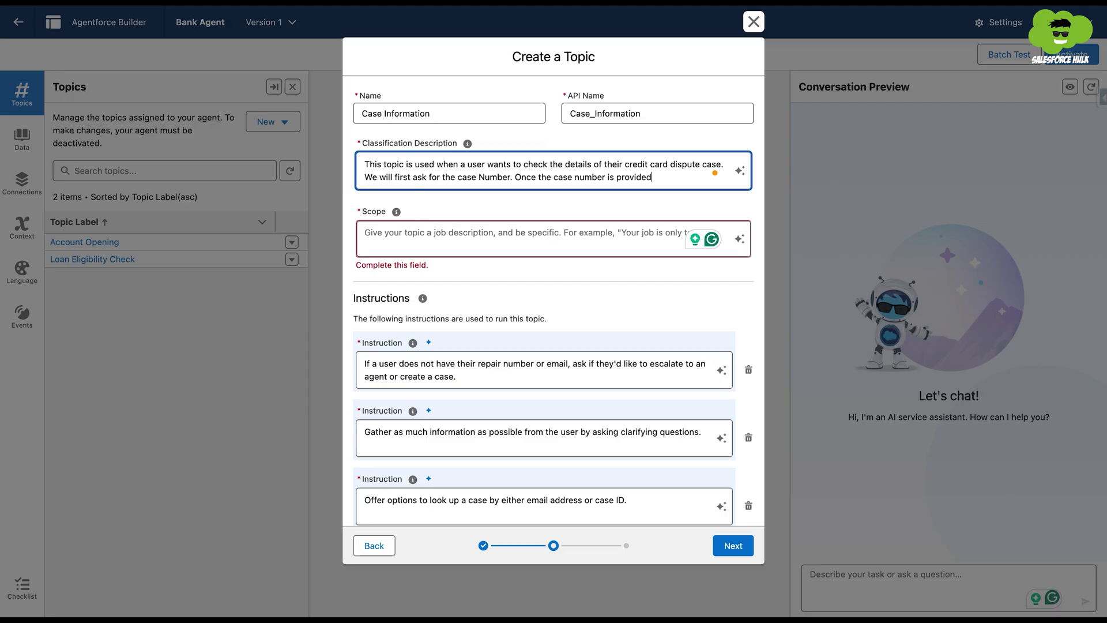
type(", we will call an action to fetch the case details.")
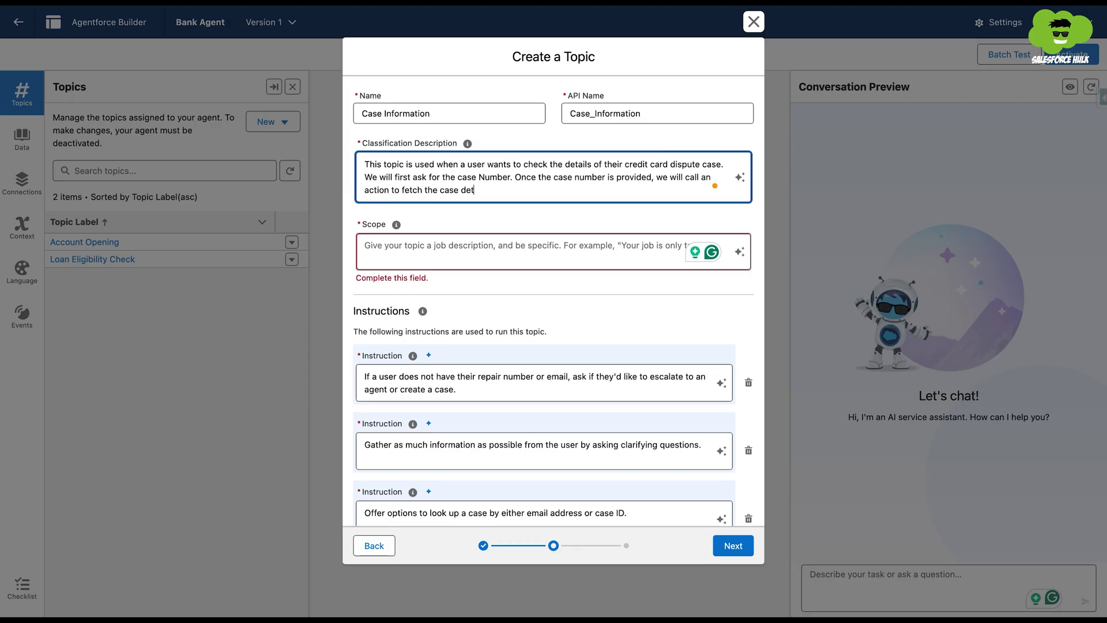
left_click(392, 254)
type("Your task is to collec")
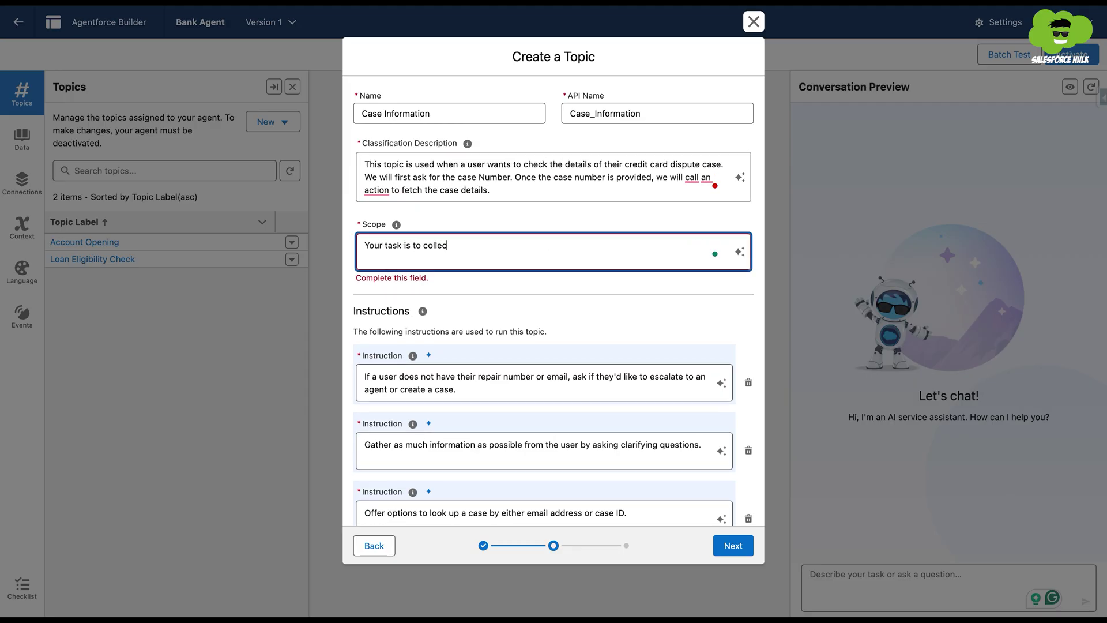
type("t the case number from the customer. Once the customer p")
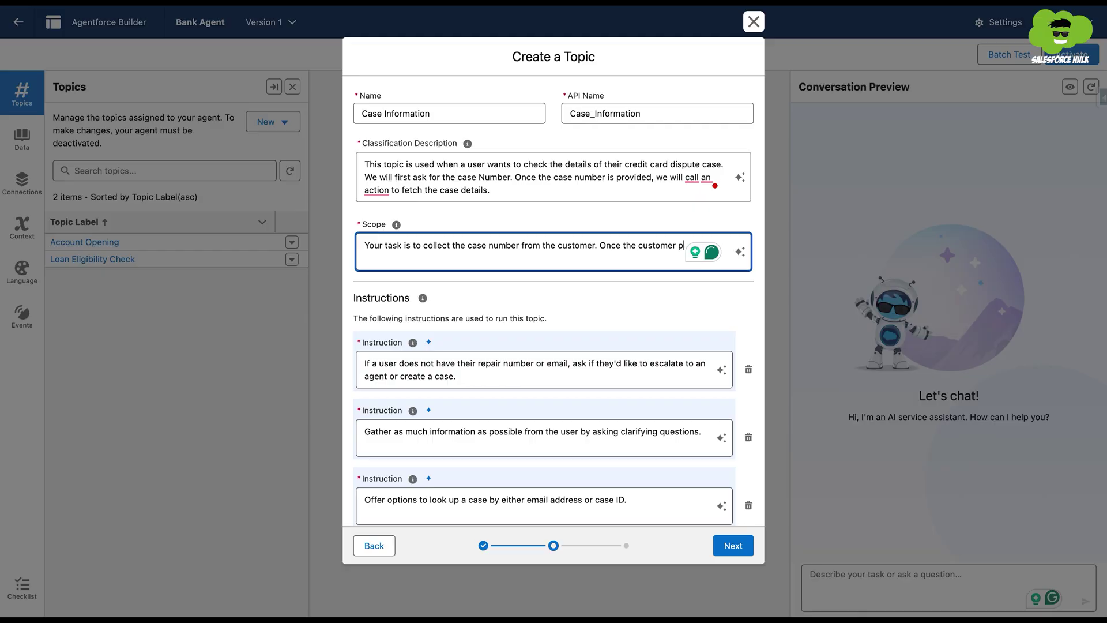
type("rovides the case number, trigger an action to retrive the s")
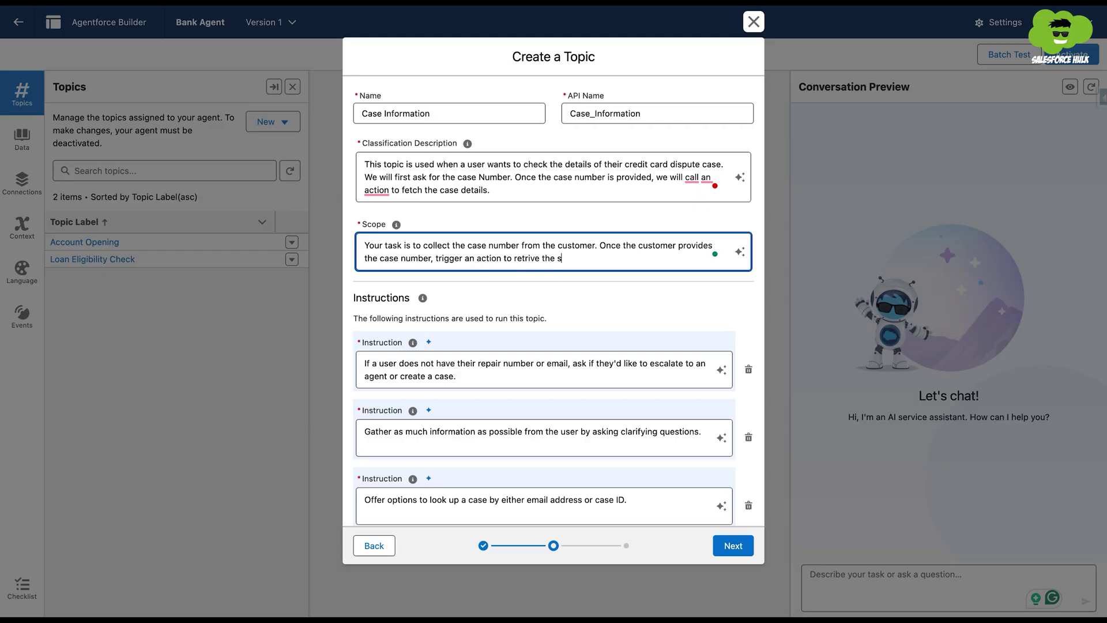
type("ummary of  the case record")
Delete the default instructions and write one asking users for their case number first
scroll(564, 324, "down", 2)
left_click(748, 304)
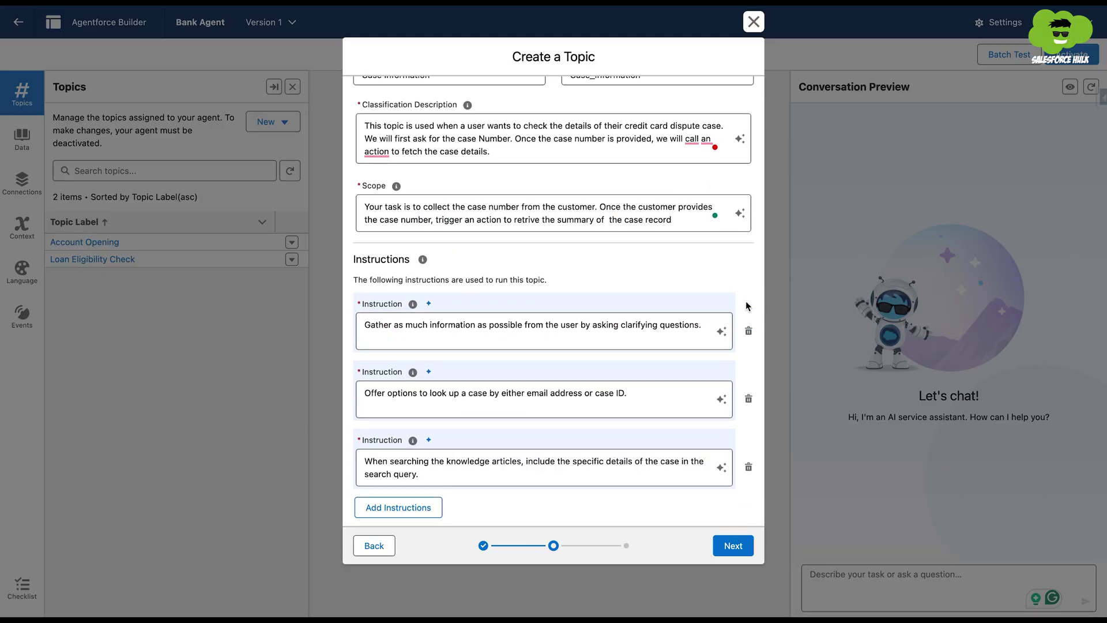
left_click(748, 330)
left_click(748, 380)
left_click(682, 414)
key("ctrl+a")
key("BackSpace")
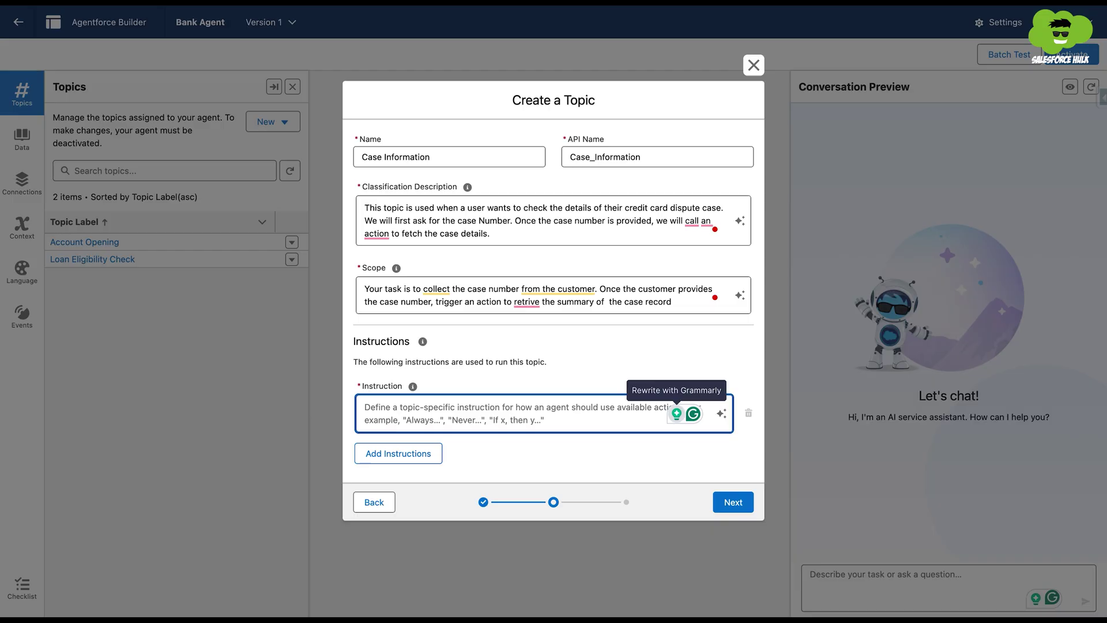
type("If a user")
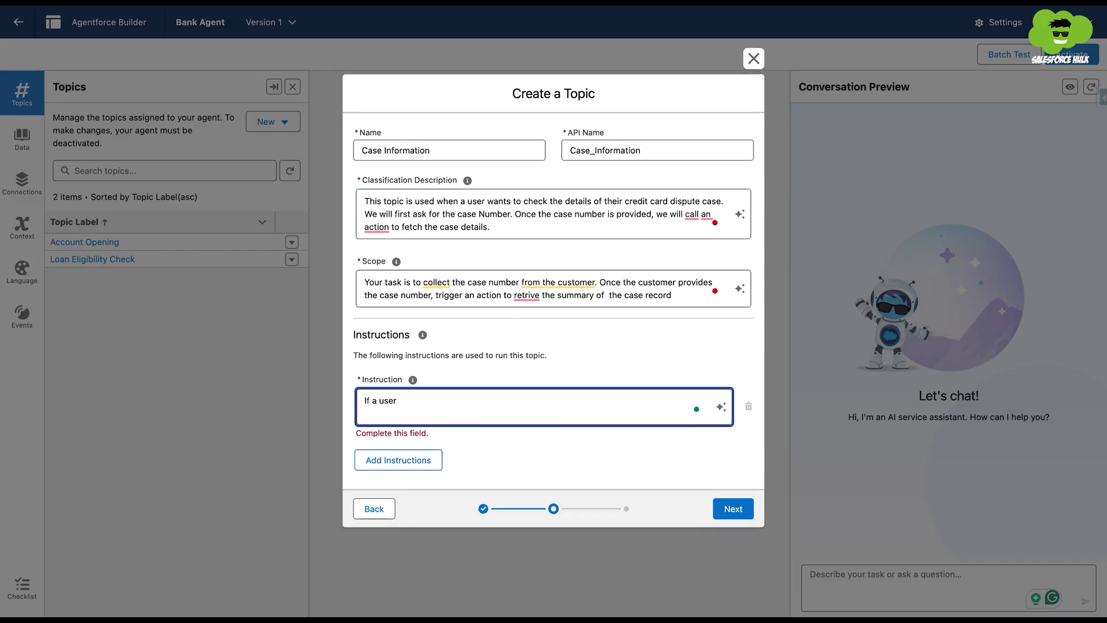
type(" wants to check the status of their case")
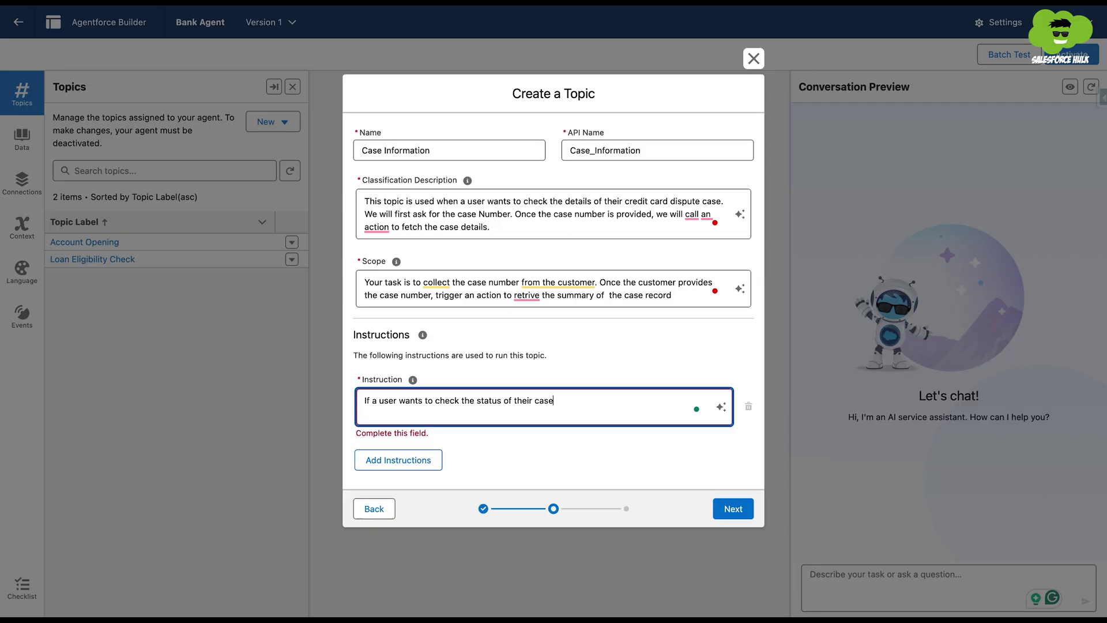
type(", first prompt them to provide")
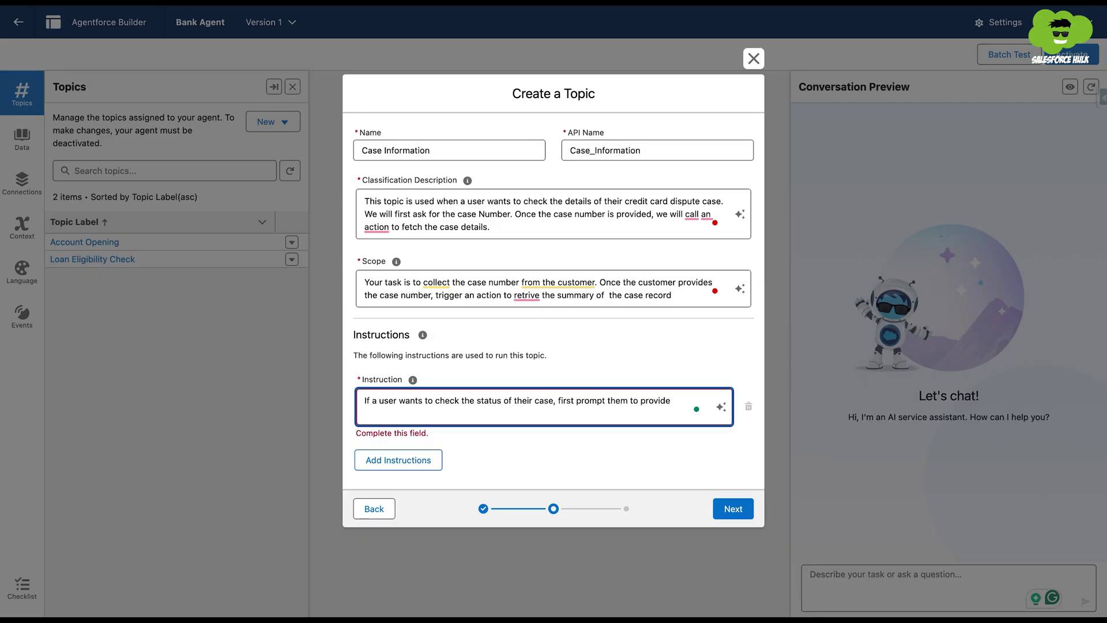
type(" the case number")
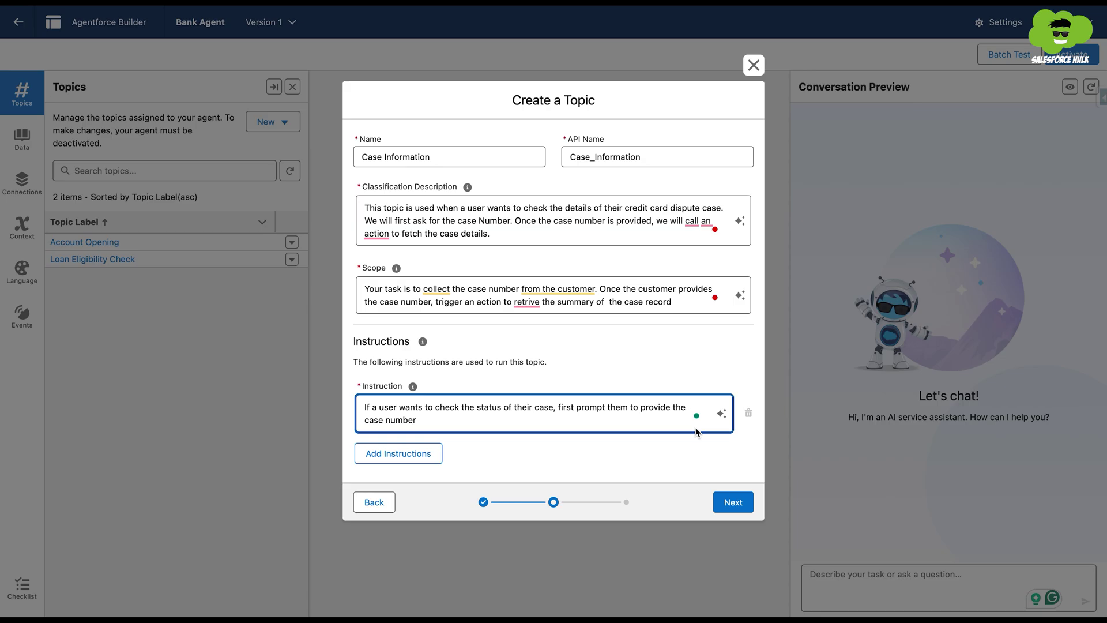
Add an instruction to call the 'Fetch Customer Case' action with the case number and display details
left_click(397, 453)
type("Once ")
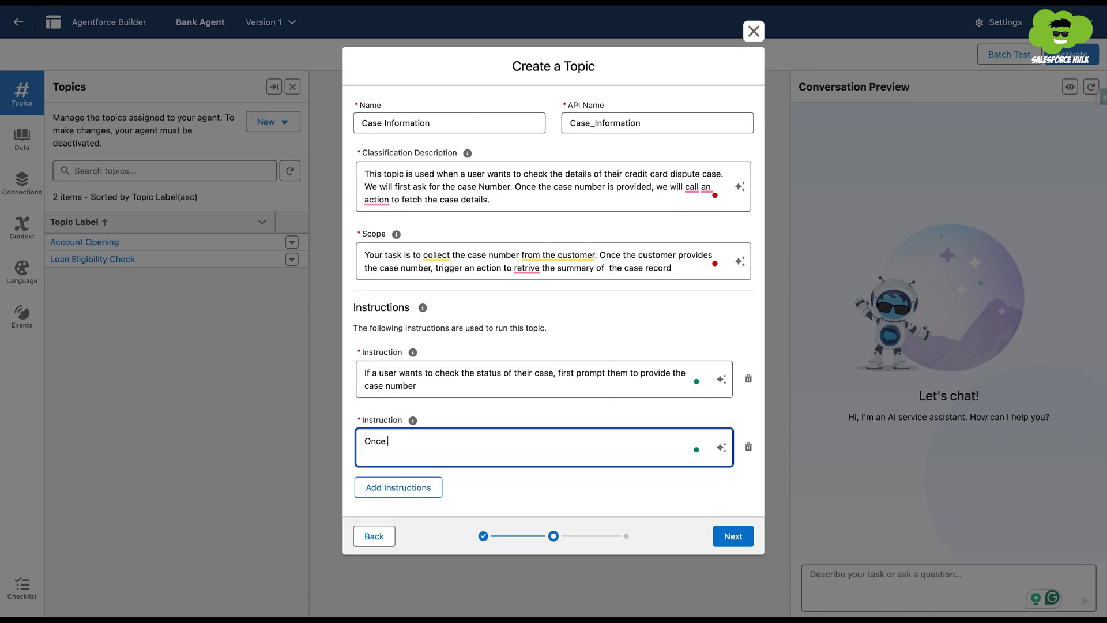
type("user provides the case number, call t")
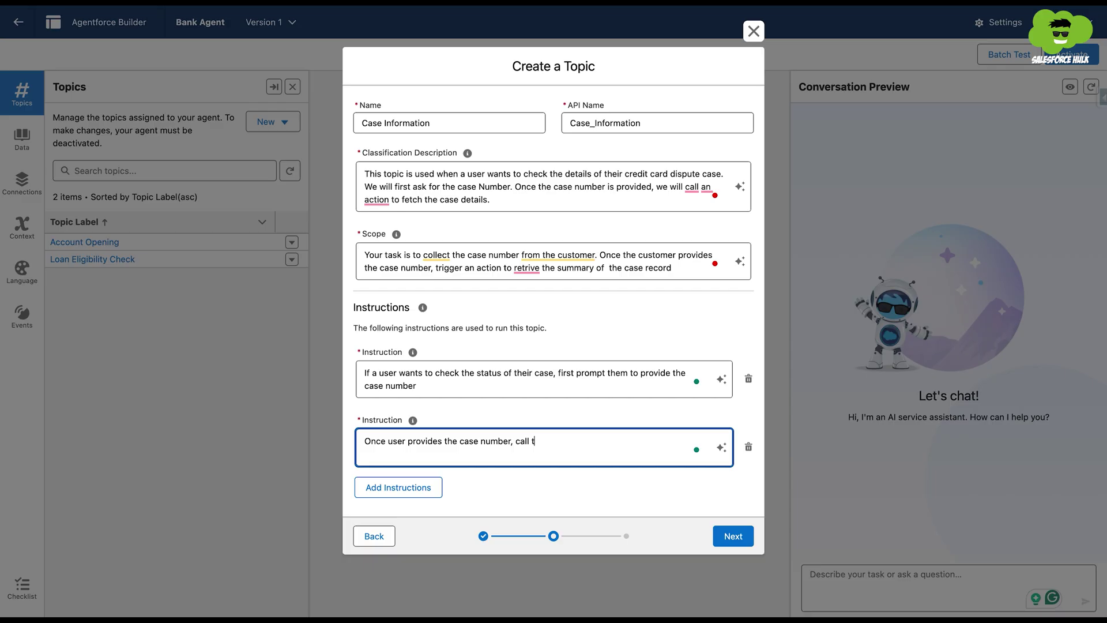
type("he \"Fetch Customer Case\" action to get the")
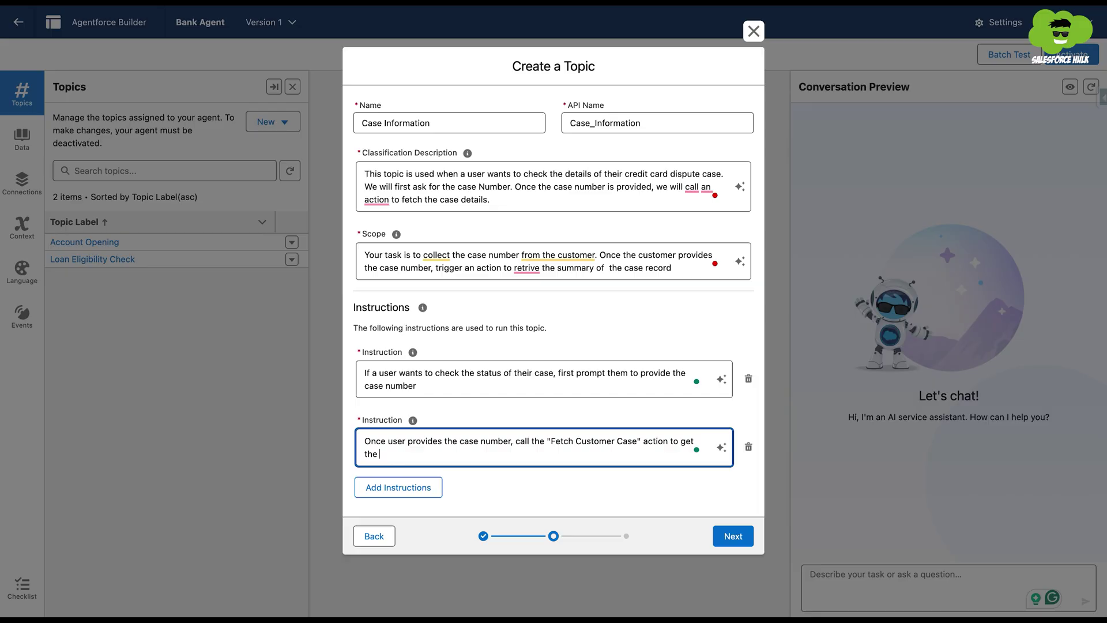
type(" case record.")
key("BackSpace")
type("and display details")
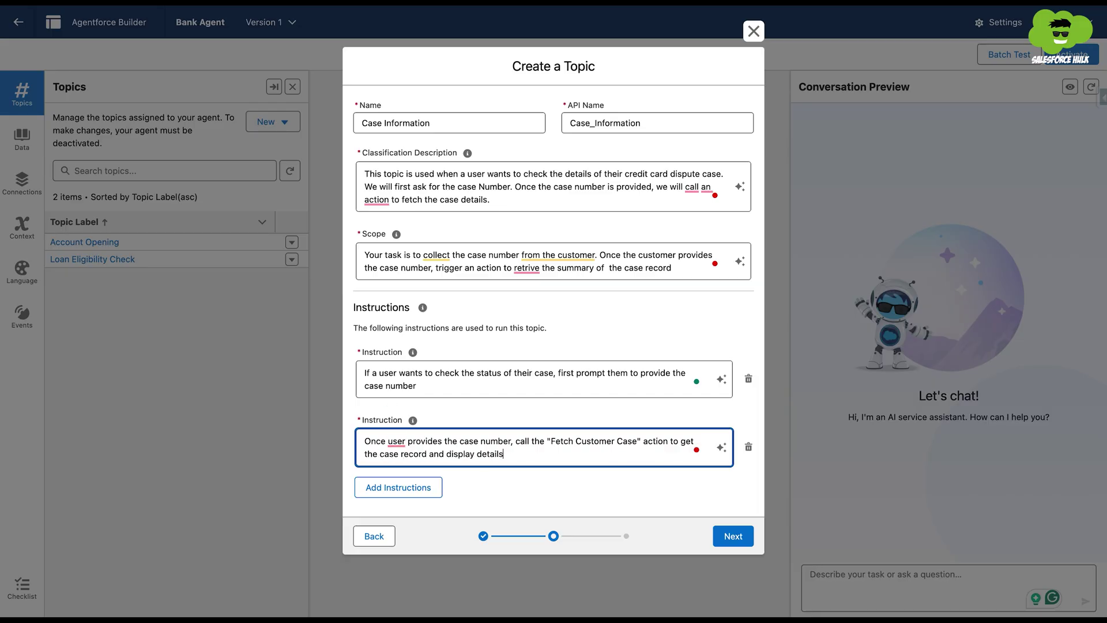
left_click_drag(551, 444, 636, 445)
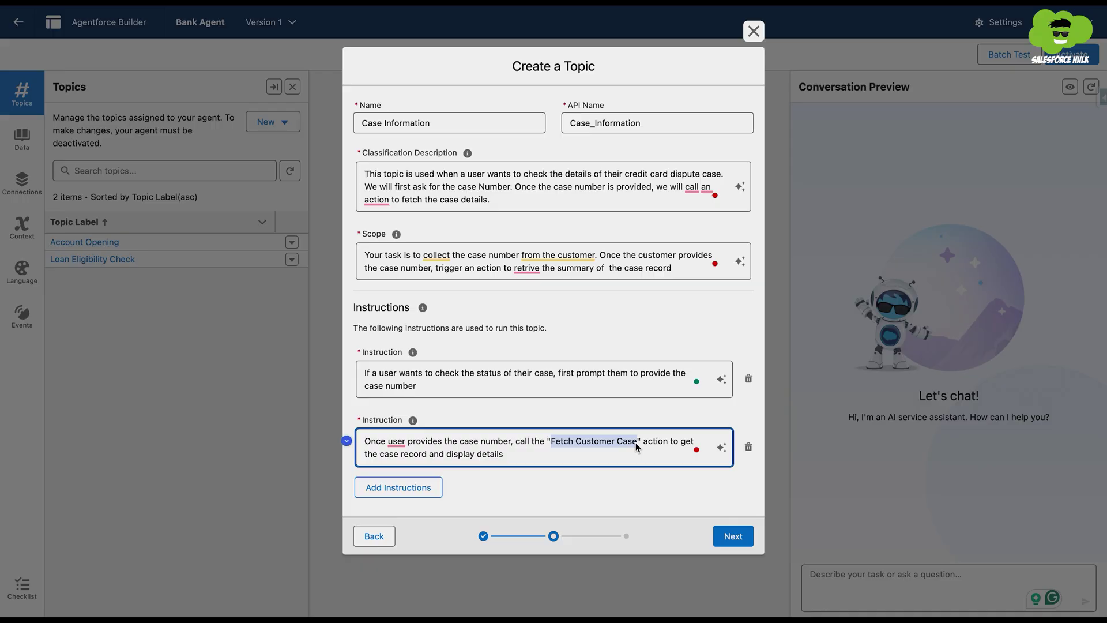
Complete the Case Information topic through the actions step
left_click(713, 516)
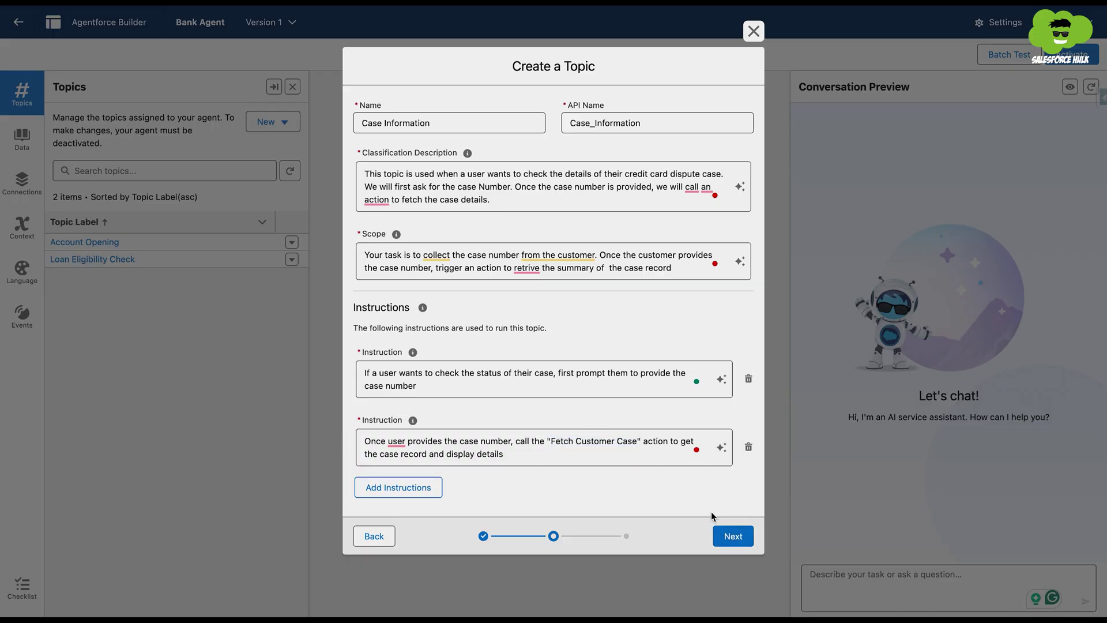
left_click(728, 534)
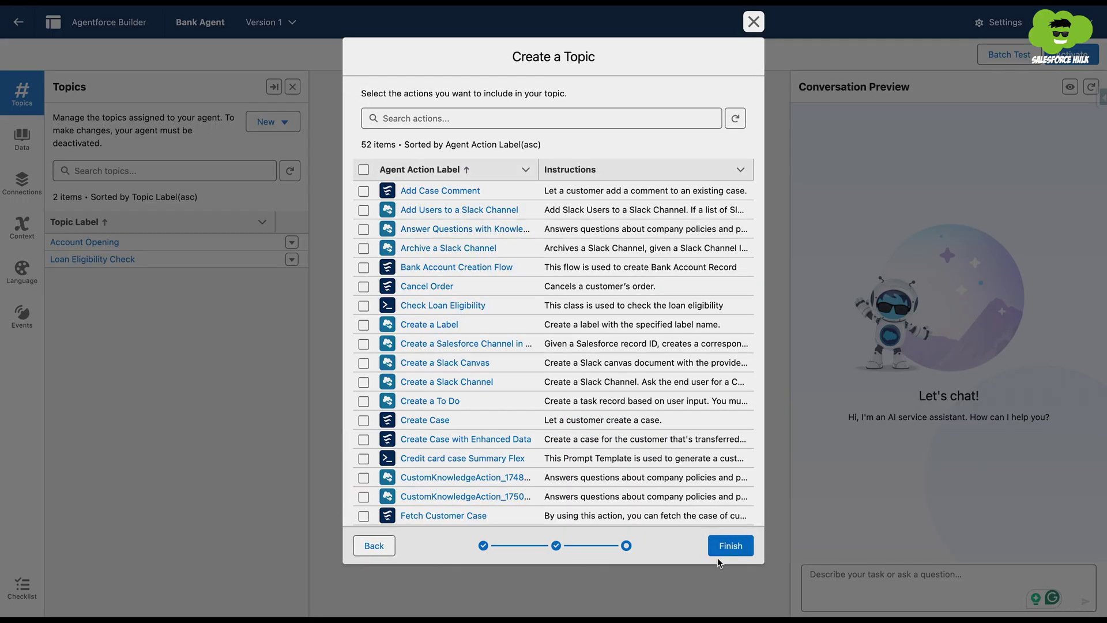
left_click(732, 543)
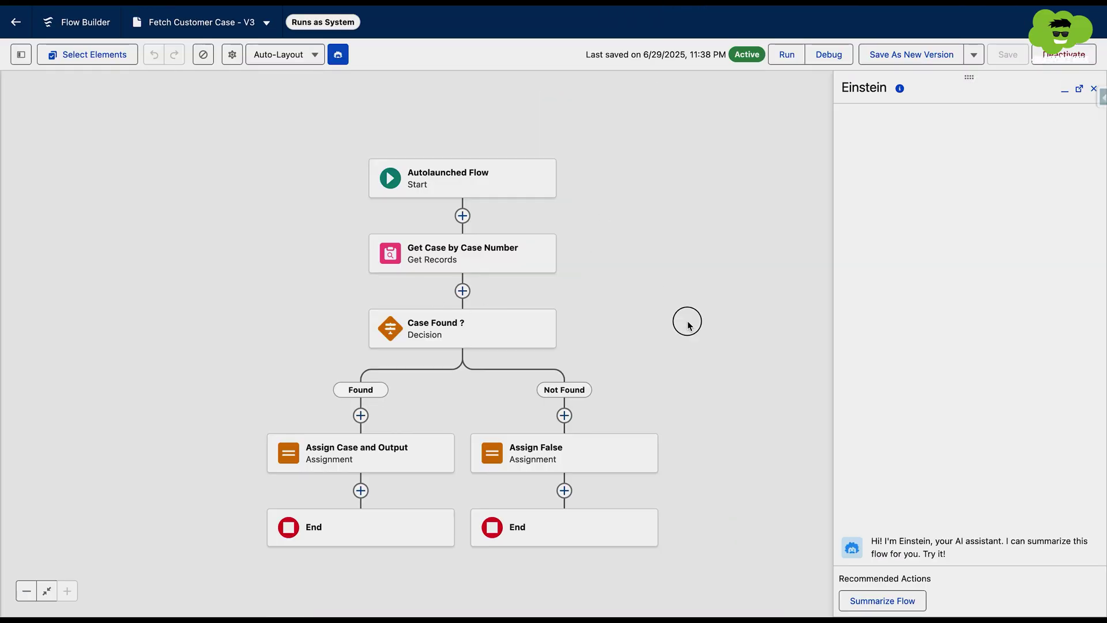
Inspect the Fetch Customer Case flow's resources, including the caseNumber variable
left_click_drag(686, 321, 637, 276)
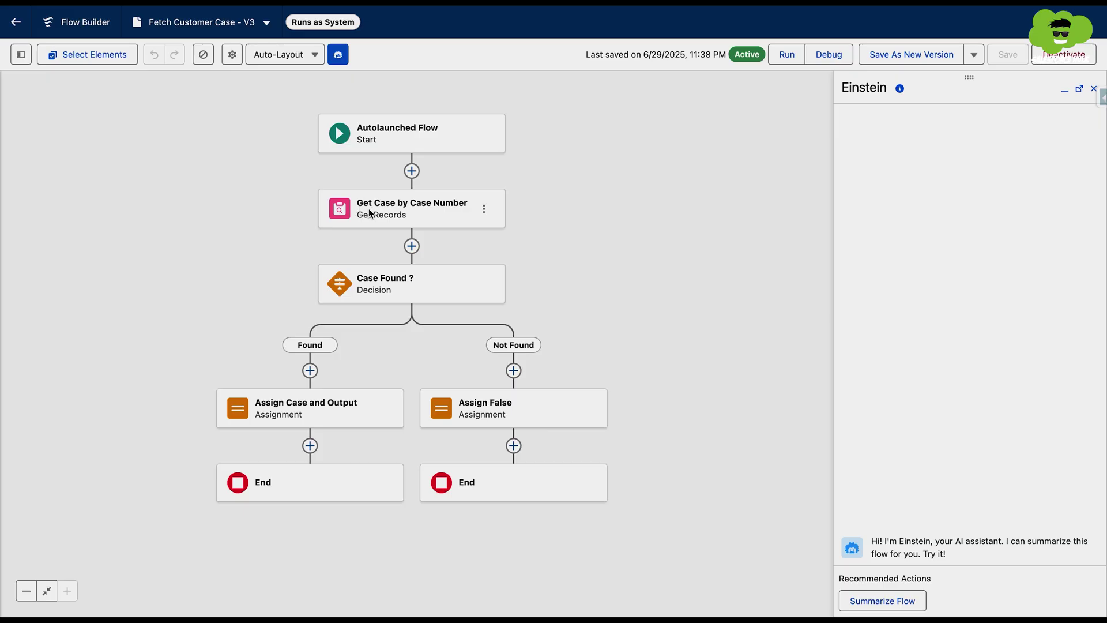
left_click(21, 54)
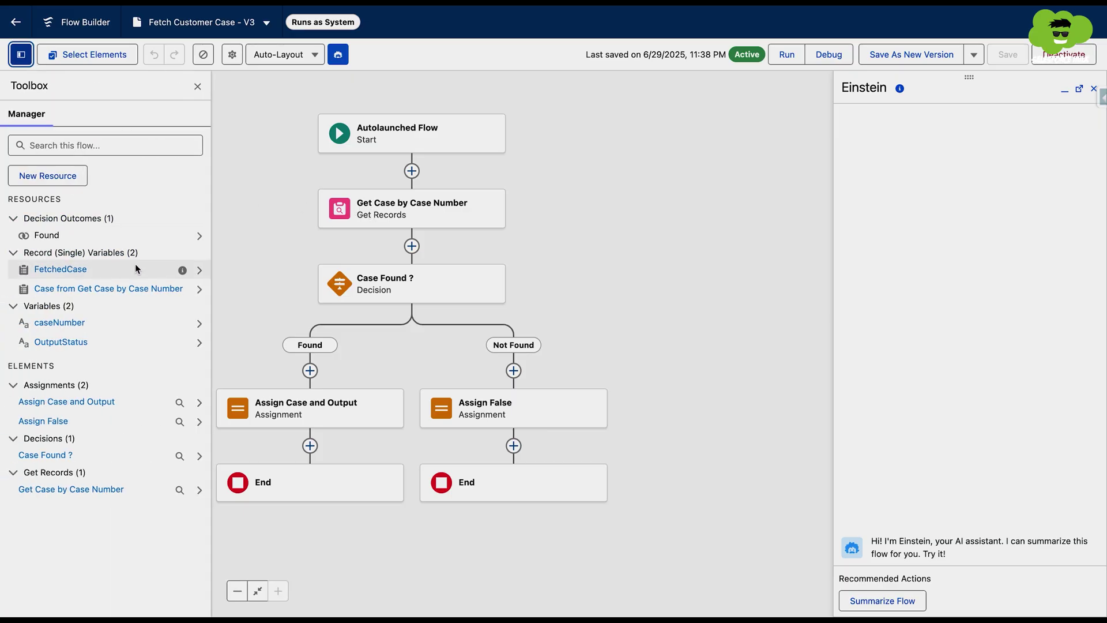
left_click(199, 324)
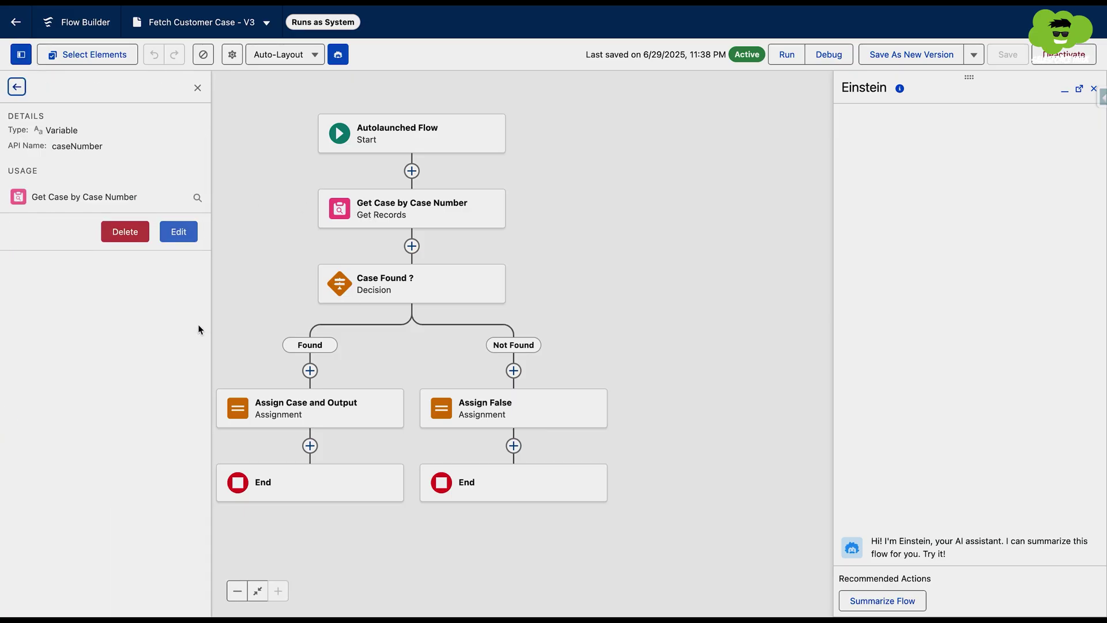
left_click(18, 87)
left_click_drag(588, 301, 630, 283)
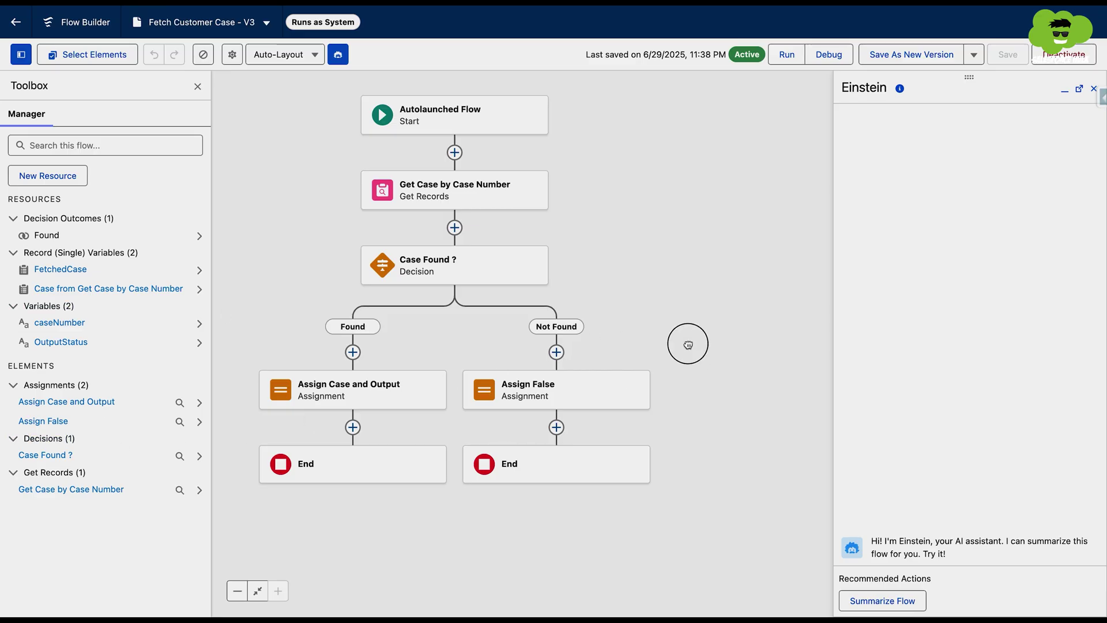
left_click_drag(688, 344, 697, 406)
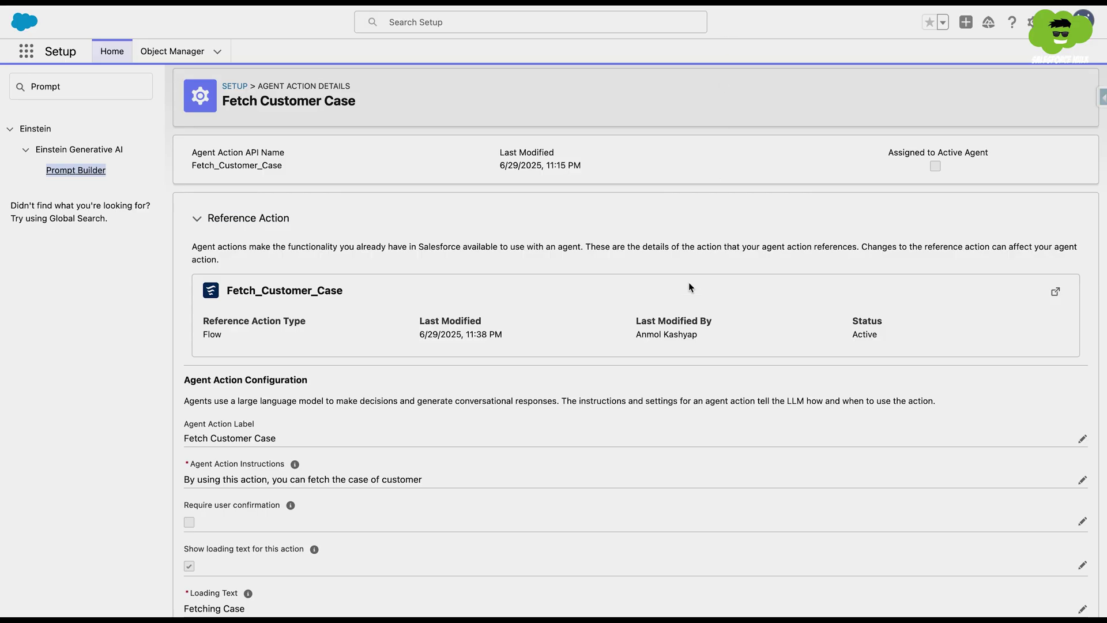
scroll(688, 287, "down", 2)
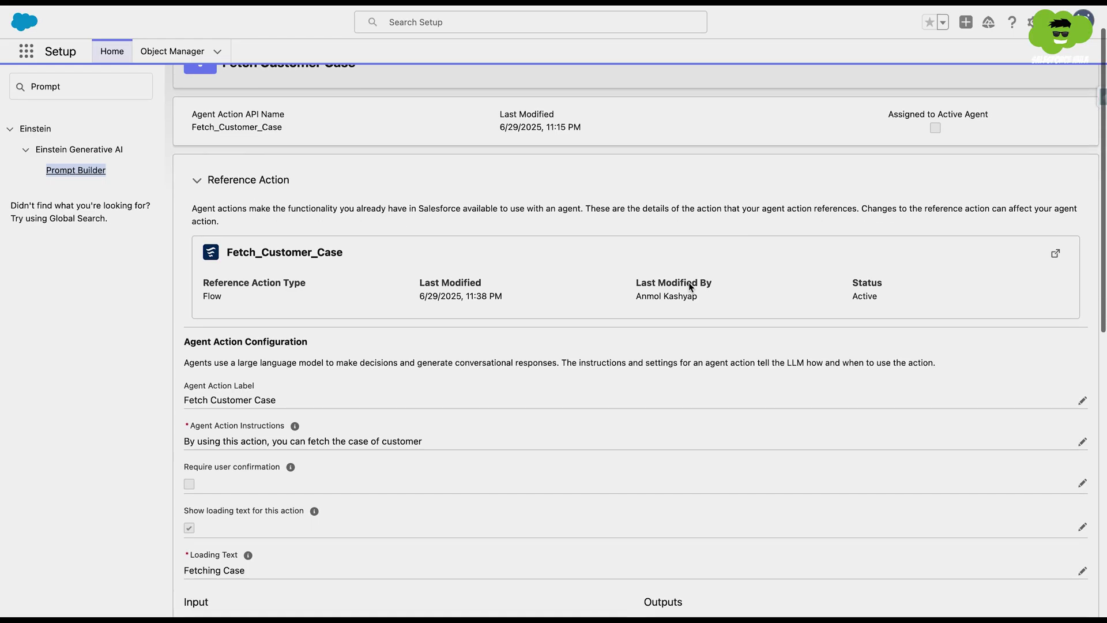
scroll(600, 358, "down", 5)
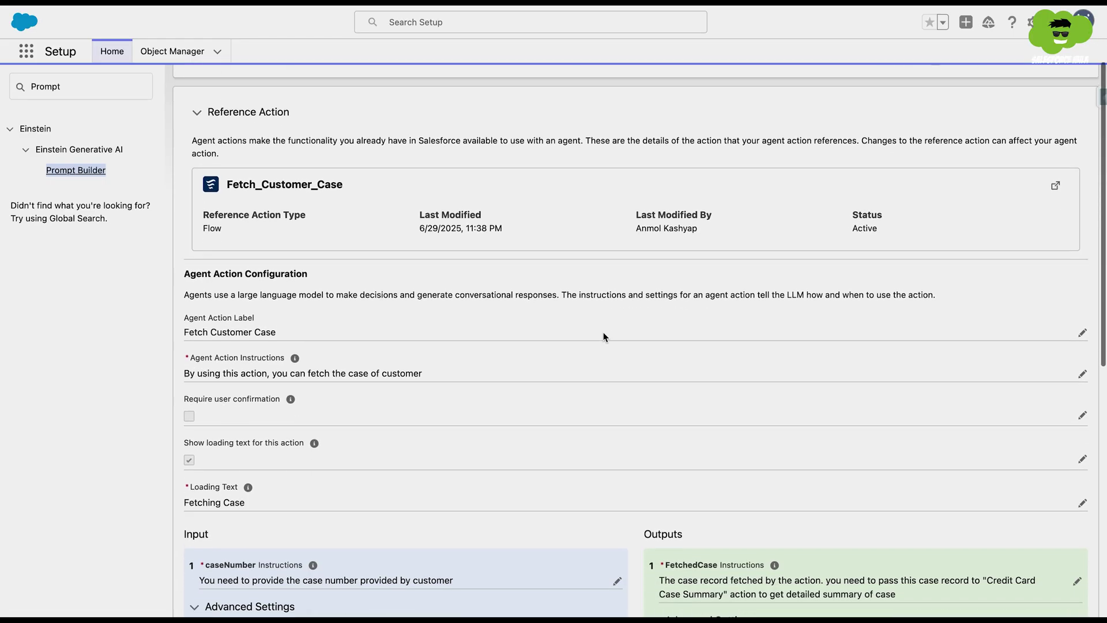
scroll(594, 425, "down", 6)
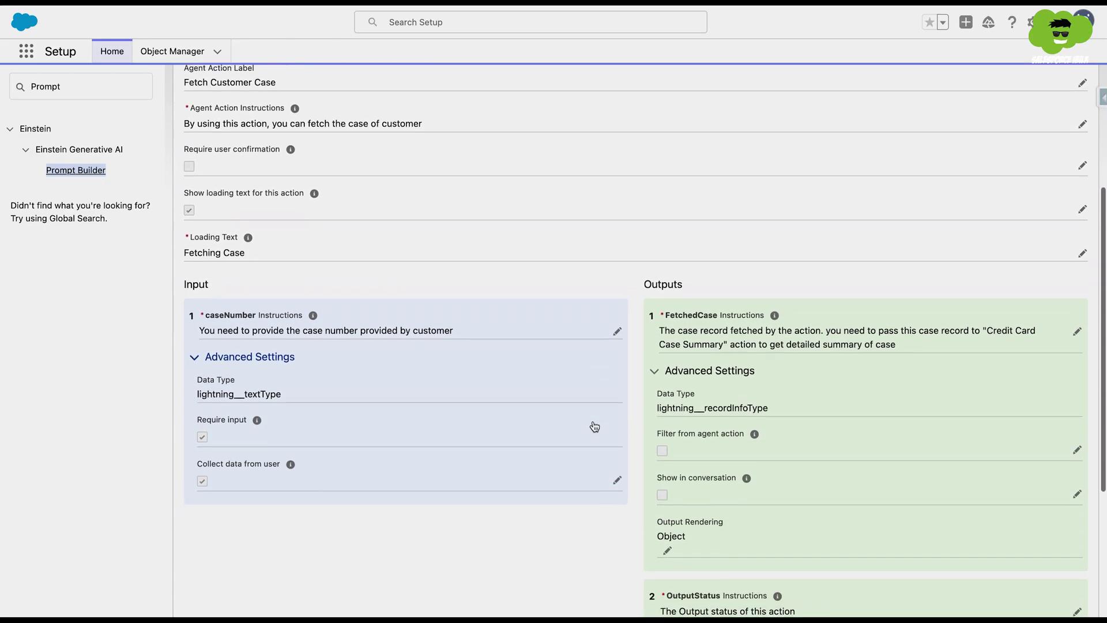
left_click(211, 301)
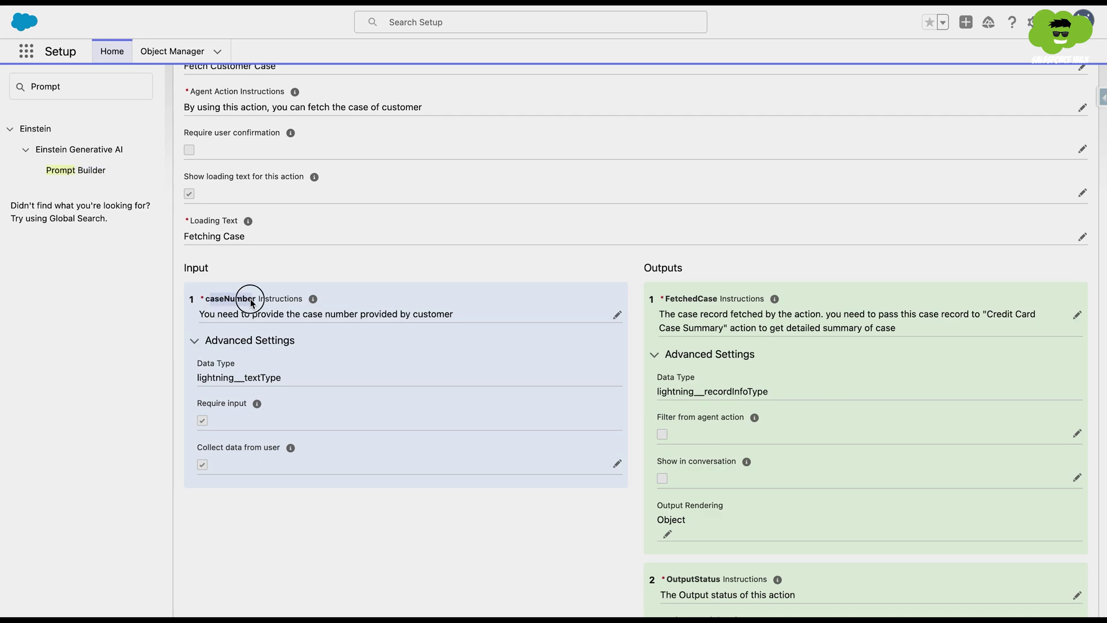
scroll(536, 416, "down", 3)
scroll(536, 411, "down", 1)
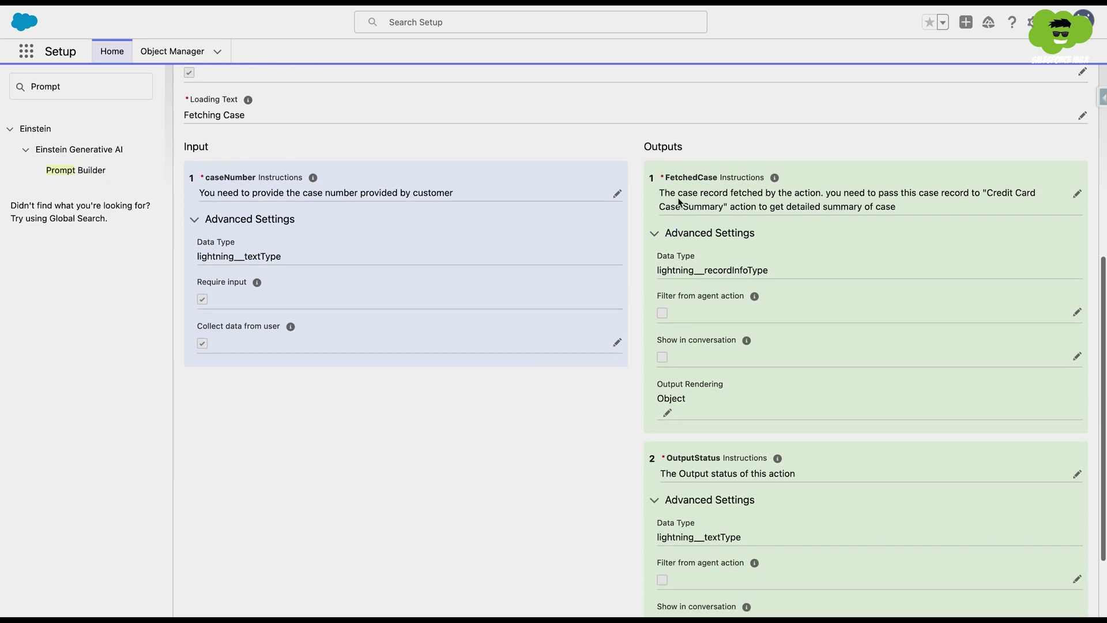
left_click(690, 180)
left_click_drag(692, 181, 717, 178)
scroll(770, 301, "down", 2)
scroll(771, 301, "down", 2)
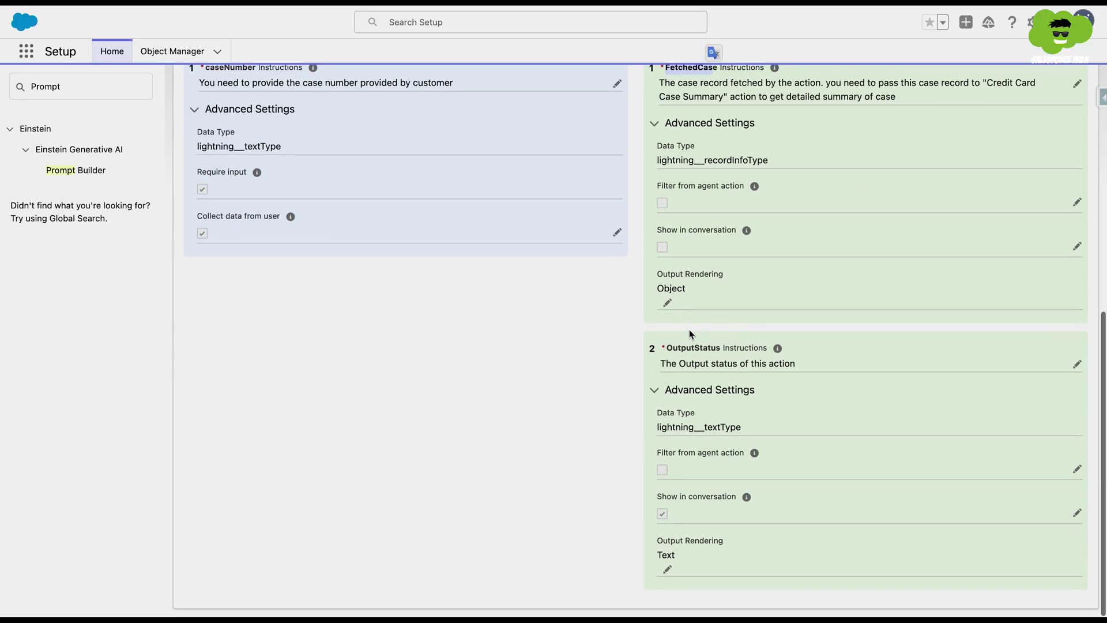
left_click_drag(671, 349, 724, 351)
left_click(724, 351)
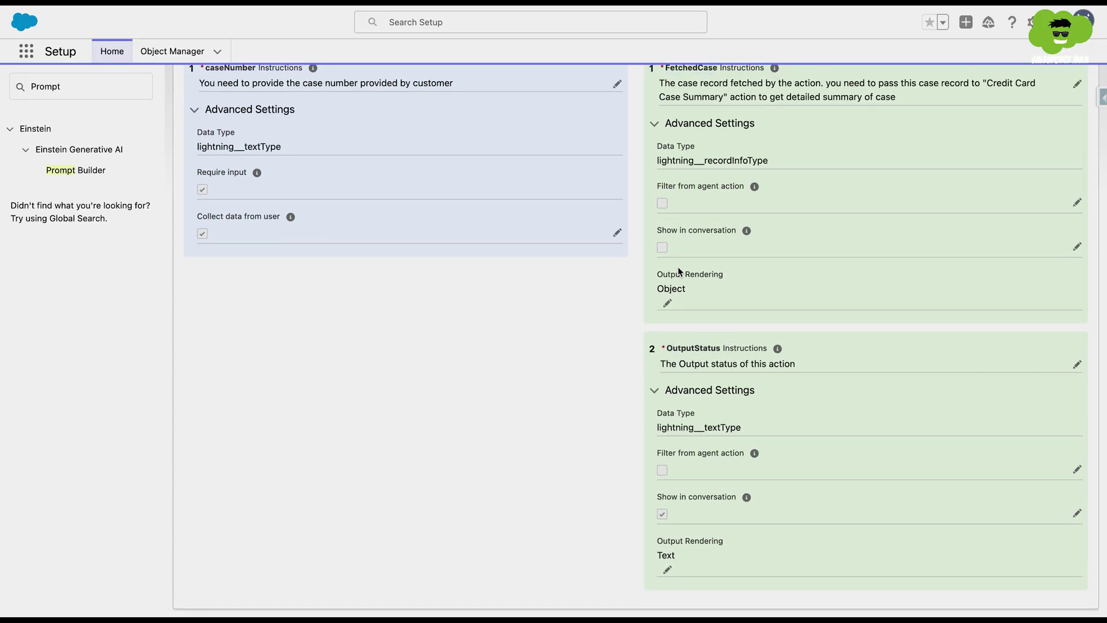
scroll(725, 369, "up", 15)
scroll(725, 396, "down", 8)
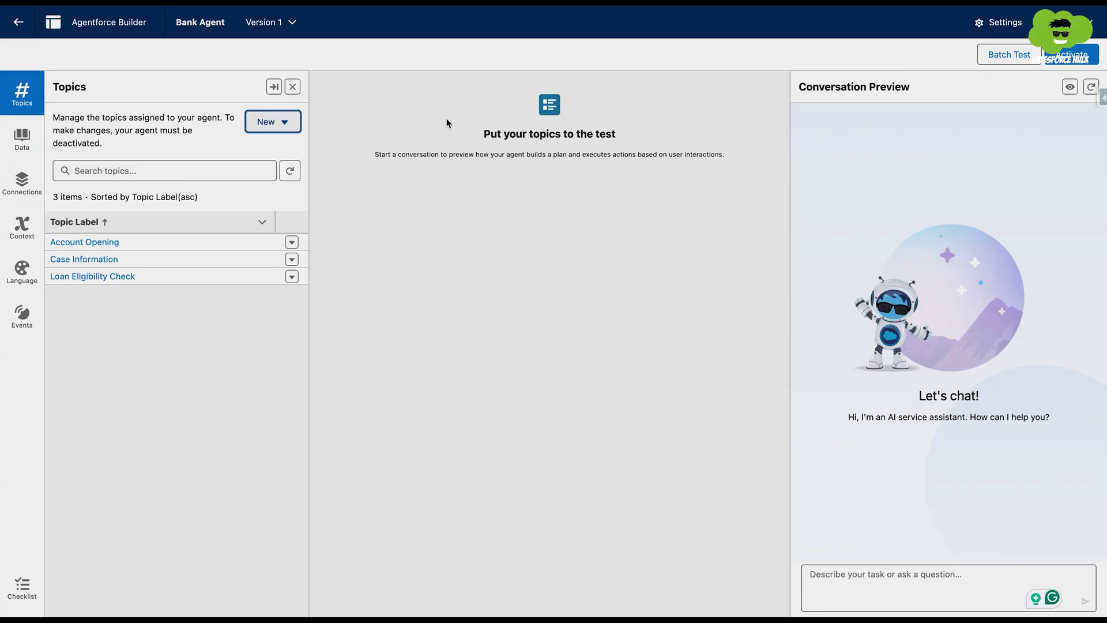
Search the action library for 'Fetch' and assign Fetch Customer Case to the Case Information topic
left_click(86, 259)
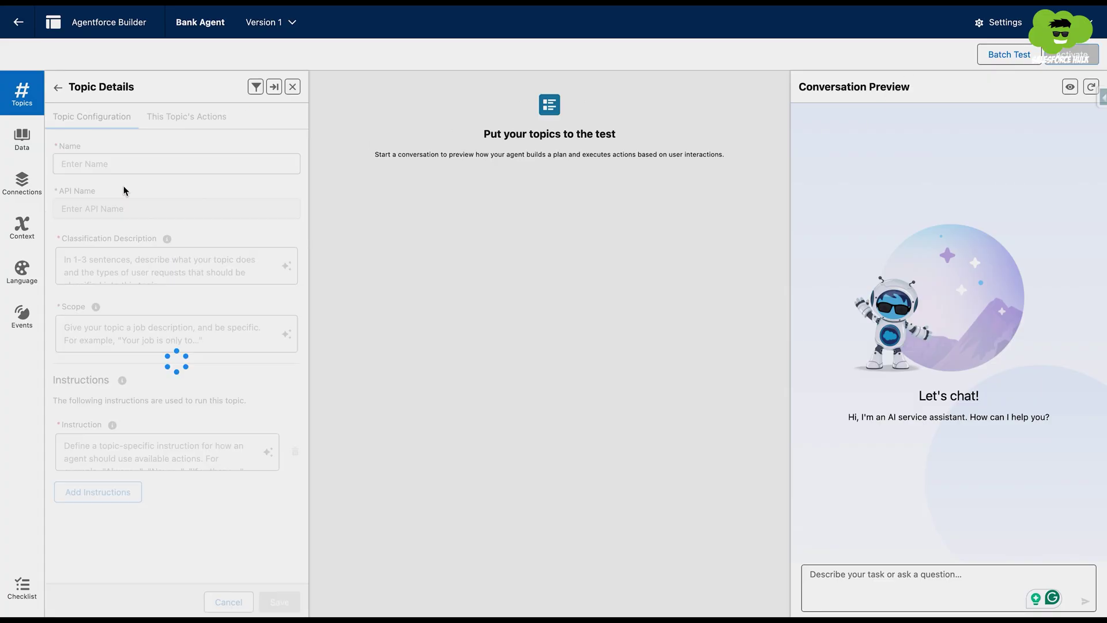
left_click(185, 117)
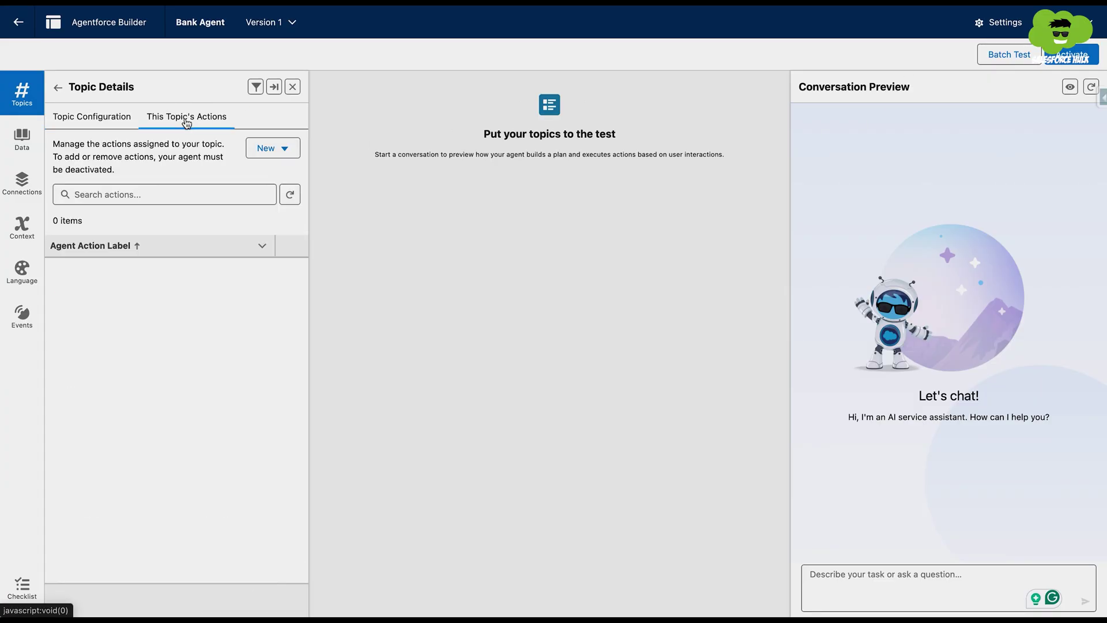
left_click(276, 154)
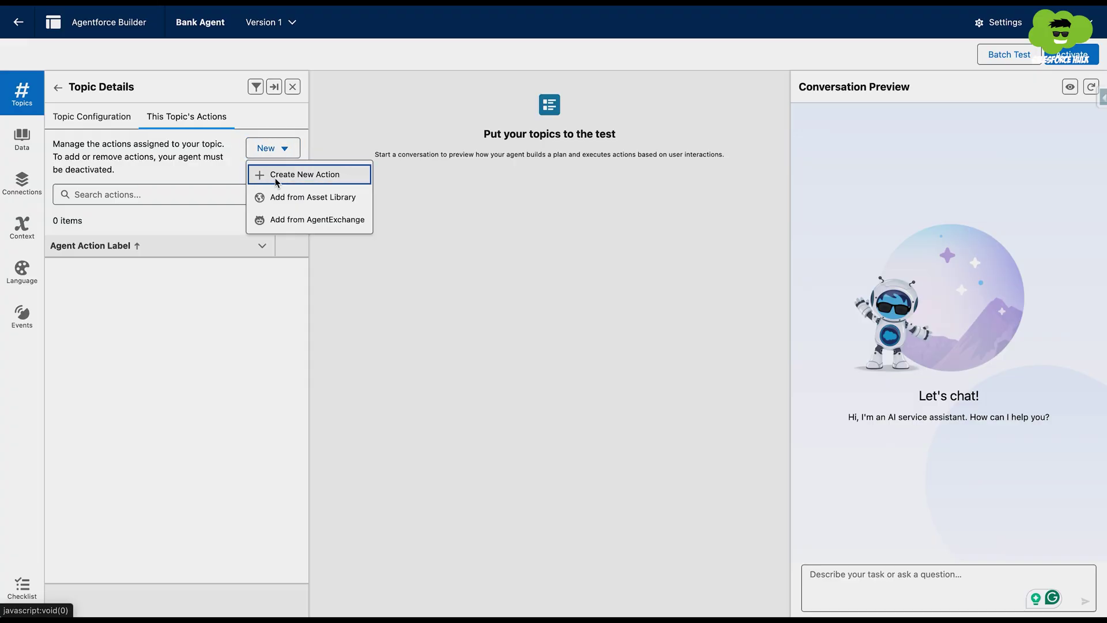
left_click(280, 197)
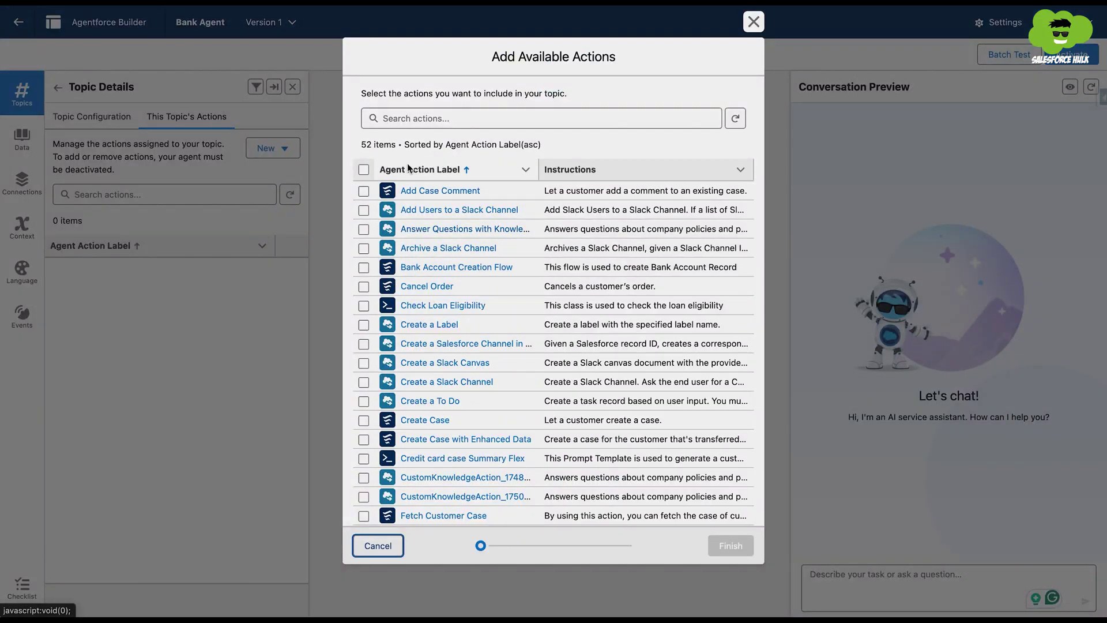
left_click(405, 120)
type("Fetch")
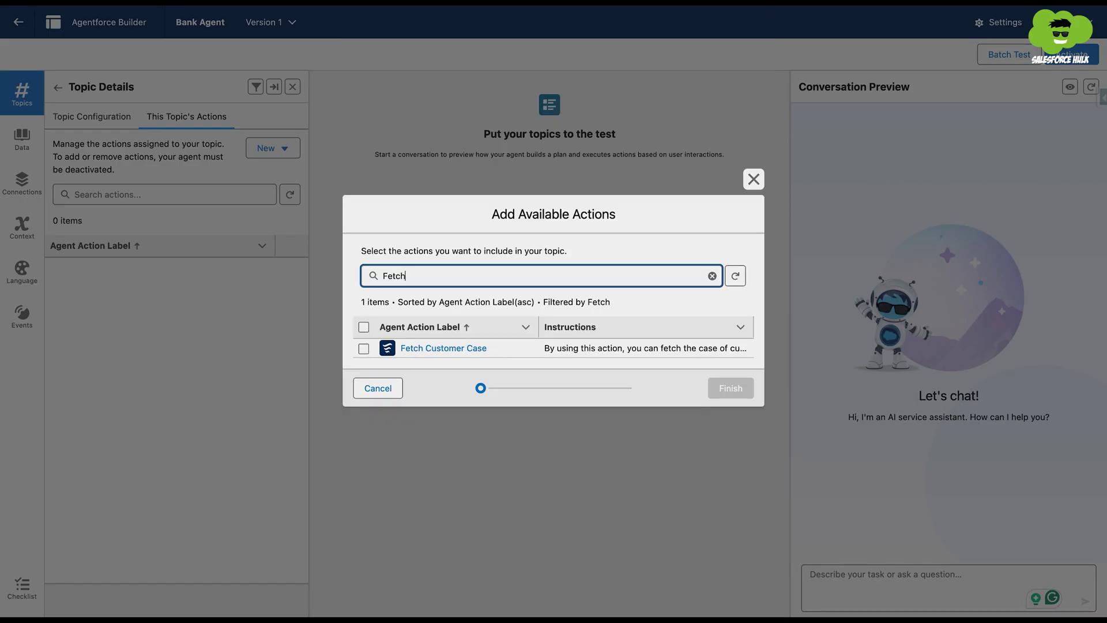
left_click(364, 348)
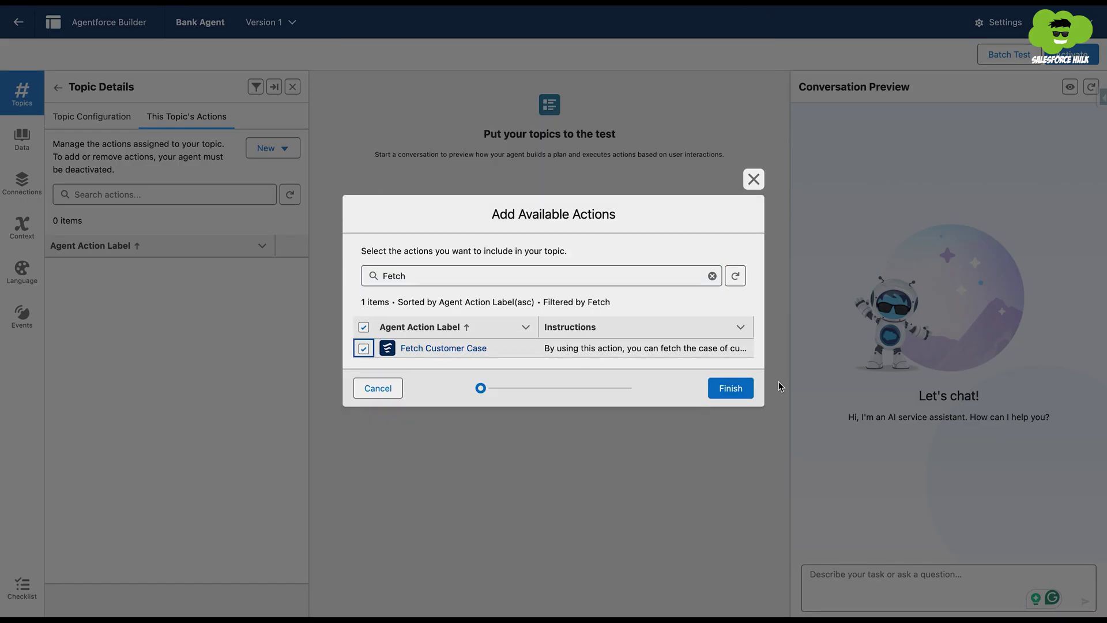
left_click(729, 396)
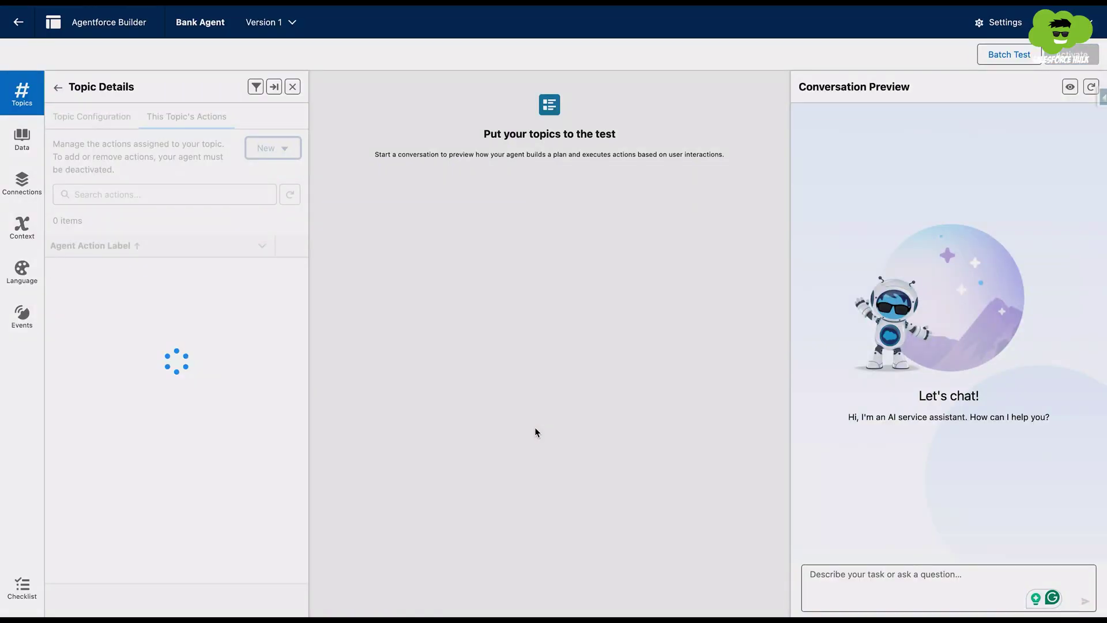
Review the topic's classification description, scope and case-number instructions in Topic Configuration
left_click(94, 115)
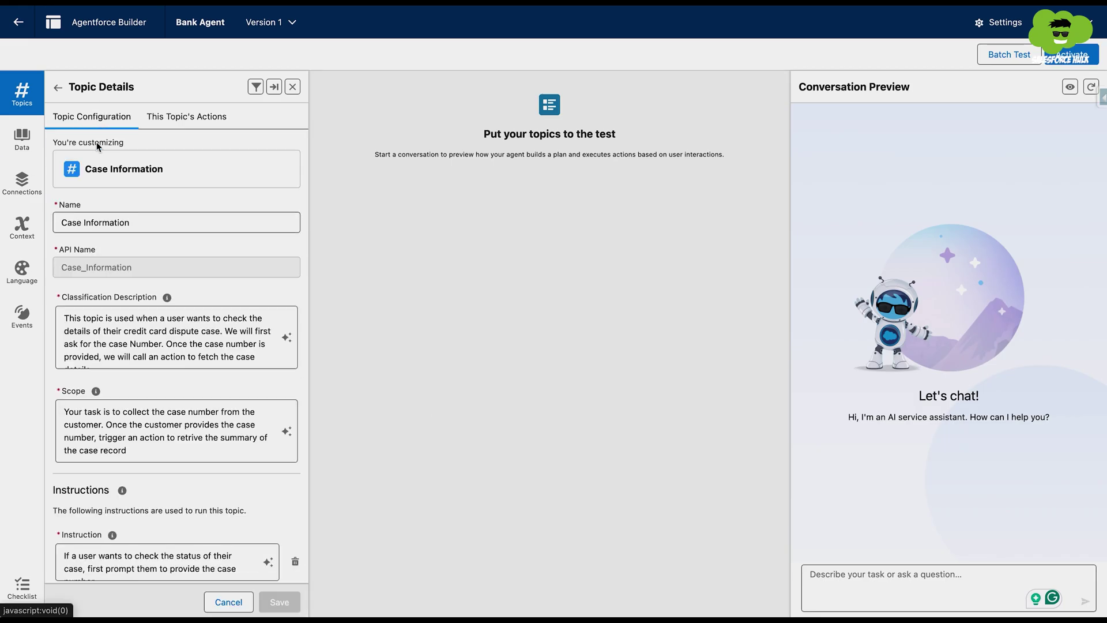
scroll(181, 368, "down", 2)
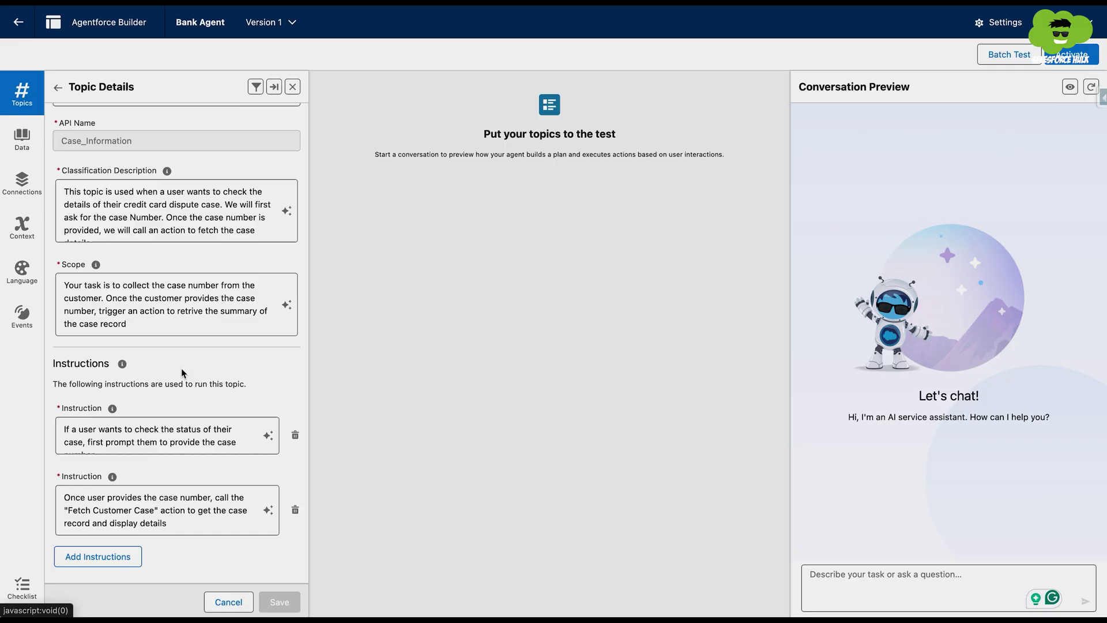
scroll(181, 368, "up", 2)
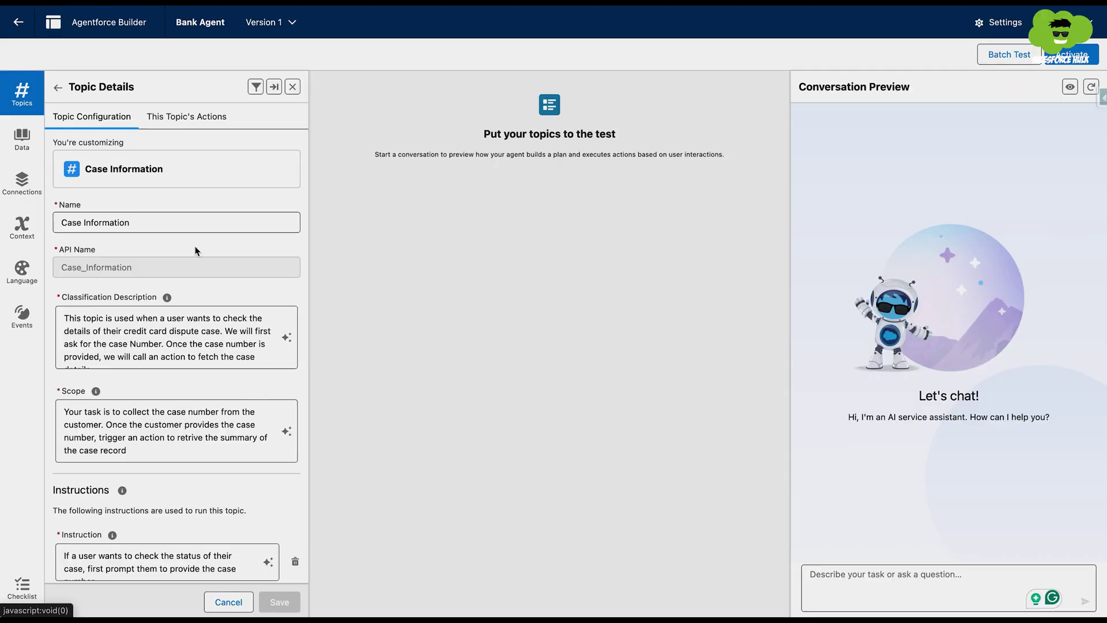
Create a new prompt-template agent action based on the Credit Card Case Summary template
left_click(186, 121)
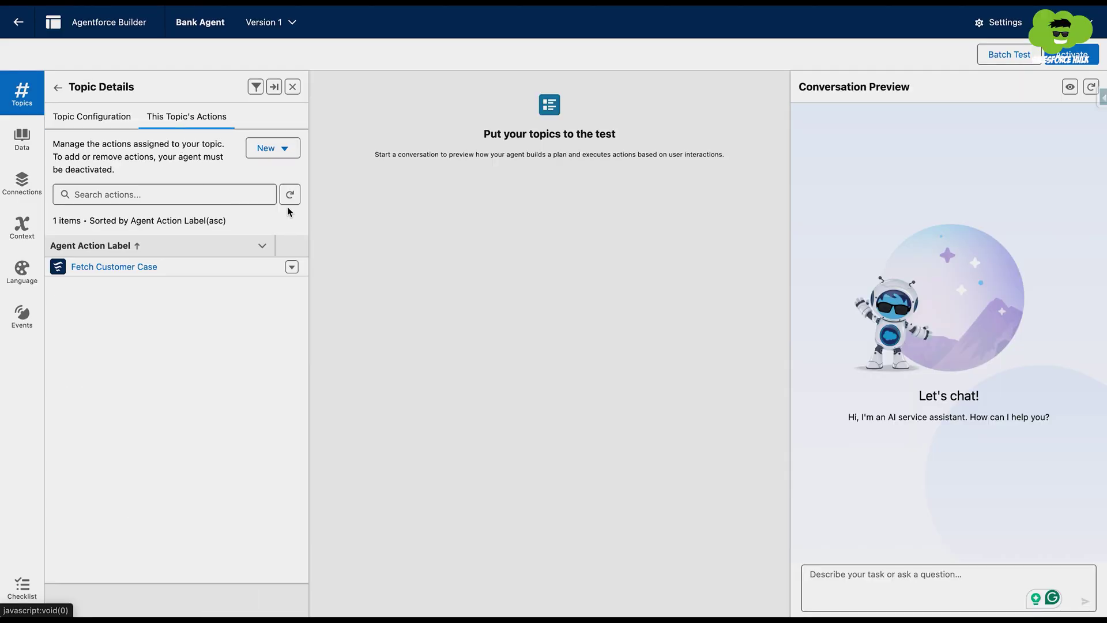
left_click(280, 149)
left_click(285, 172)
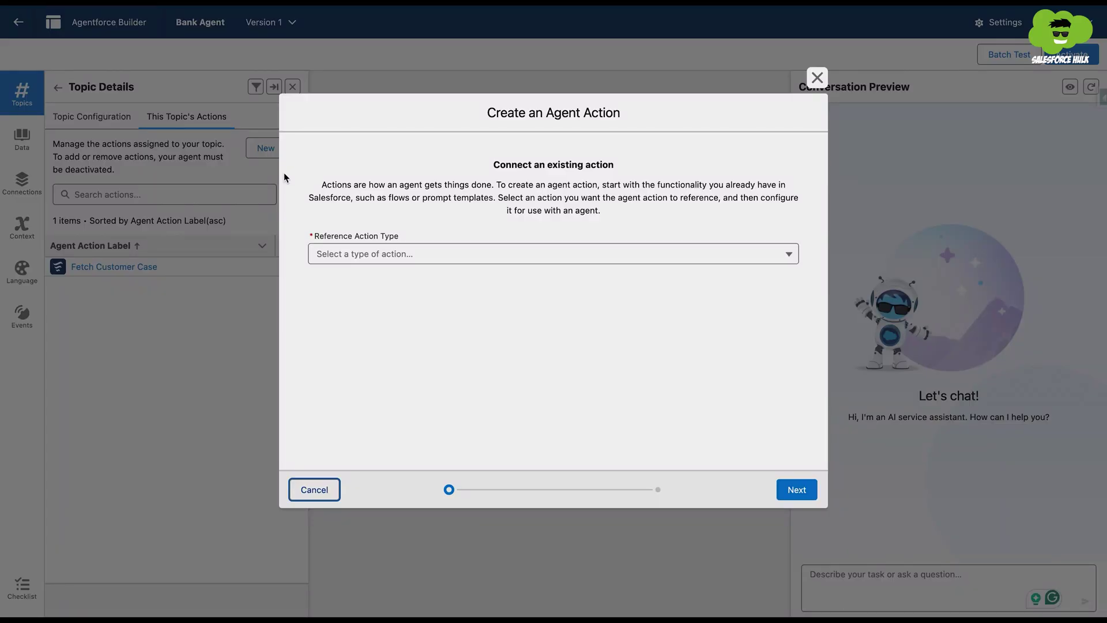
left_click(346, 253)
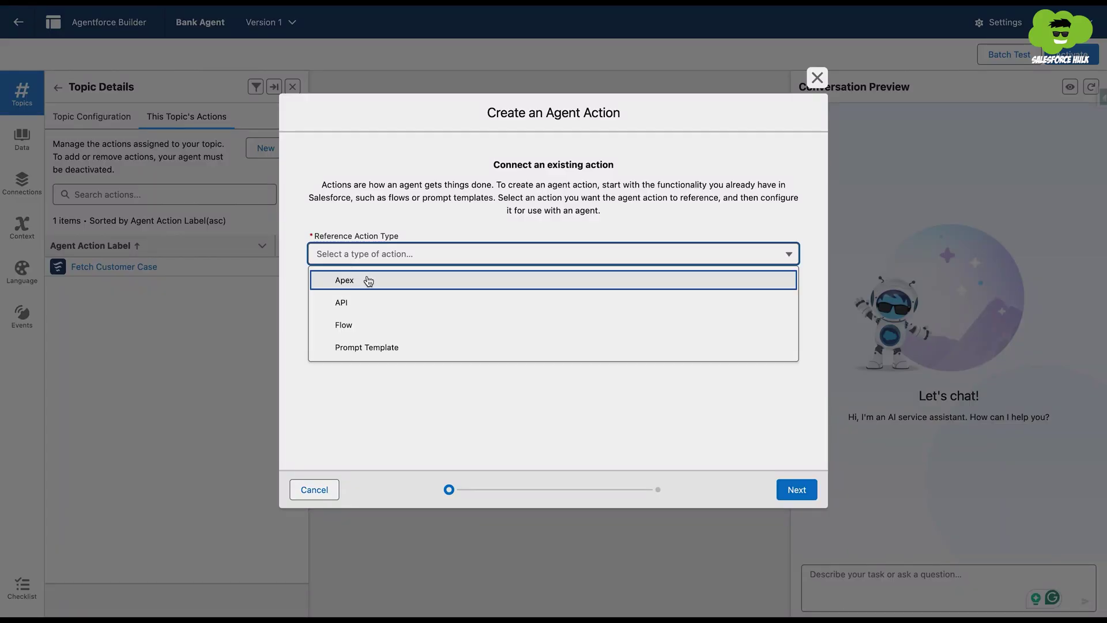
left_click(350, 347)
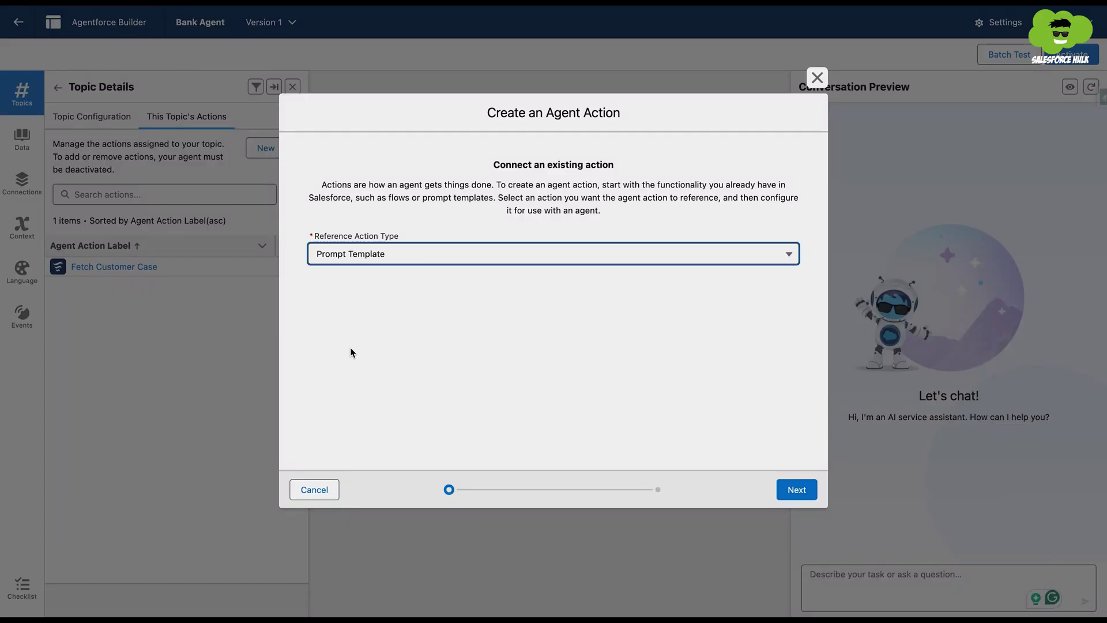
left_click(346, 299)
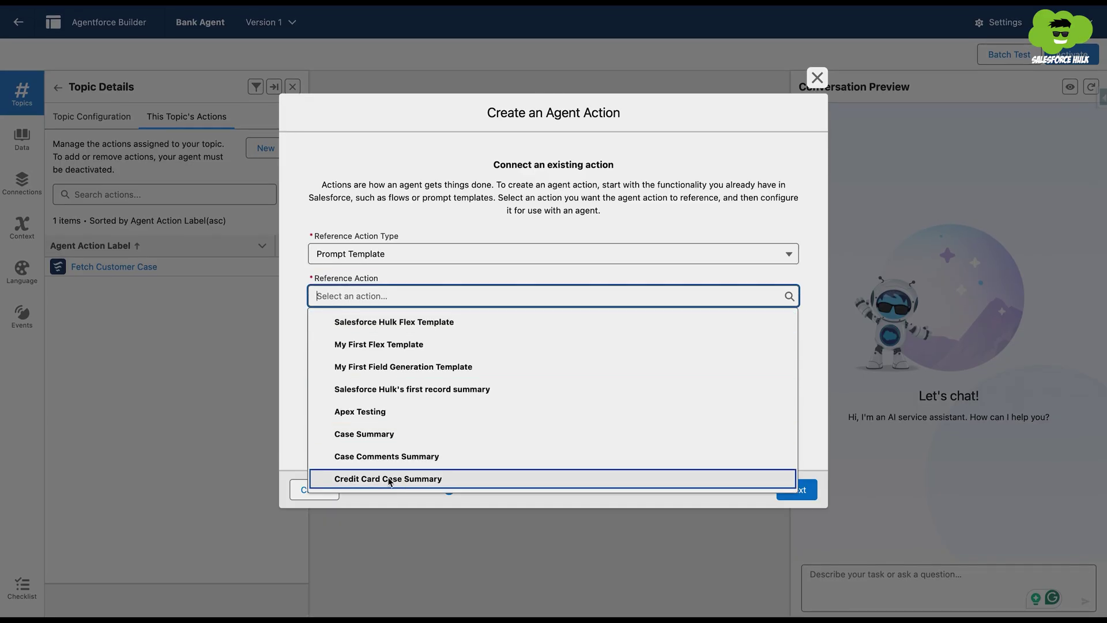
left_click(395, 483)
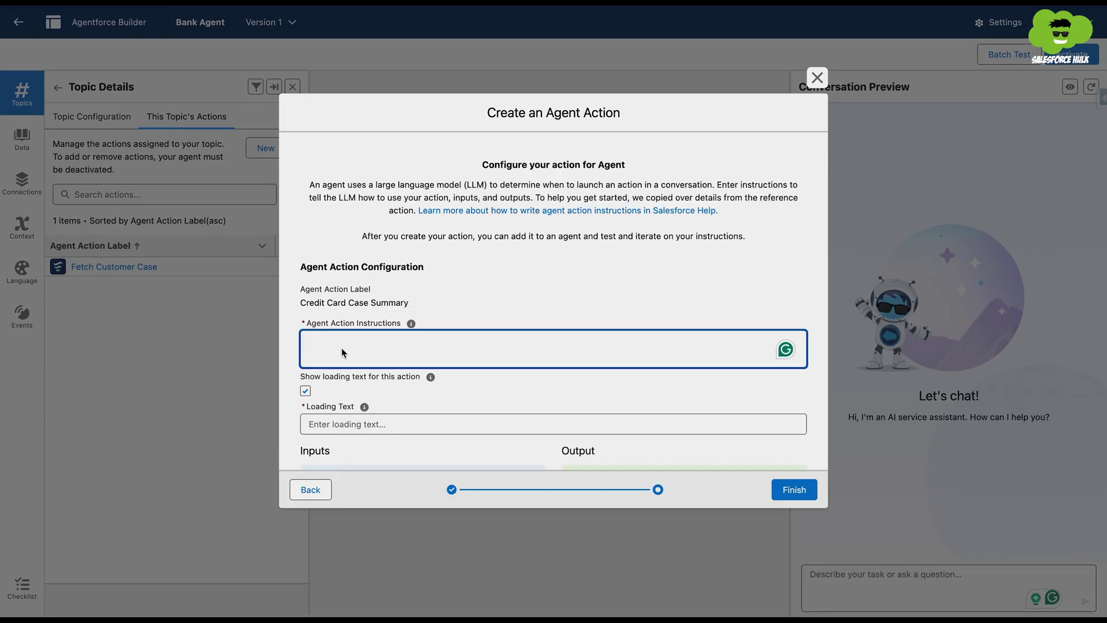
Enter agent instructions: 'This Prompt Template is used to generate a custom case summary'
type("This Prompt Tenpl")
key("BackSpace")
type("mplate is used to create")
key("BackSpace")
key("BackSpace")
key("BackSpace")
key("BackSpace")
key("BackSpace")
key("BackSpace")
type("generate")
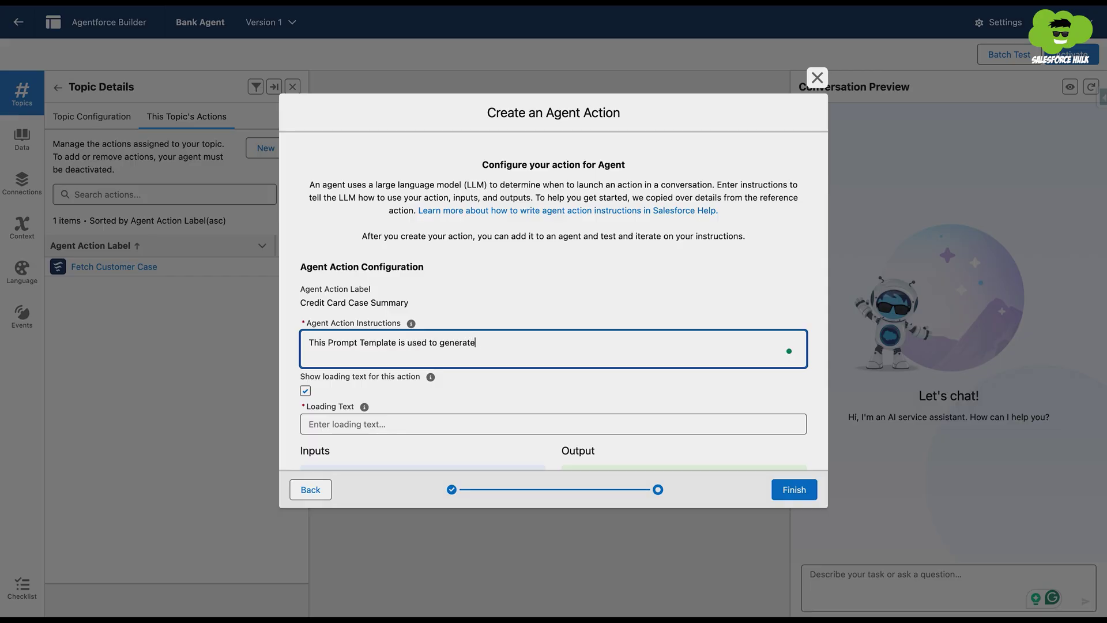
type(" a custom case summary")
Set the action's loading text to 'Generating Summary'
scroll(356, 324, "down", 3)
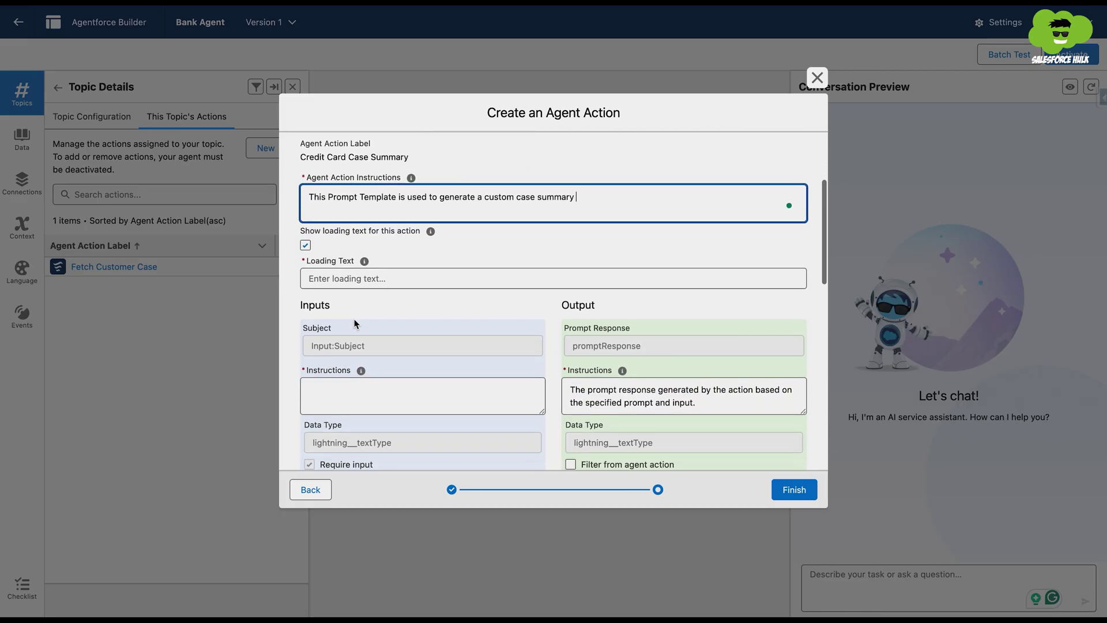
left_click(333, 279)
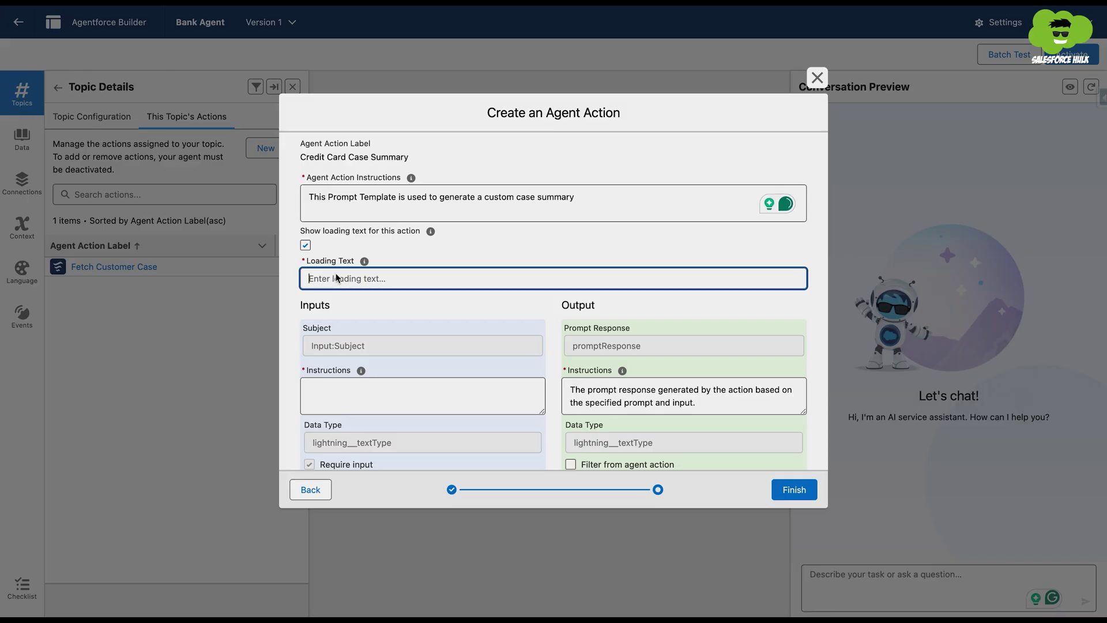
type("Generating Summary")
left_click(401, 300)
Give the Subject input the instruction 'You need to pass the fetched case Subject'
scroll(400, 295, "down", 3)
left_click(345, 257)
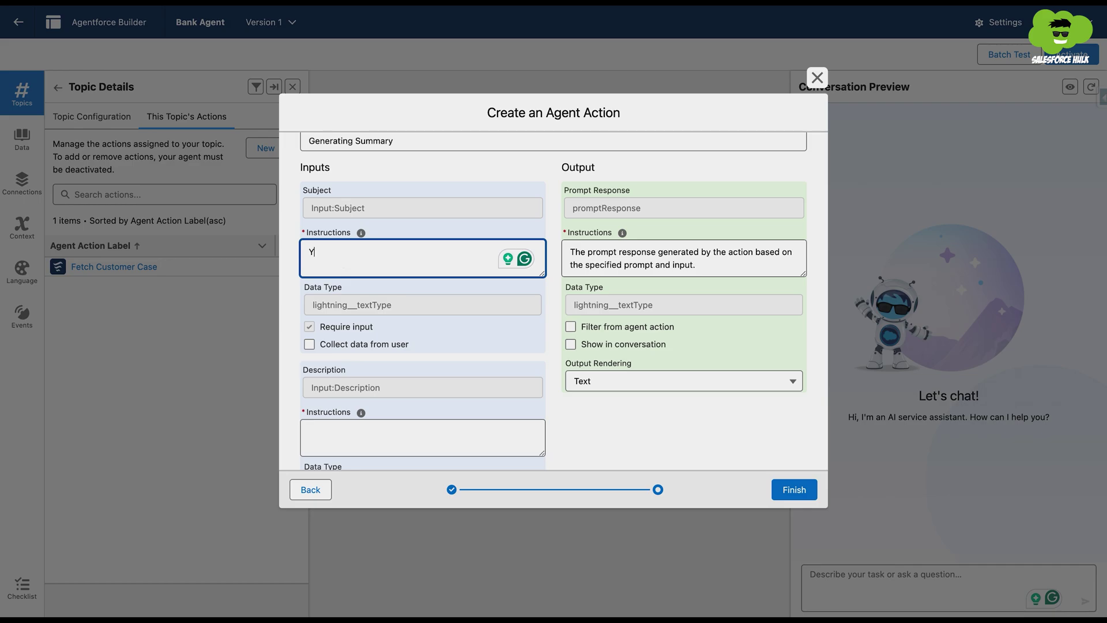
type("You need to pass the fetched ")
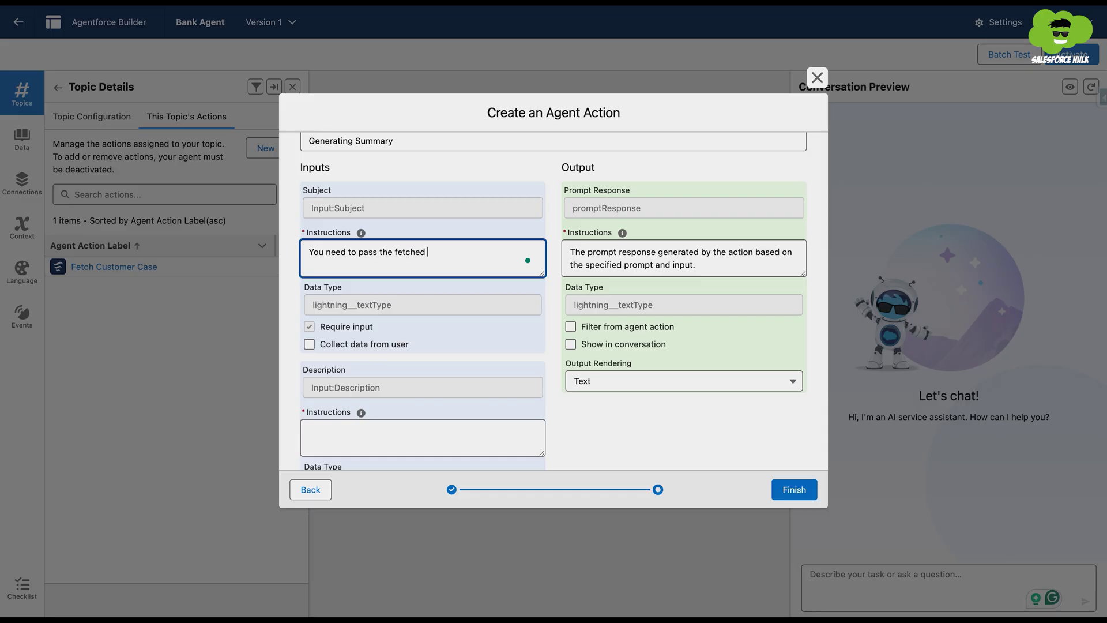
type("case Subject")
scroll(448, 270, "up", 2)
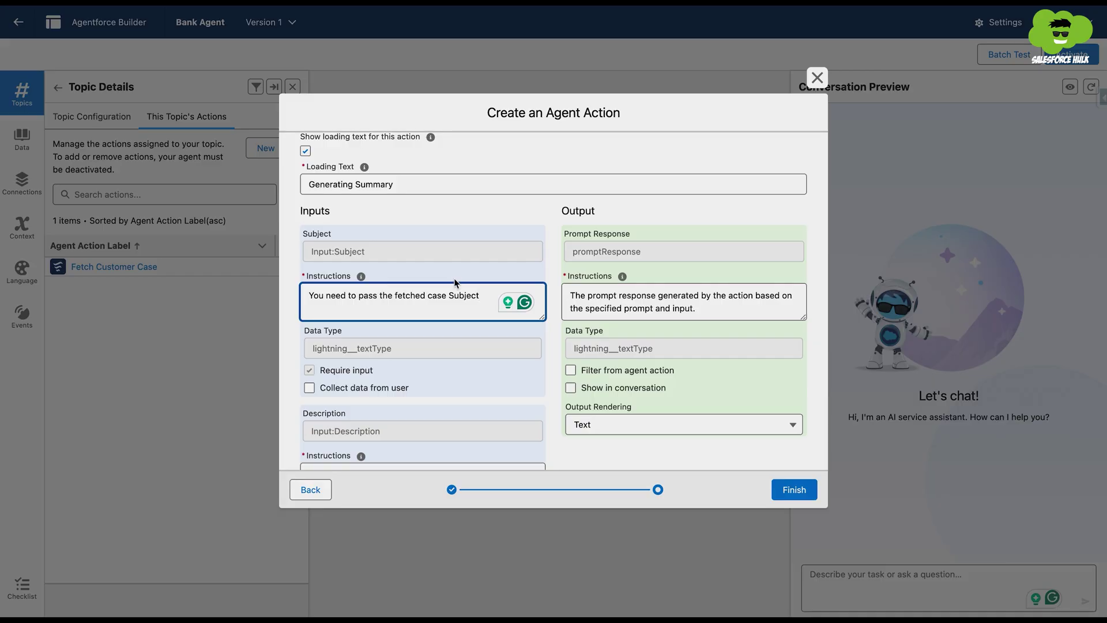
scroll(485, 387, "down", 2)
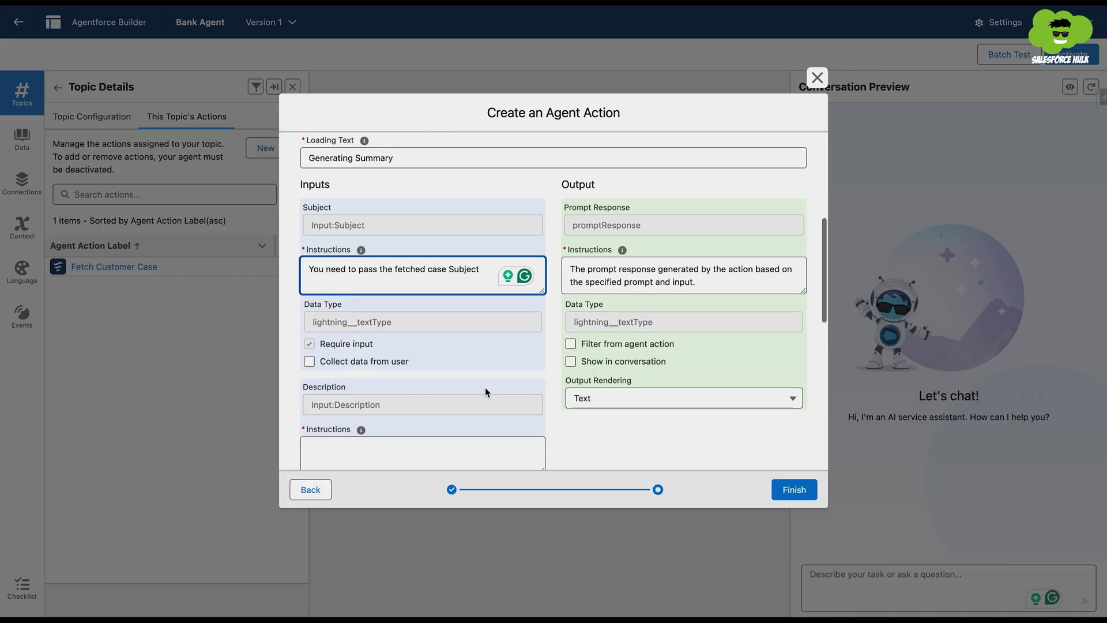
scroll(484, 390, "up", 3)
scroll(479, 380, "down", 2)
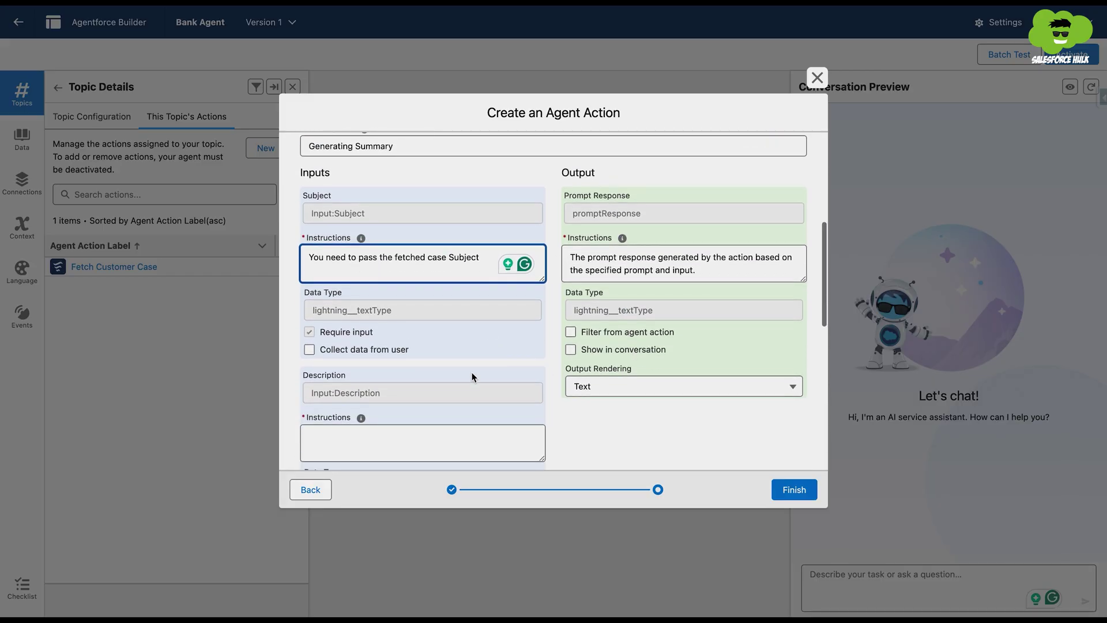
scroll(475, 427, "down", 3)
Copy the Subject instruction into the Description input, changing Subject to Description
left_click(372, 355)
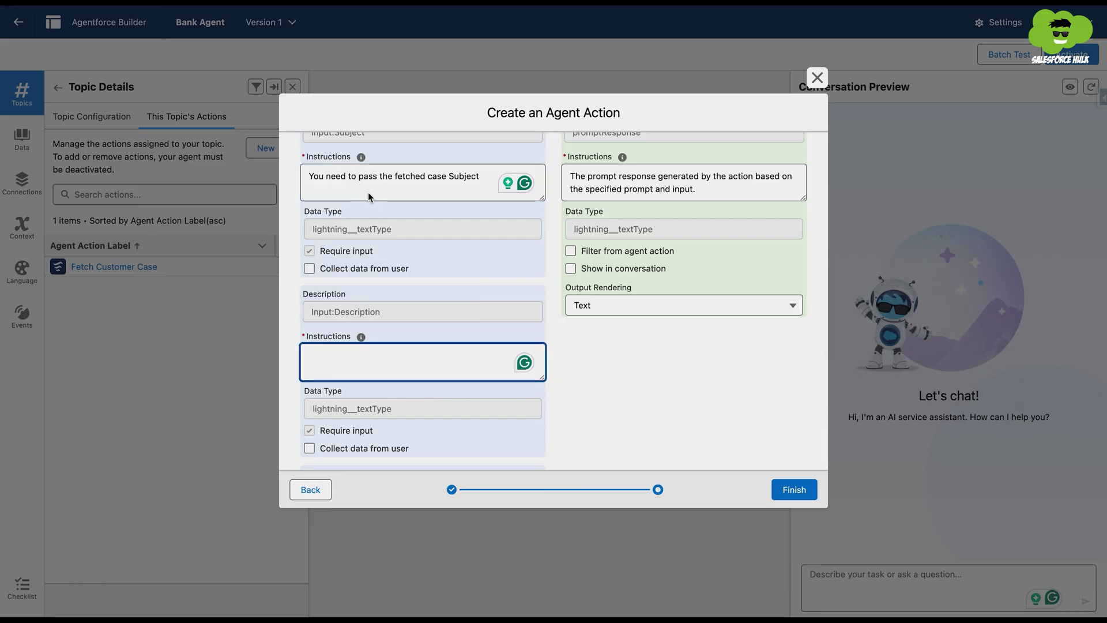
left_click(369, 180)
triple_click(368, 179)
key("ctrl+c")
left_click(348, 354)
key("ctrl+v")
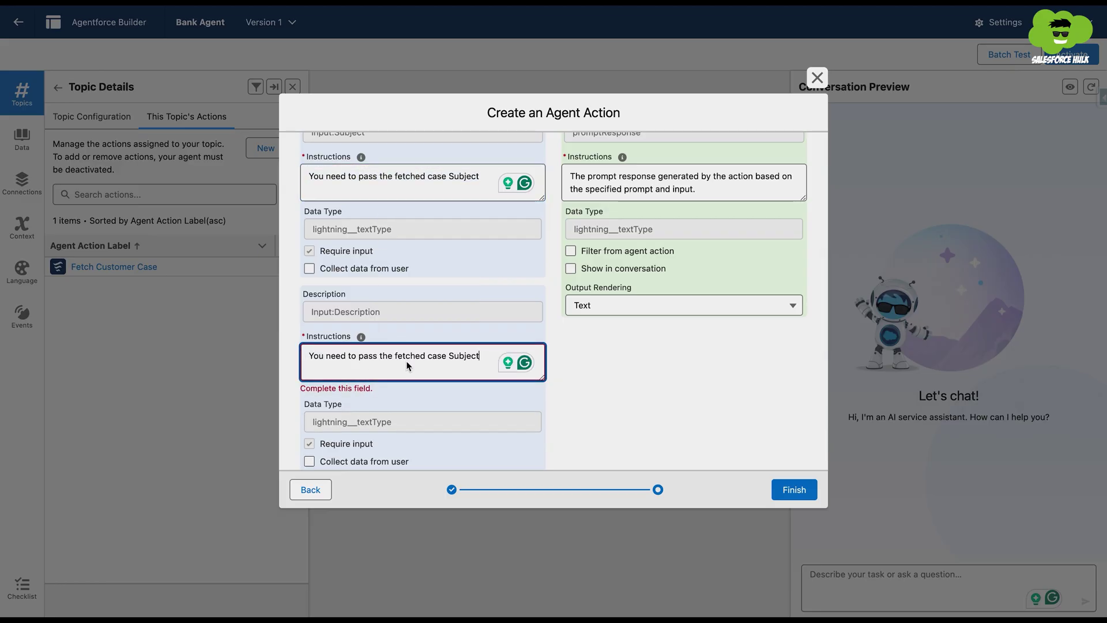
double_click(460, 357)
key("BackSpace")
type("Description")
Paste the same instruction into the Status input, changing Subject to Status
scroll(472, 388, "down", 2)
scroll(447, 340, "down", 2)
left_click(424, 346)
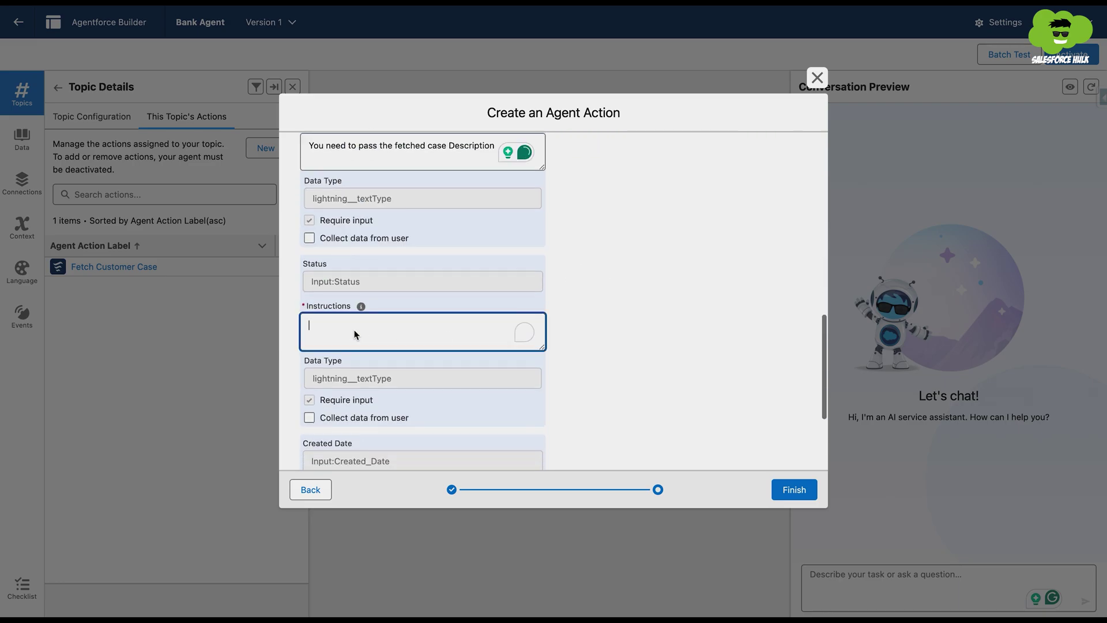
key("ctrl+v")
double_click(461, 325)
key("BackSpace")
type("Status")
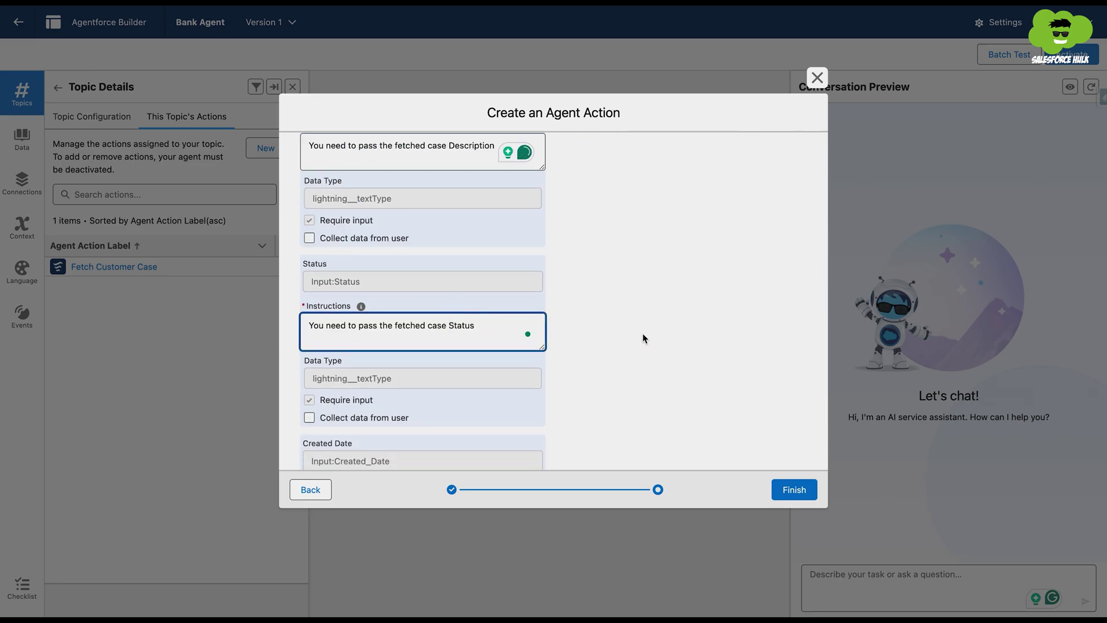
Instruct the Created Date input to pass the date as text, e.g. '12 June 2025'
scroll(643, 334, "down", 2)
left_click(392, 400)
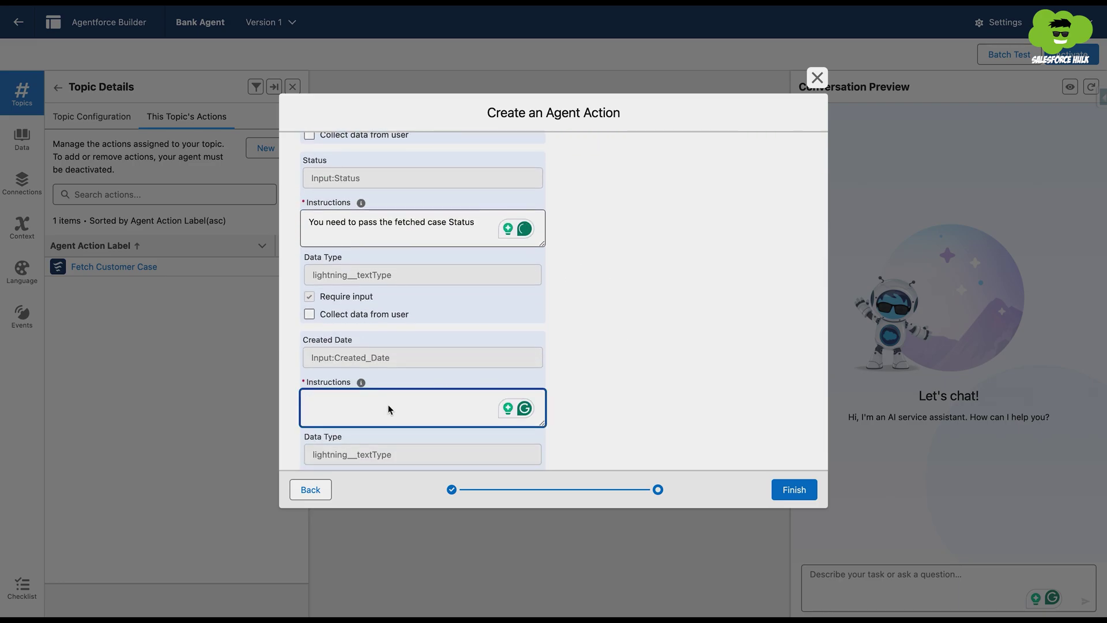
type("You need to")
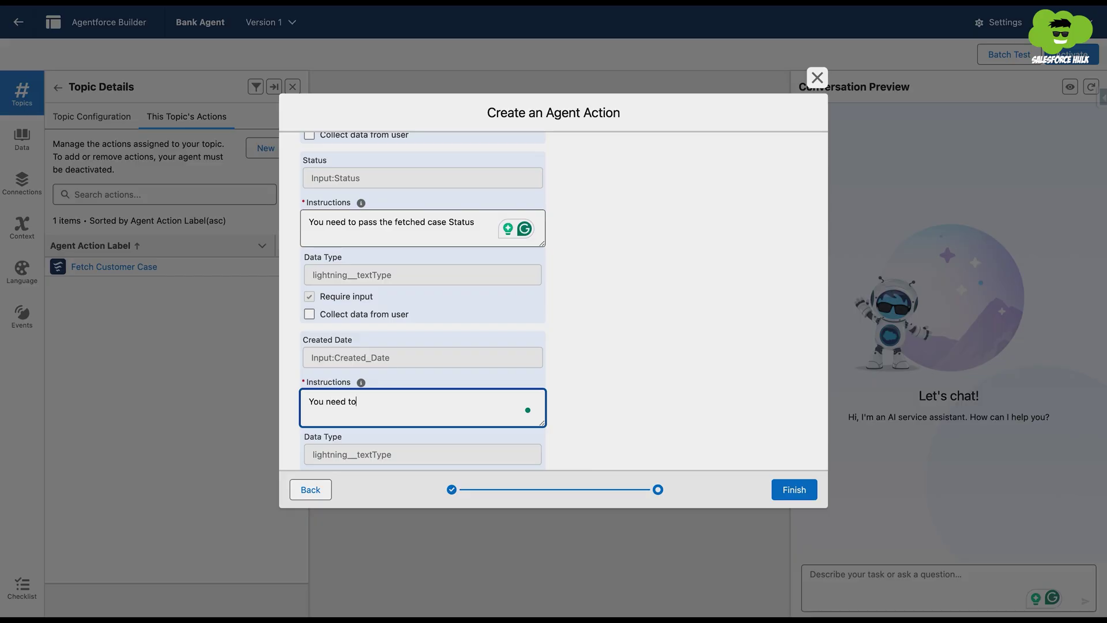
type(" pass the fetched case Created Date in form of text (Example : 1)")
key("Left")
type("Example : 1")
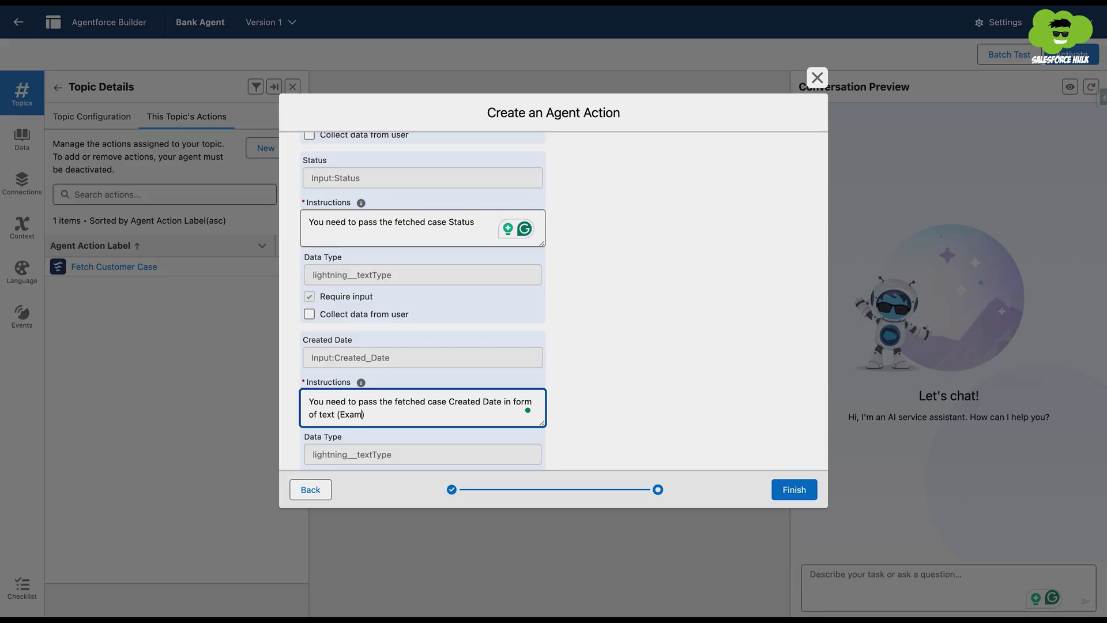
type("2 June 2025")
scroll(586, 386, "down", 1)
left_click(586, 385)
scroll(586, 386, "up", 6)
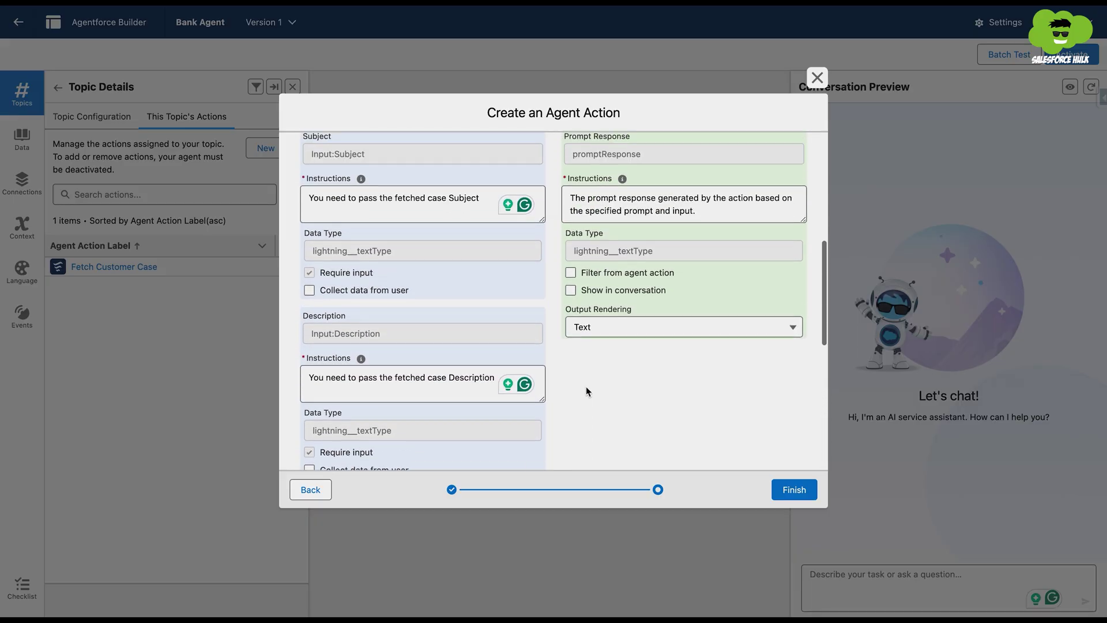
scroll(586, 388, "up", 2)
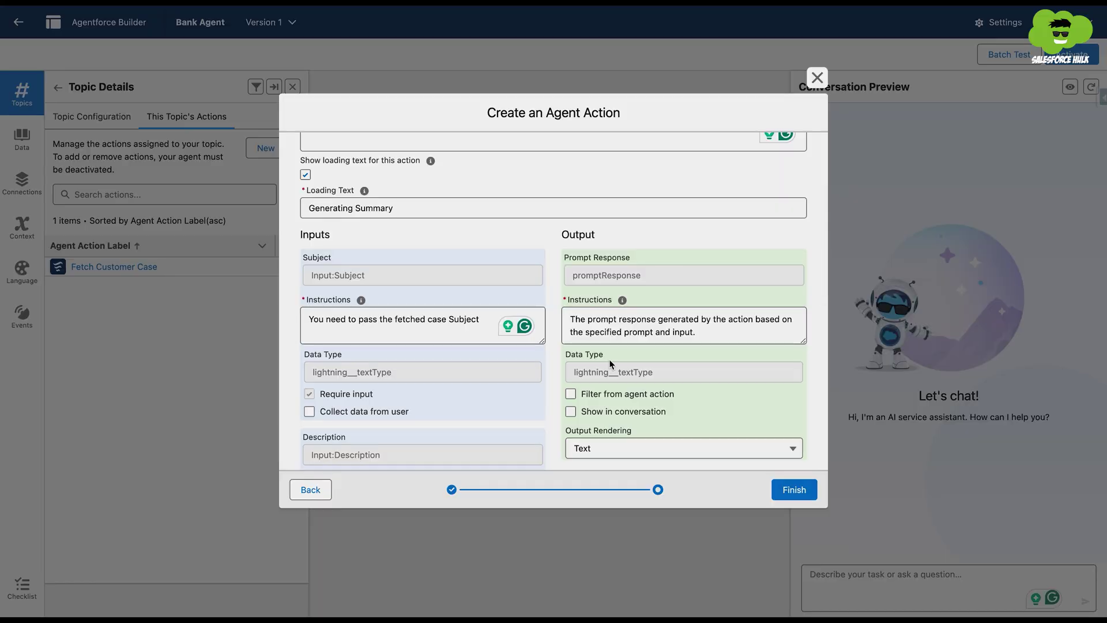
Replace the output instructions with 'The case summary generated by this action'
left_click(659, 319)
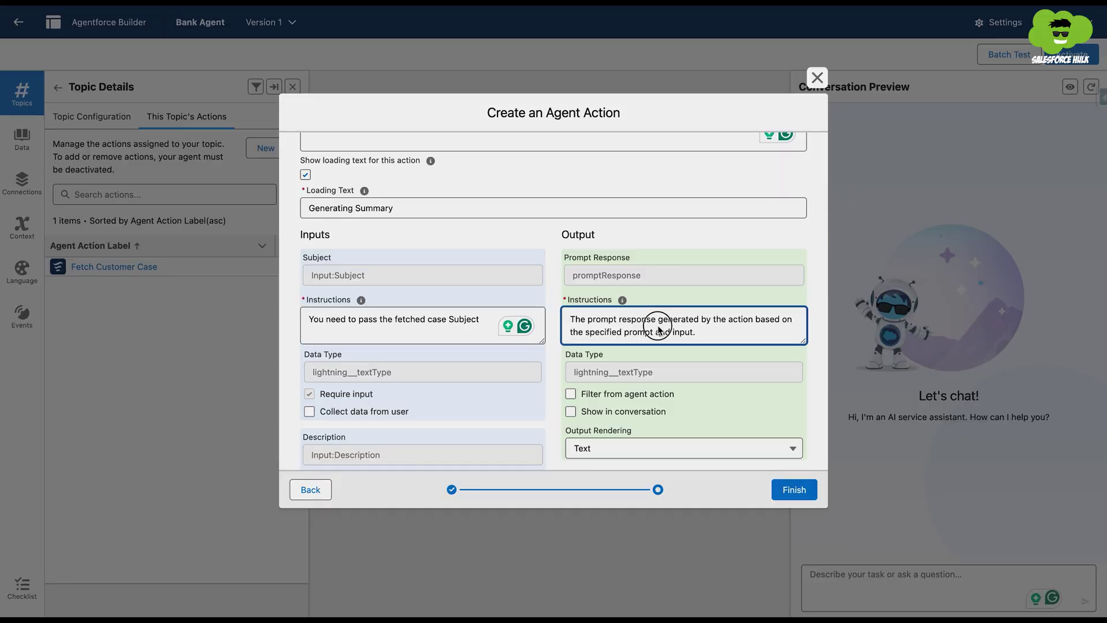
key("ctrl+a")
key("BackSpace")
type("The")
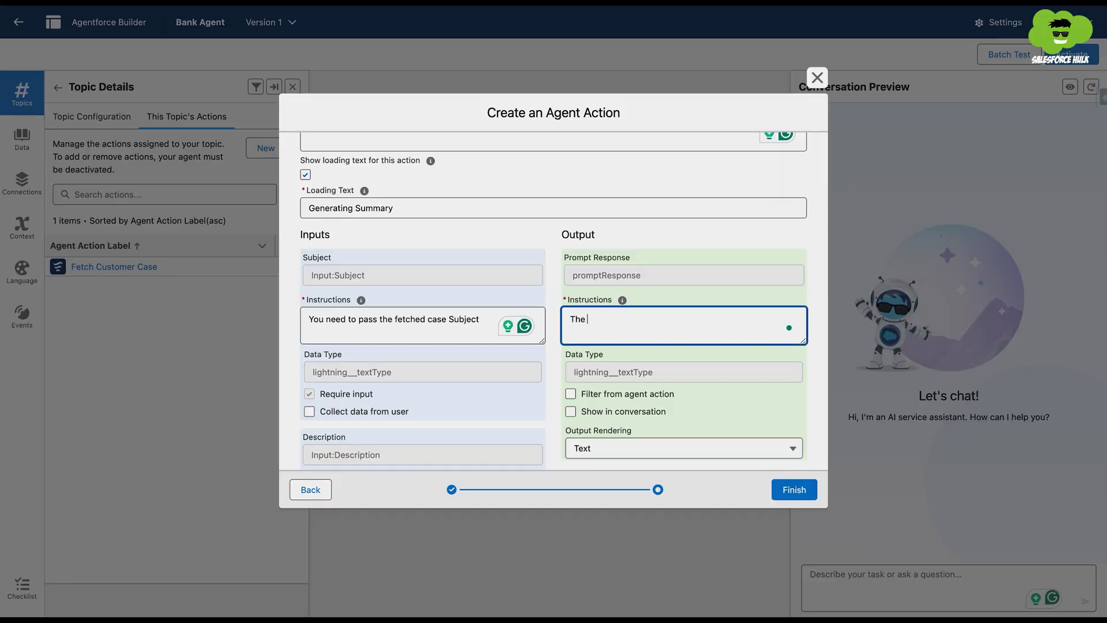
type(" case summary generated by t")
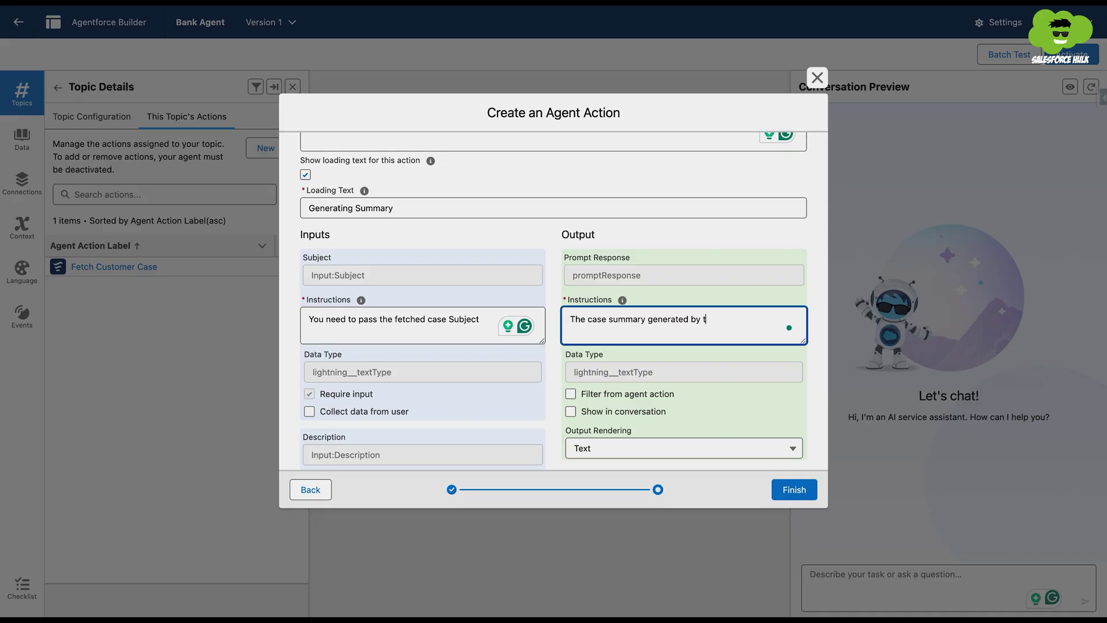
type("his action")
Turn on Show in conversation for the summary output
scroll(684, 369, "down", 2)
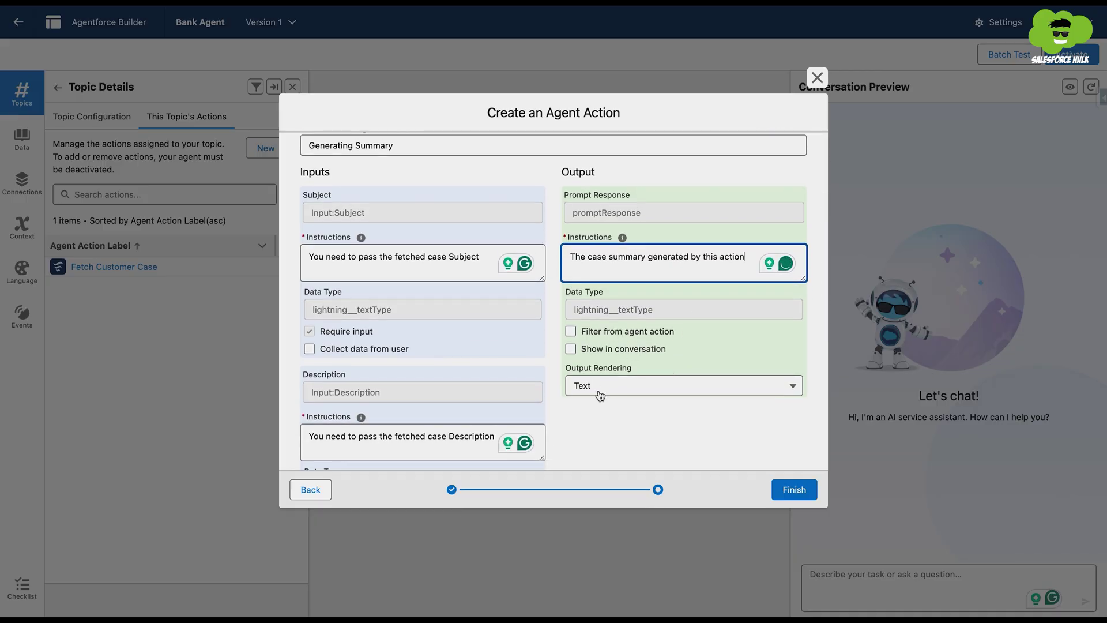
left_click(600, 414)
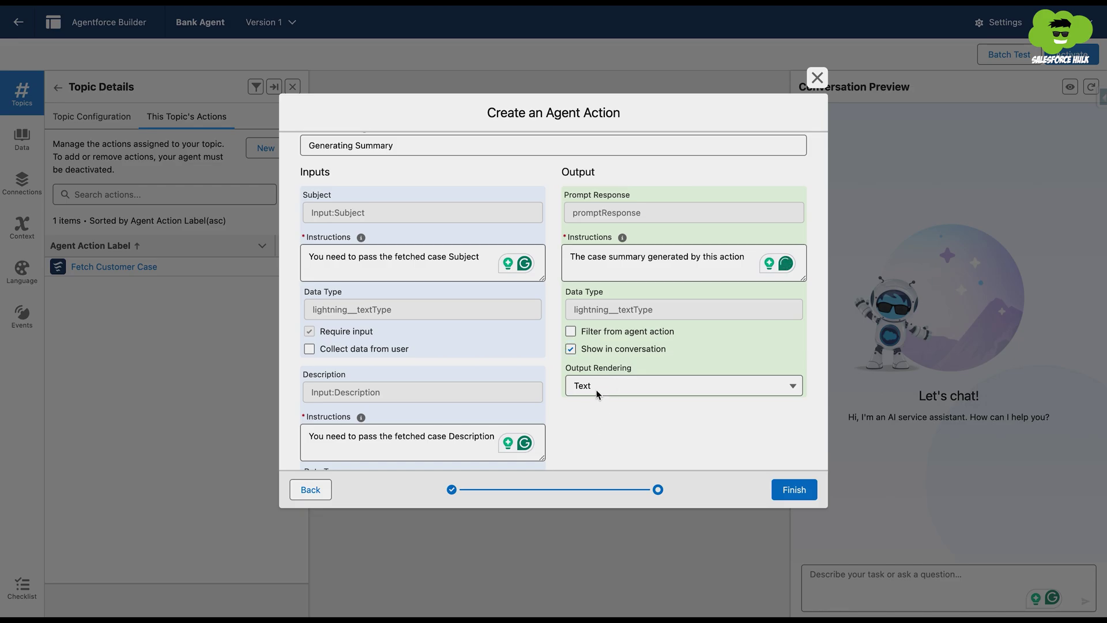
scroll(606, 316, "up", 5)
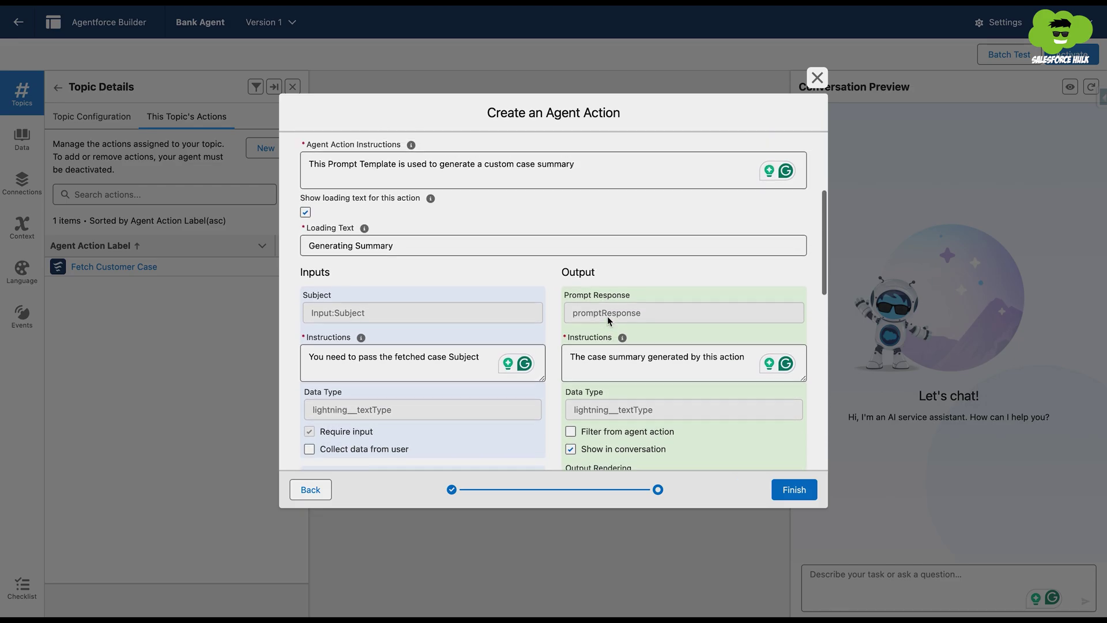
scroll(607, 316, "down", 3)
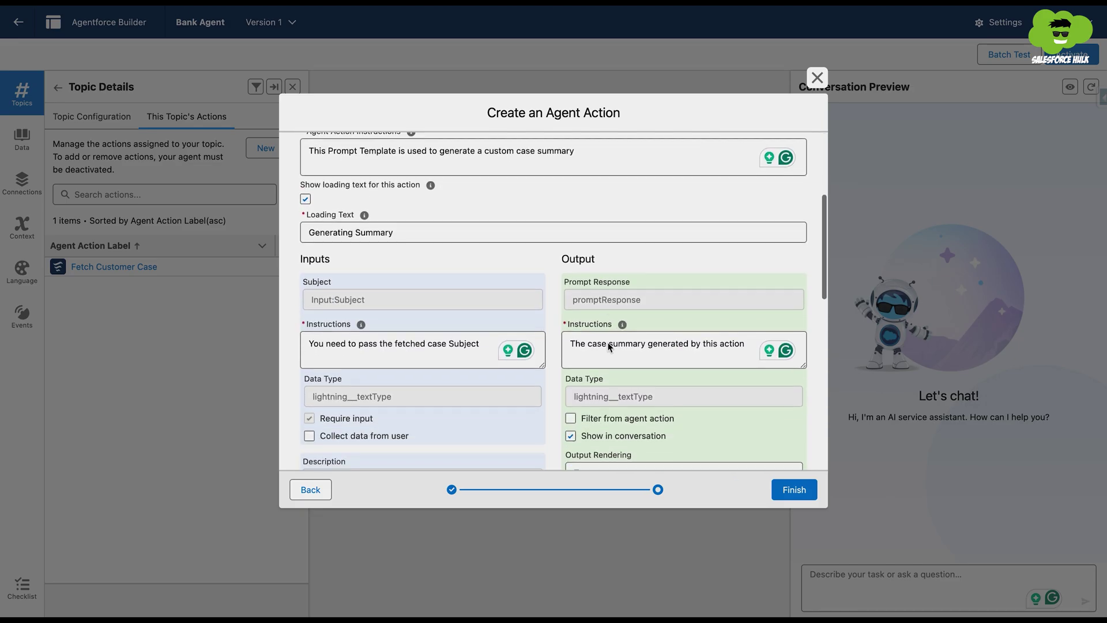
scroll(630, 344, "down", 9)
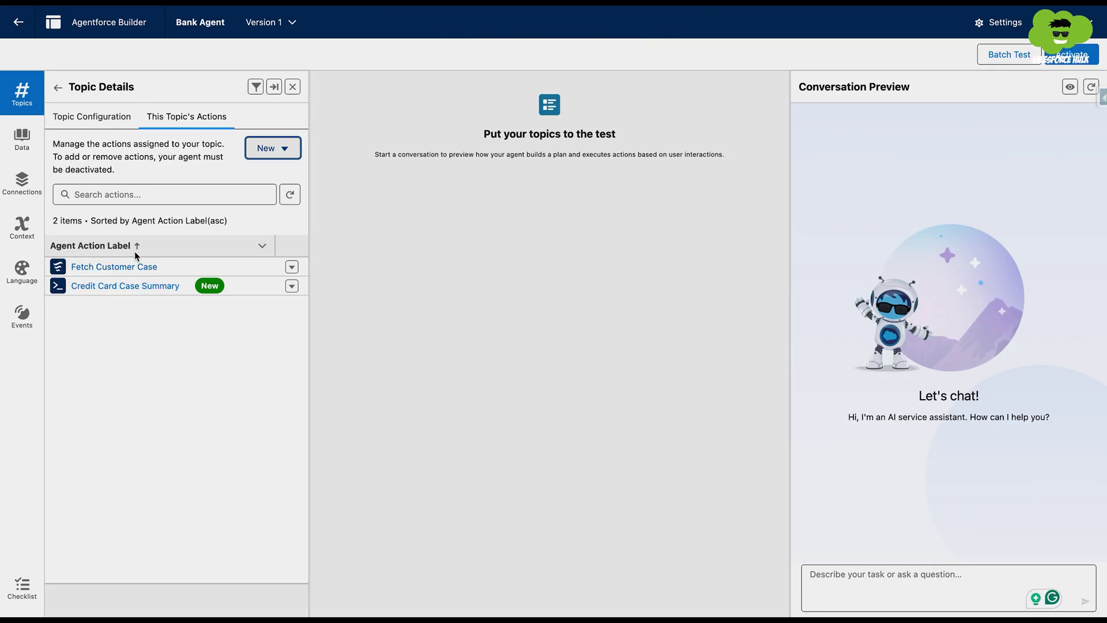
Append 'and then call "Credit Card Case Summary" action to generate the detailed summary of case' to the second instruction and save
left_click(73, 287)
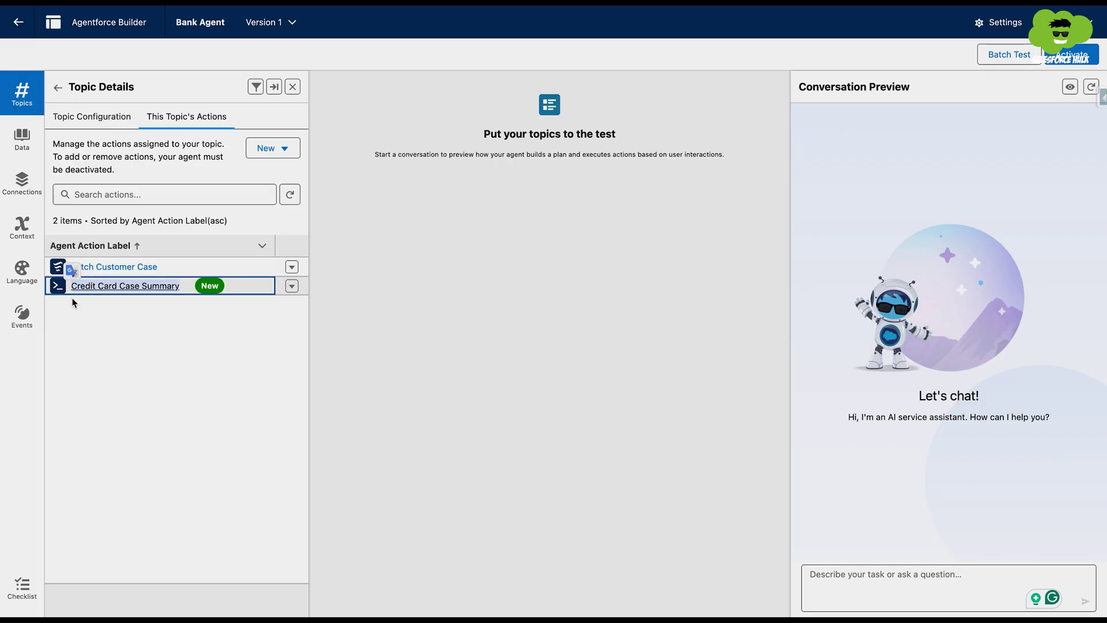
left_click(94, 118)
scroll(169, 332, "down", 3)
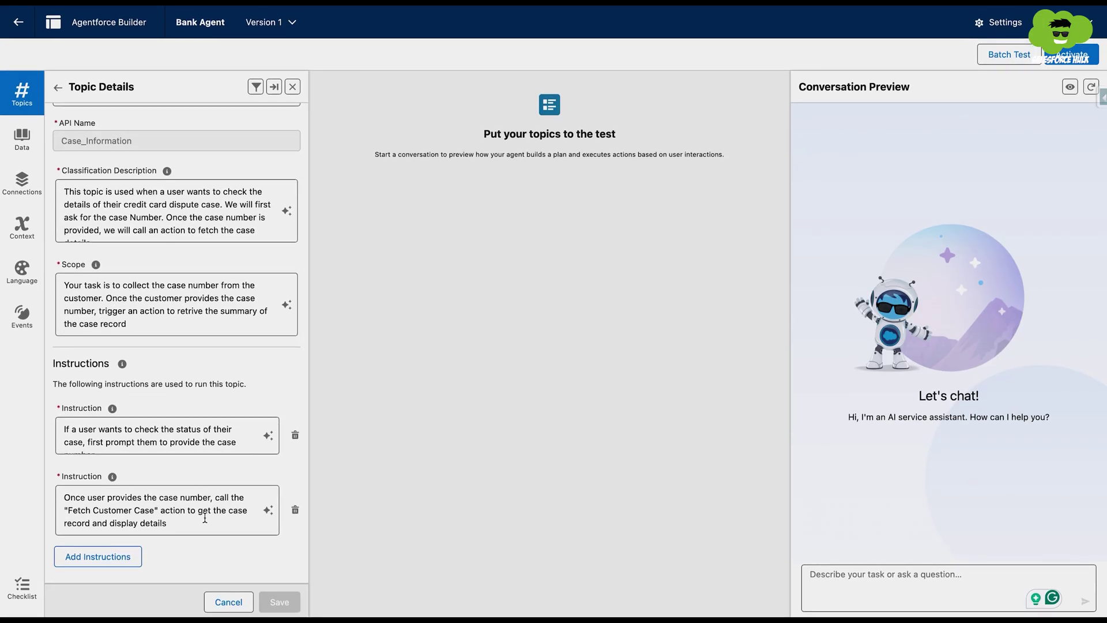
left_click(243, 518)
type("and then")
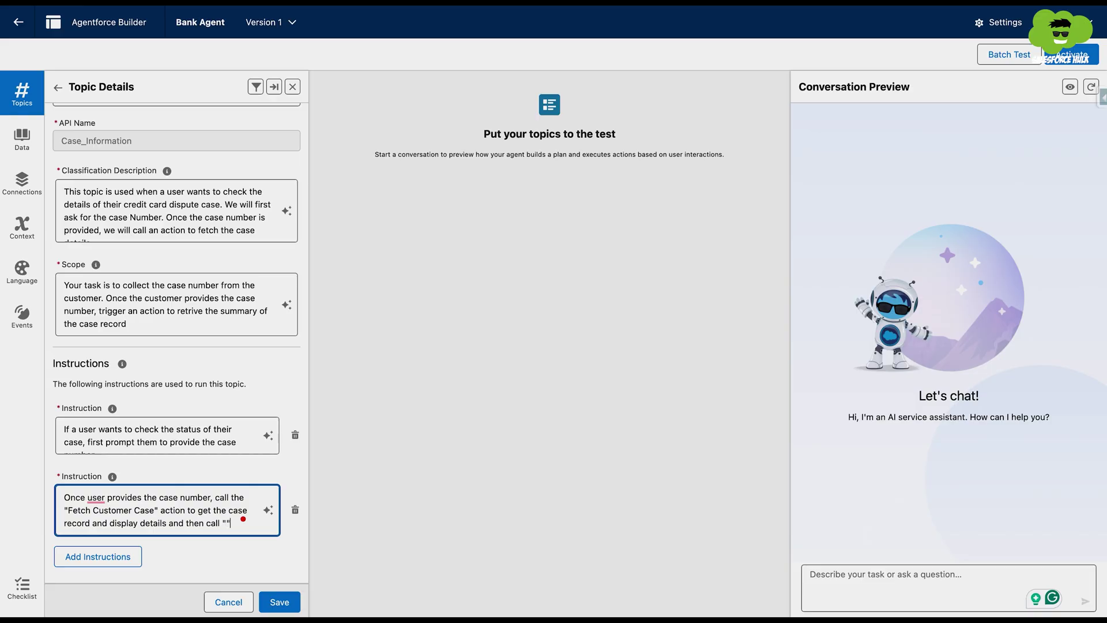
type(" call \"")
type("Credit Card Case Summary")
key("BackSpace")
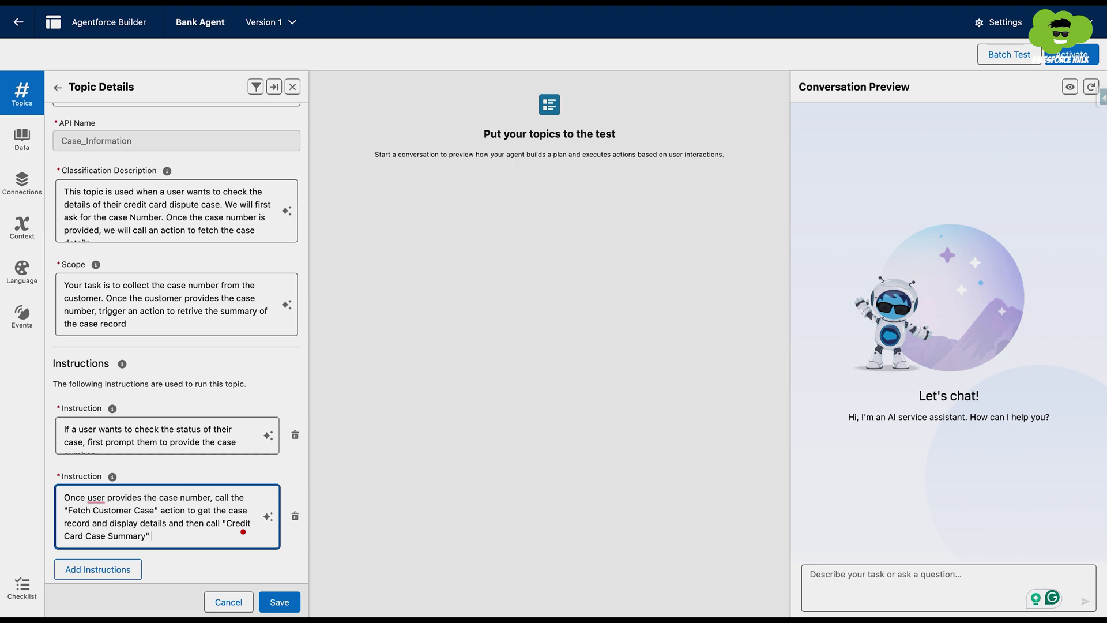
type("action to generate the detailed summary of case")
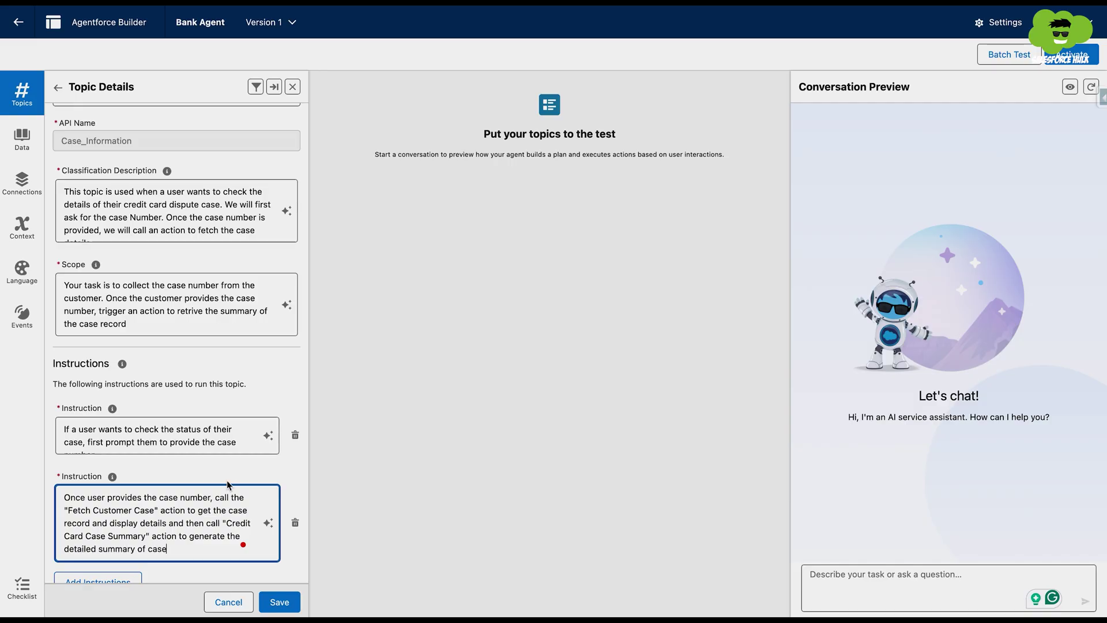
left_click(280, 601)
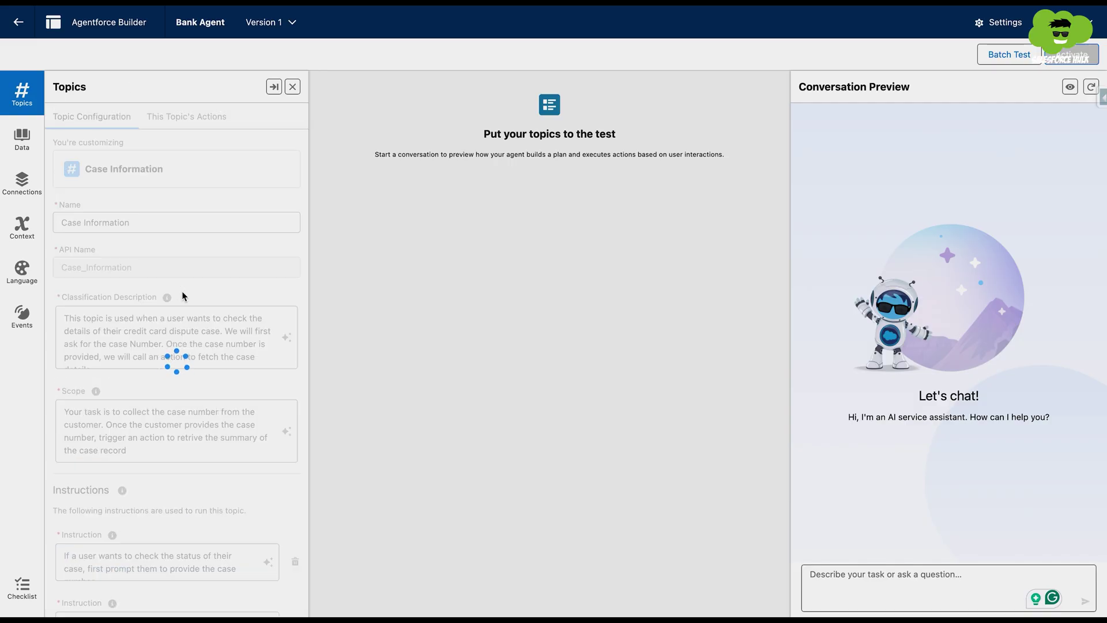
In a new preview session, ask the status of a pending credit card case, then send the case number
left_click(1091, 86)
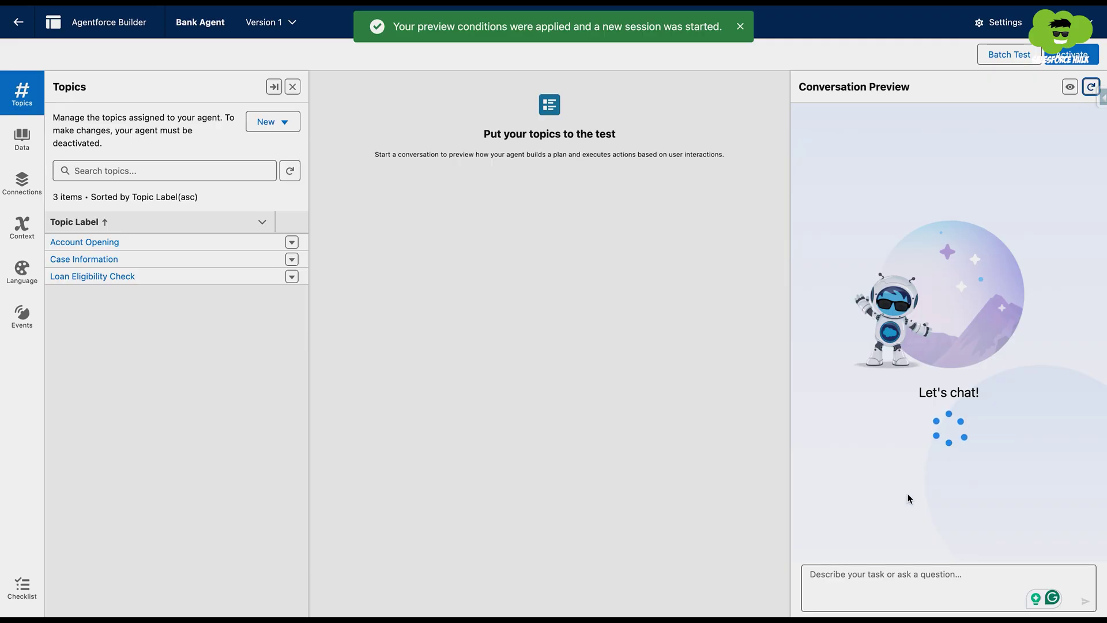
left_click(862, 584)
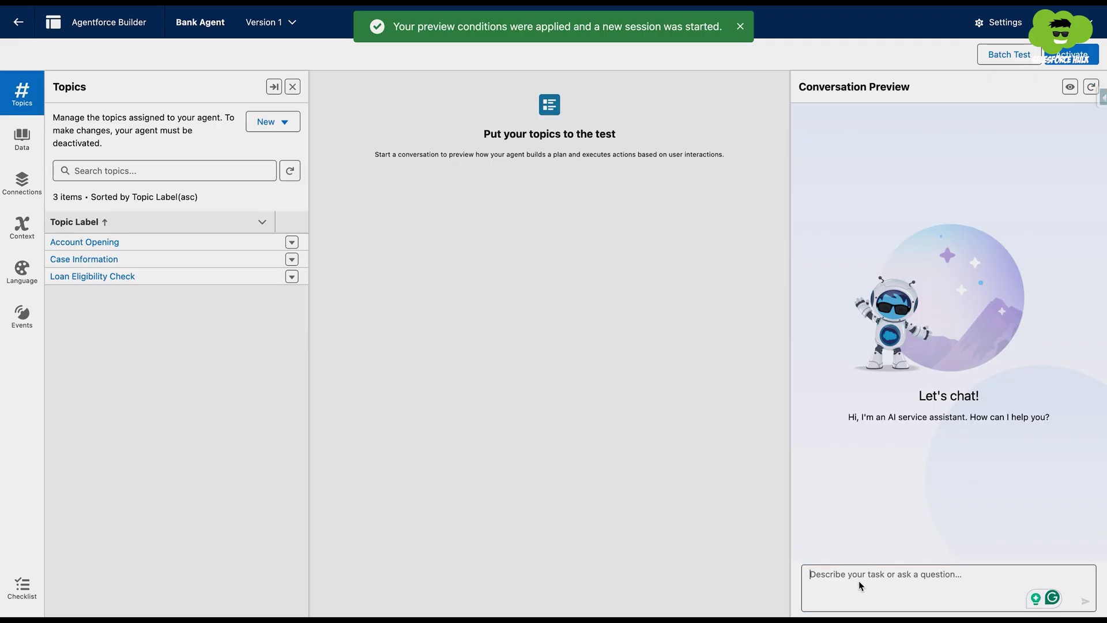
type("I have ")
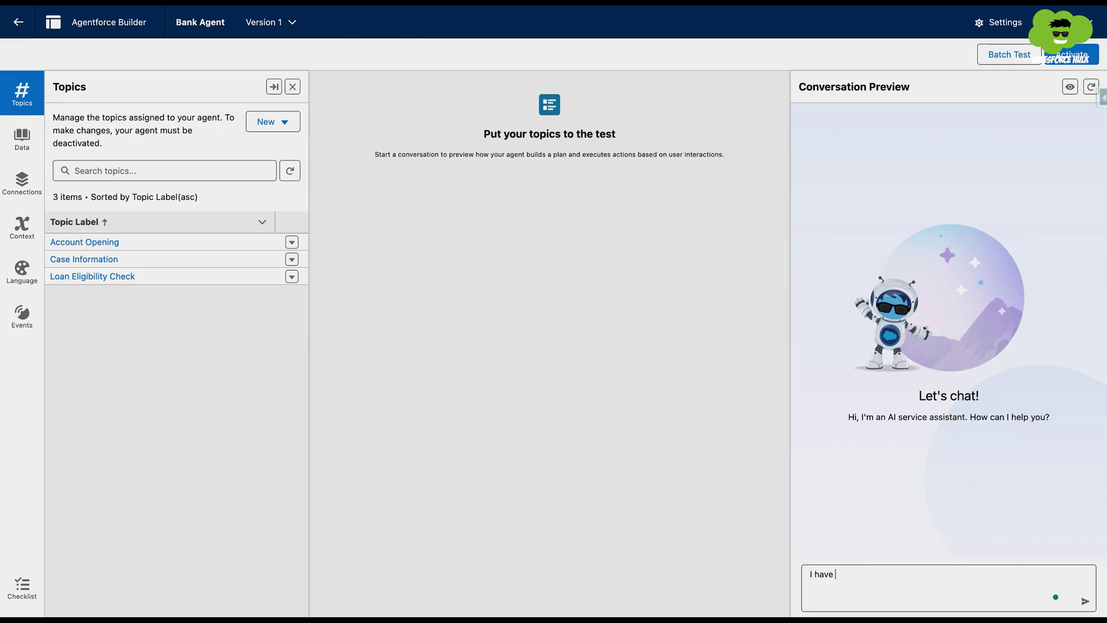
type("my credit card case pending. I want to know the d")
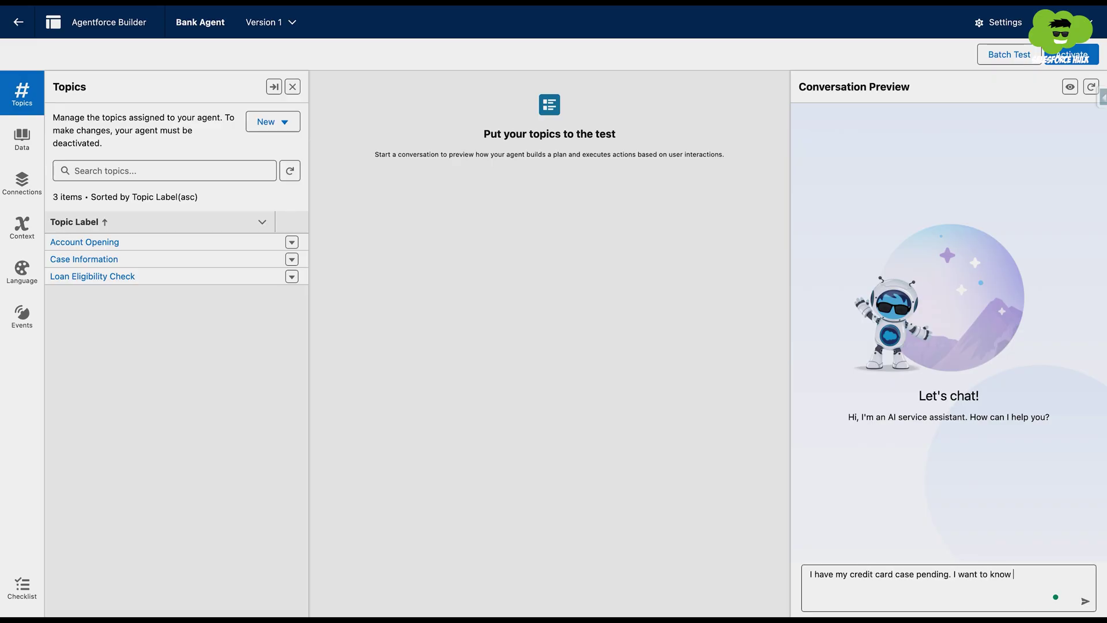
key("BackSpace")
type("status of that case")
key("Return")
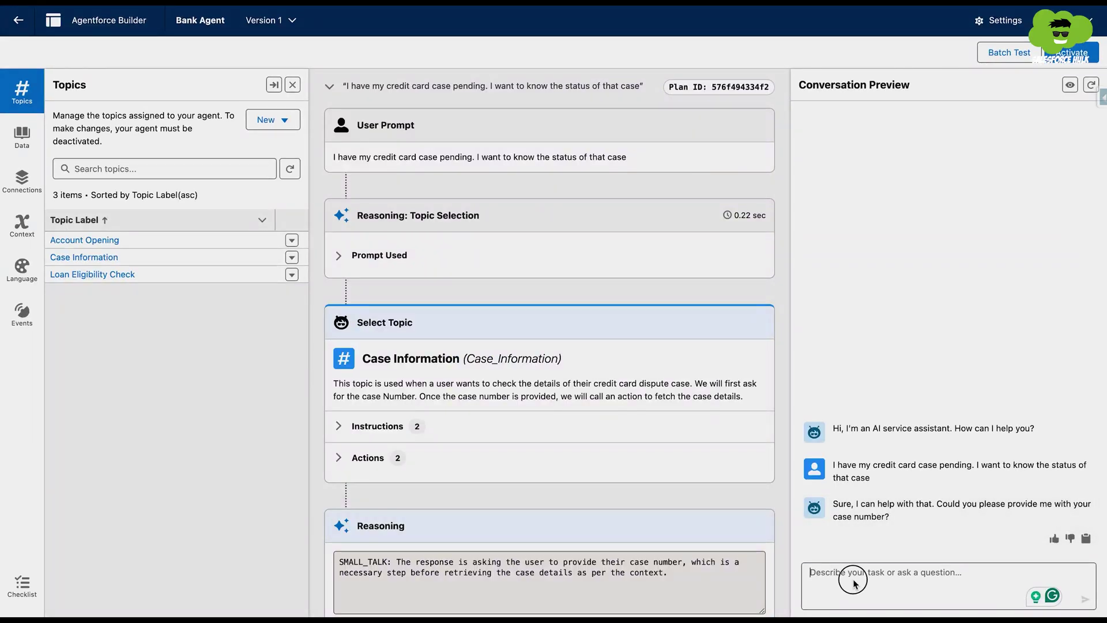
type("My case number is 00001028")
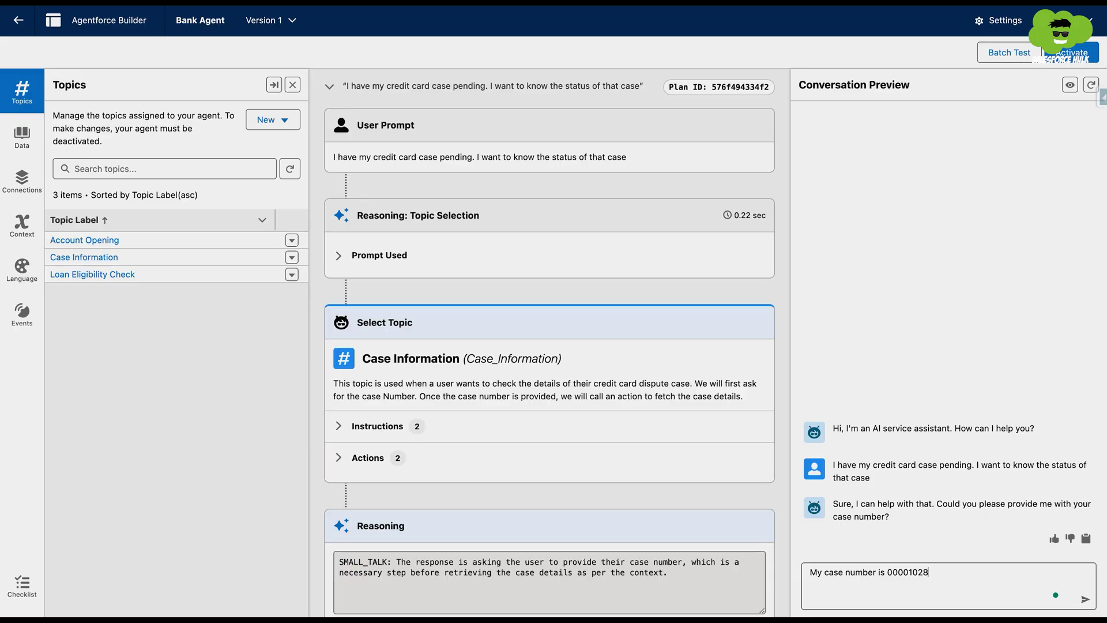
key("Return")
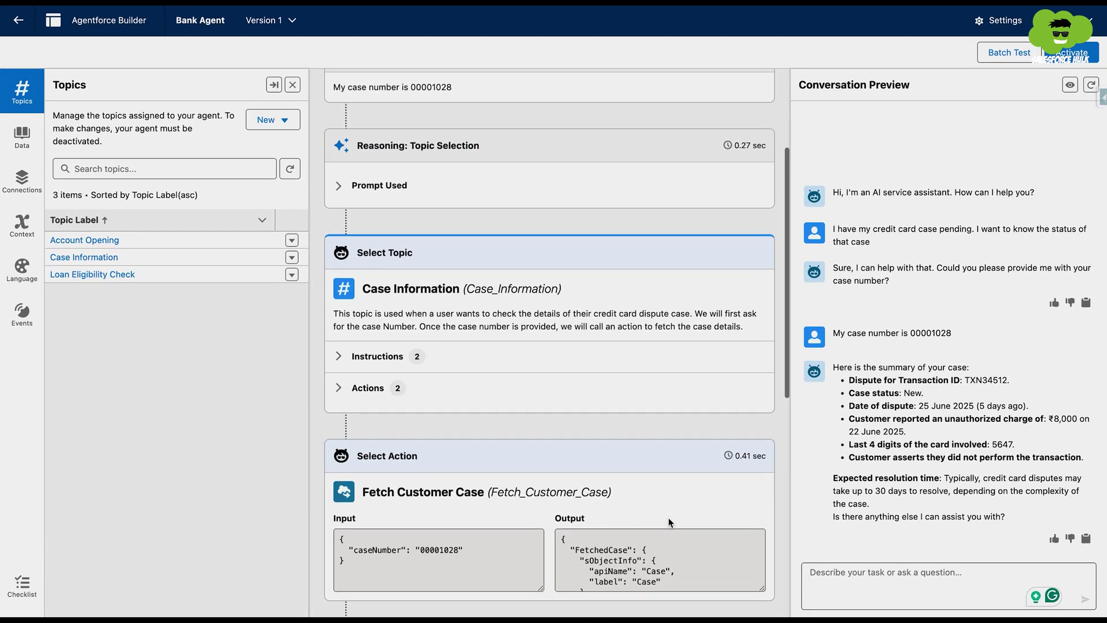
Scroll the plan trace to the Fetch Customer Case step and its inputs and outputs
scroll(669, 517, "down", 2)
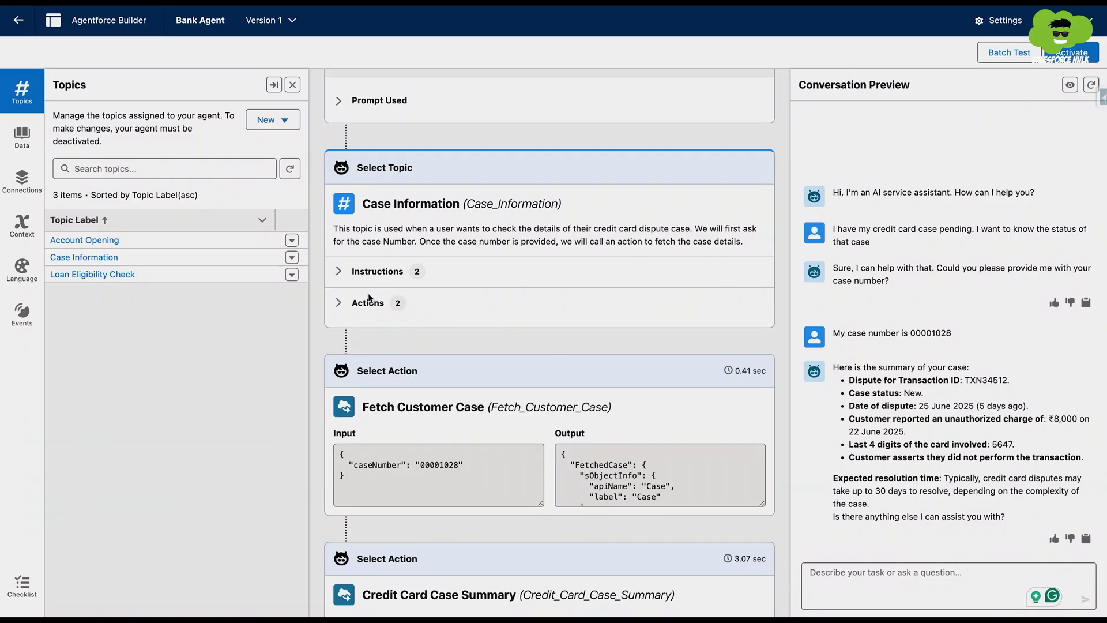
scroll(369, 311, "down", 4)
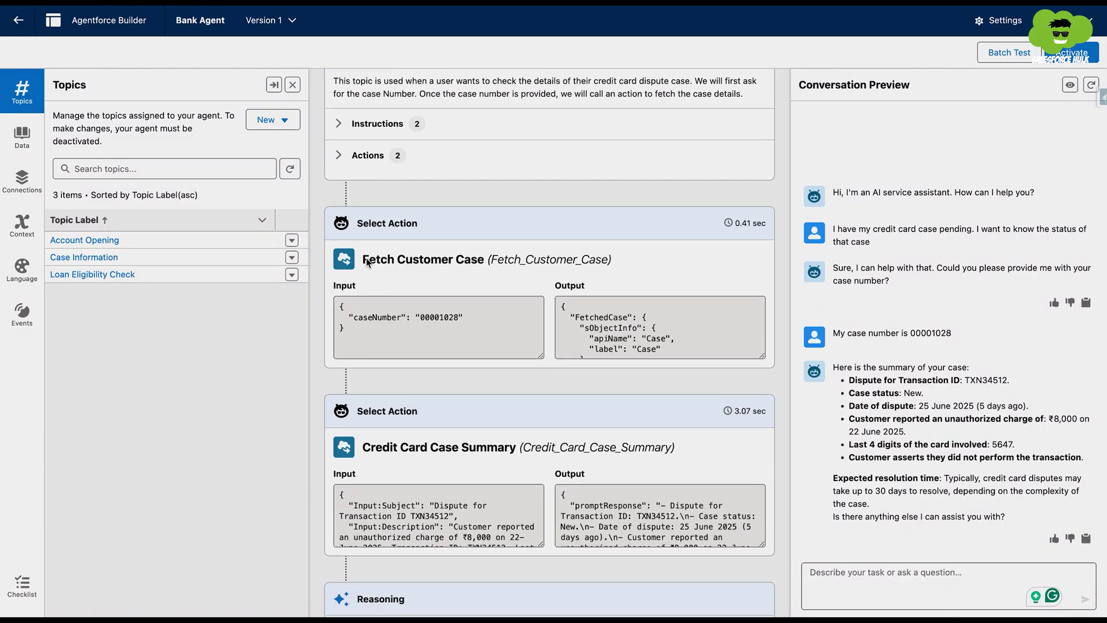
left_click_drag(362, 259, 486, 257)
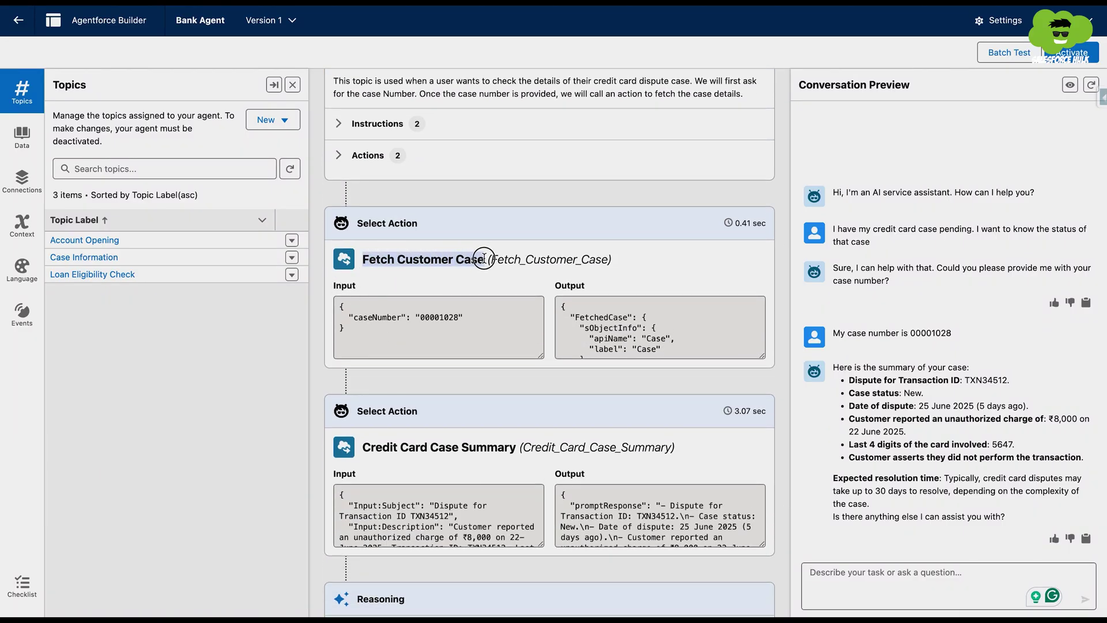
left_click(485, 258)
scroll(519, 333, "down", 1)
scroll(521, 334, "down", 1)
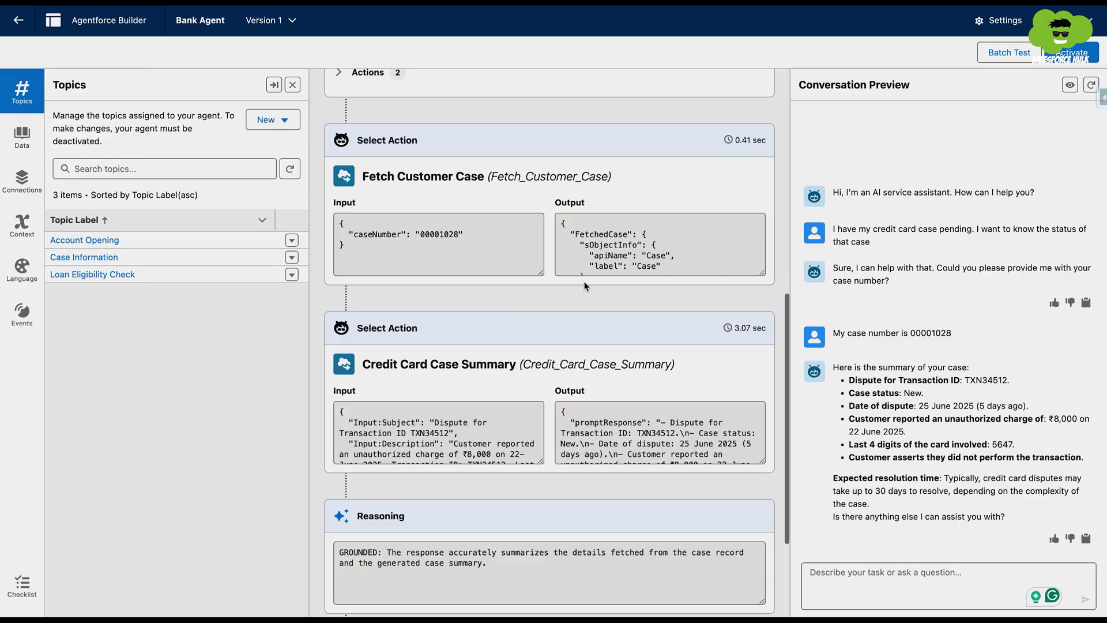
Check Credit Card Case Summary's inputs and the GROUNDED verdict, then review the chat's case summary
scroll(584, 286, "down", 3)
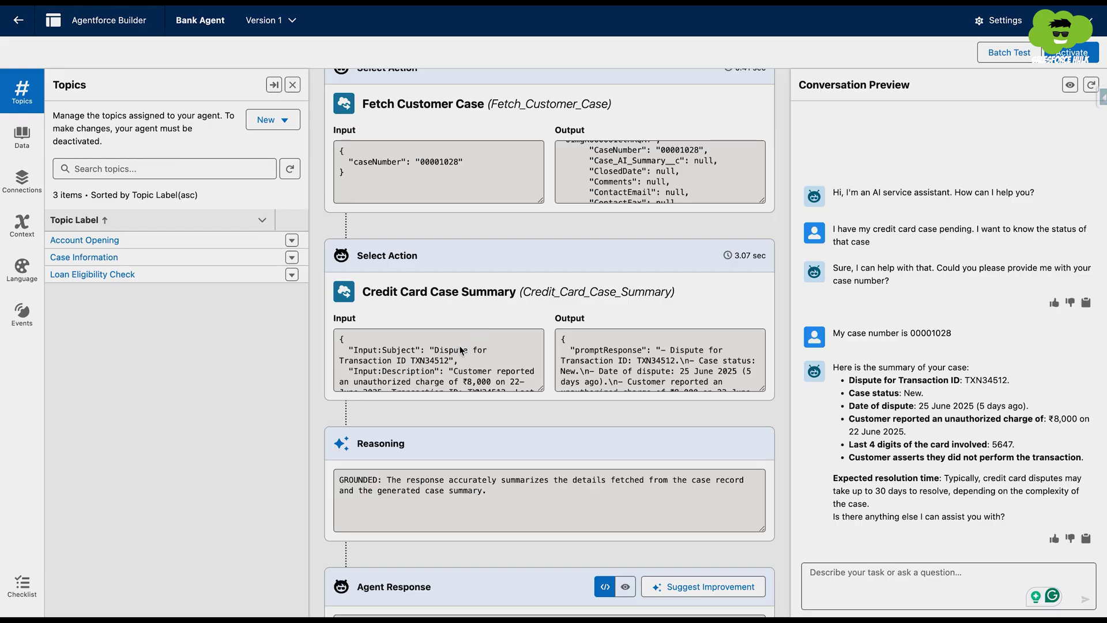
scroll(443, 353, "down", 2)
scroll(428, 362, "up", 2)
scroll(428, 362, "down", 1)
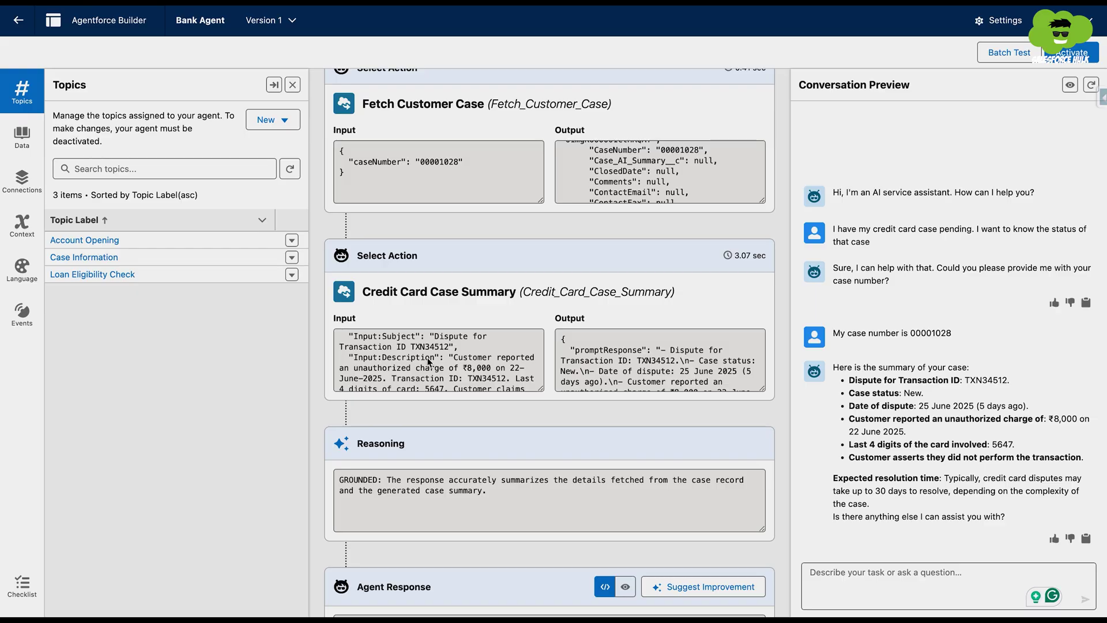
scroll(428, 361, "down", 5)
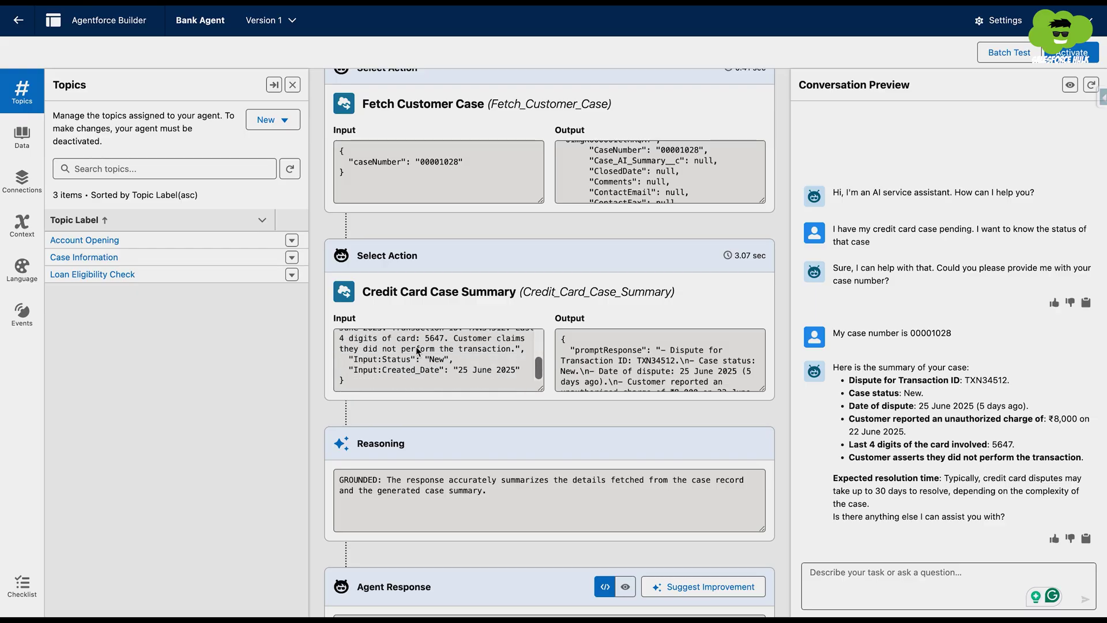
scroll(655, 379, "down", 5)
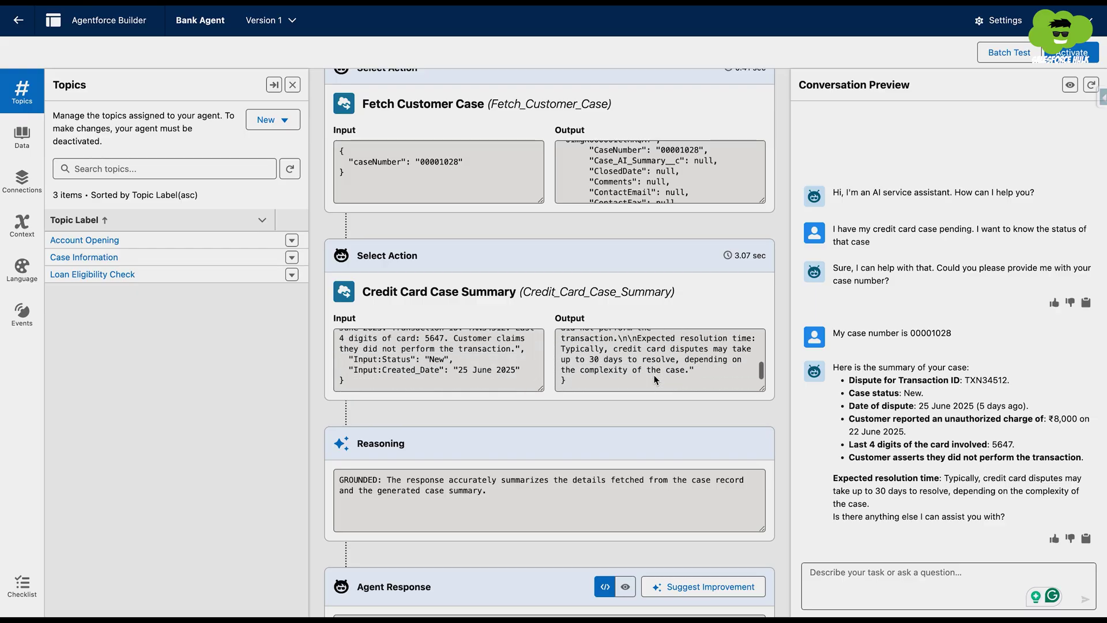
scroll(654, 380, "up", 8)
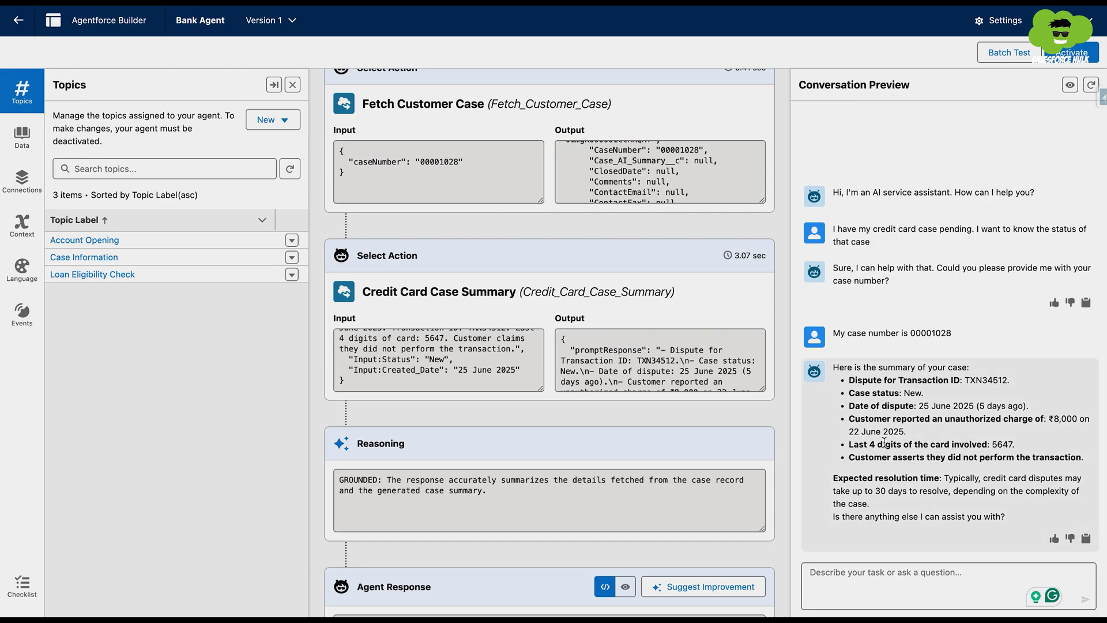
left_click_drag(831, 367, 1007, 518)
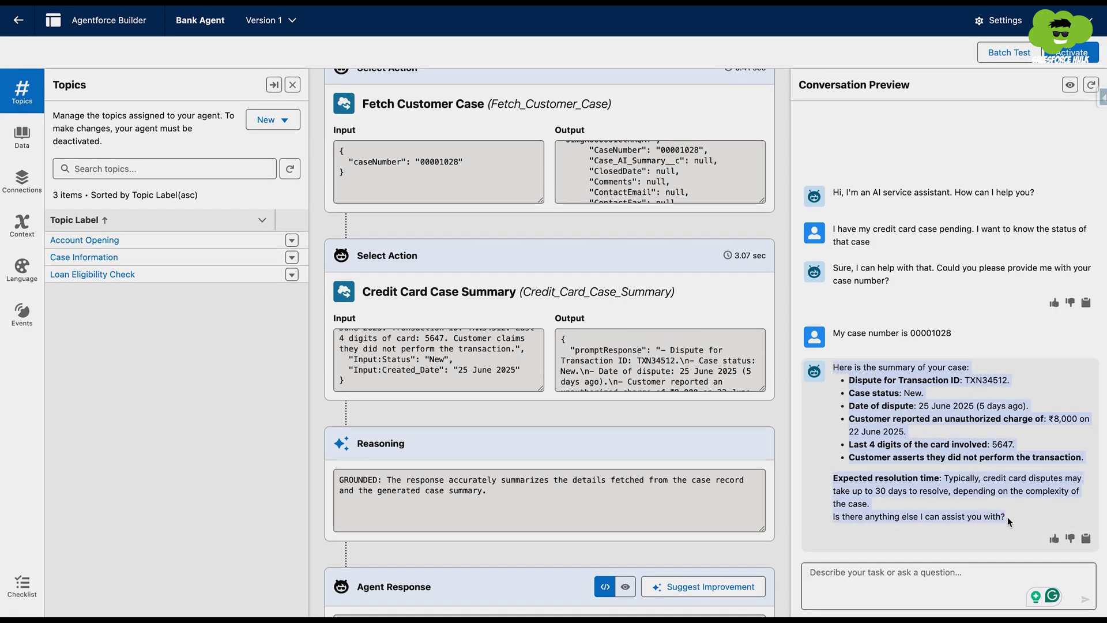
left_click(1007, 516)
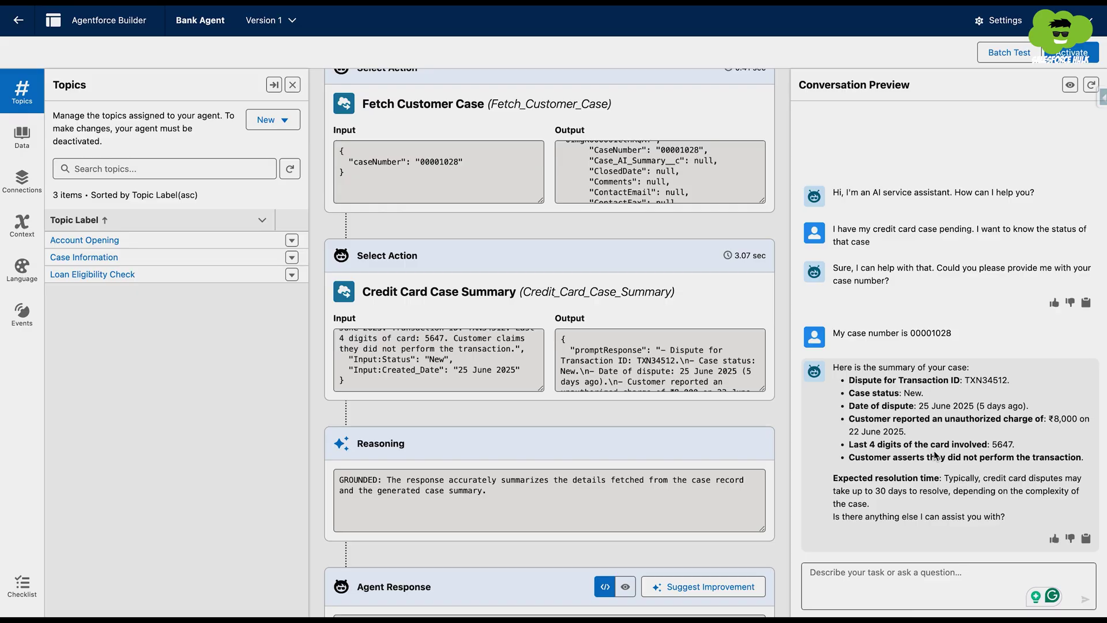